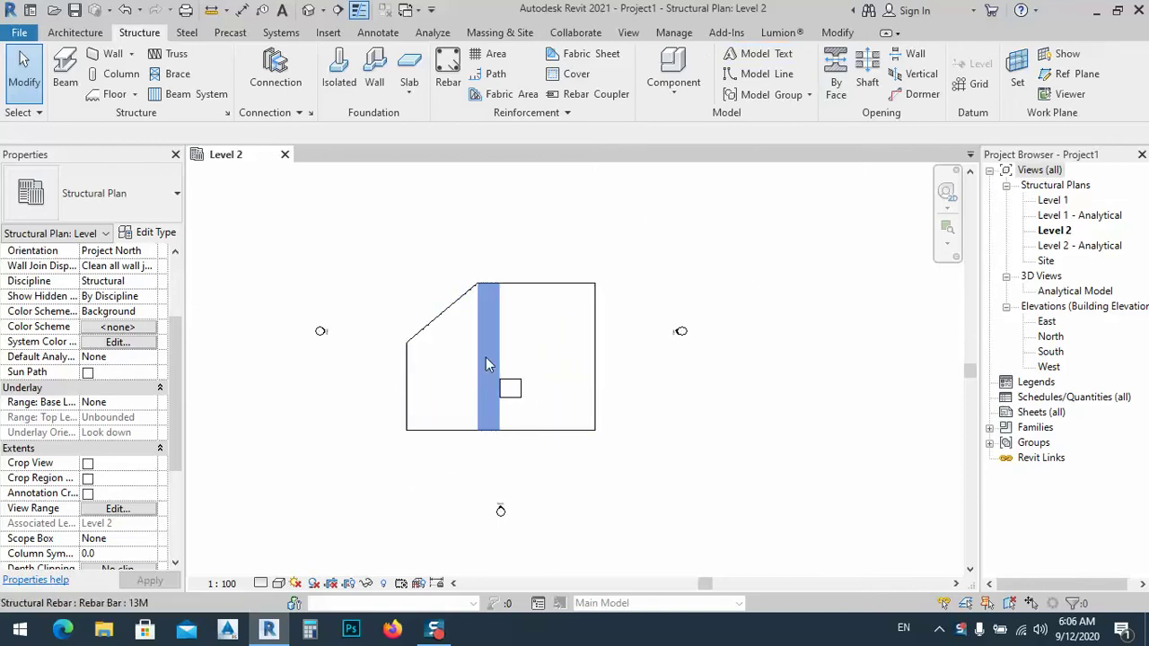
- Select the Level 2 foundation slab by cycling past its area reinforcement with Tab
{"action": "scroll", "coordinate": [410, 432], "scroll_direction": "up", "scroll_amount": 5}
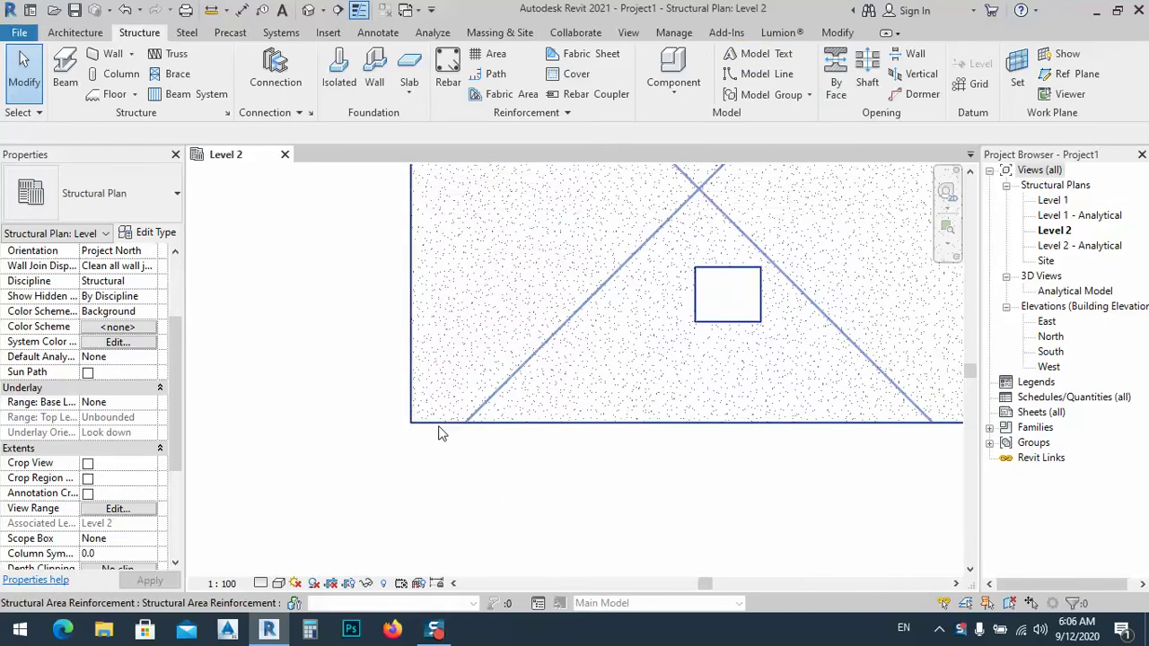
{"action": "left_click", "coordinate": [413, 432]}
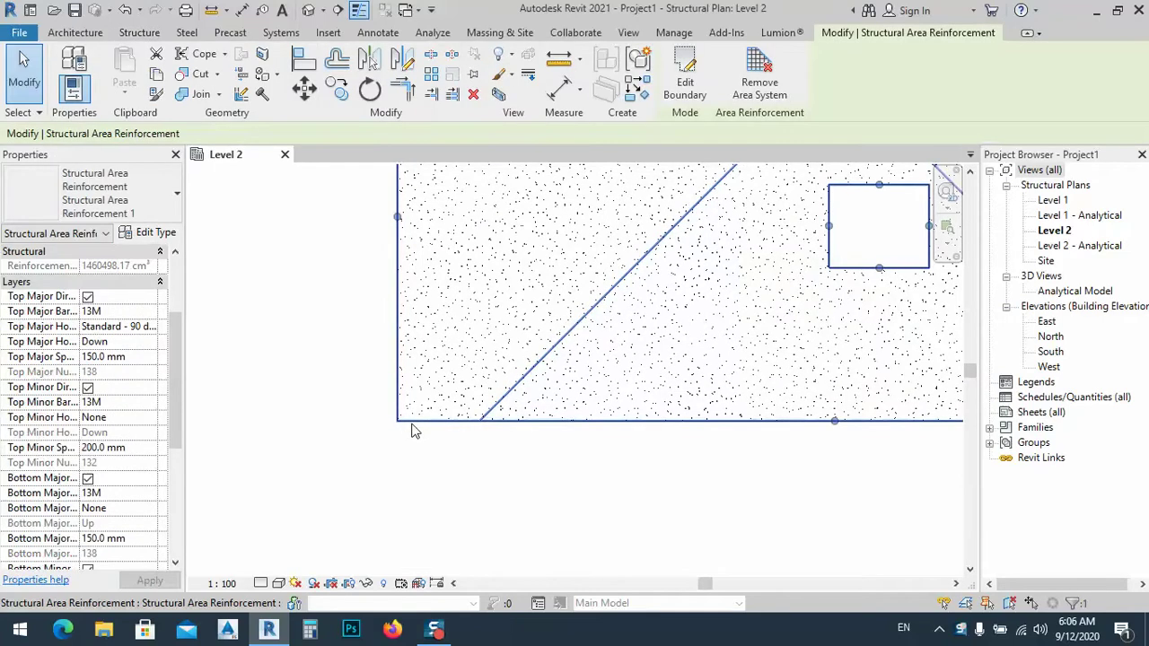
{"action": "left_click", "coordinate": [437, 506]}
{"action": "key", "text": "Tab"}
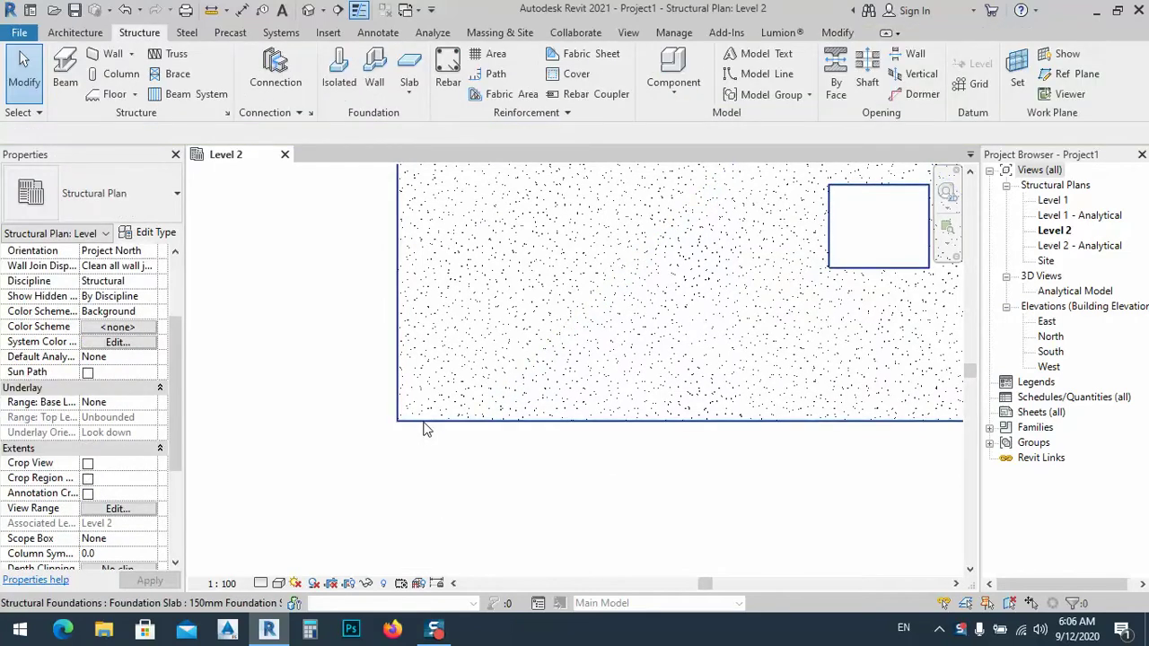
{"action": "left_click", "coordinate": [427, 430]}
{"action": "scroll", "coordinate": [419, 430], "scroll_direction": "down", "scroll_amount": 3}
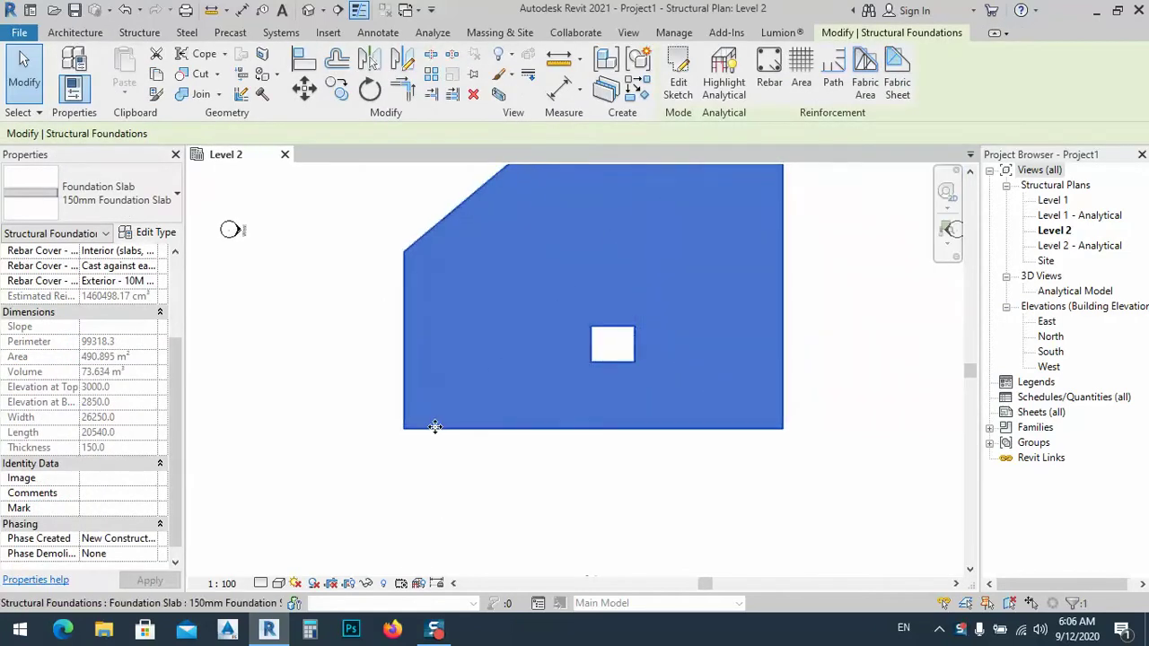
{"action": "scroll", "coordinate": [436, 429], "scroll_direction": "down", "scroll_amount": 2}
- Switch the view's visual style to Wireframe, clear the selection and recentre the slab
{"action": "right_click", "coordinate": [373, 342]}
{"action": "mouse_move", "coordinate": [537, 337]}
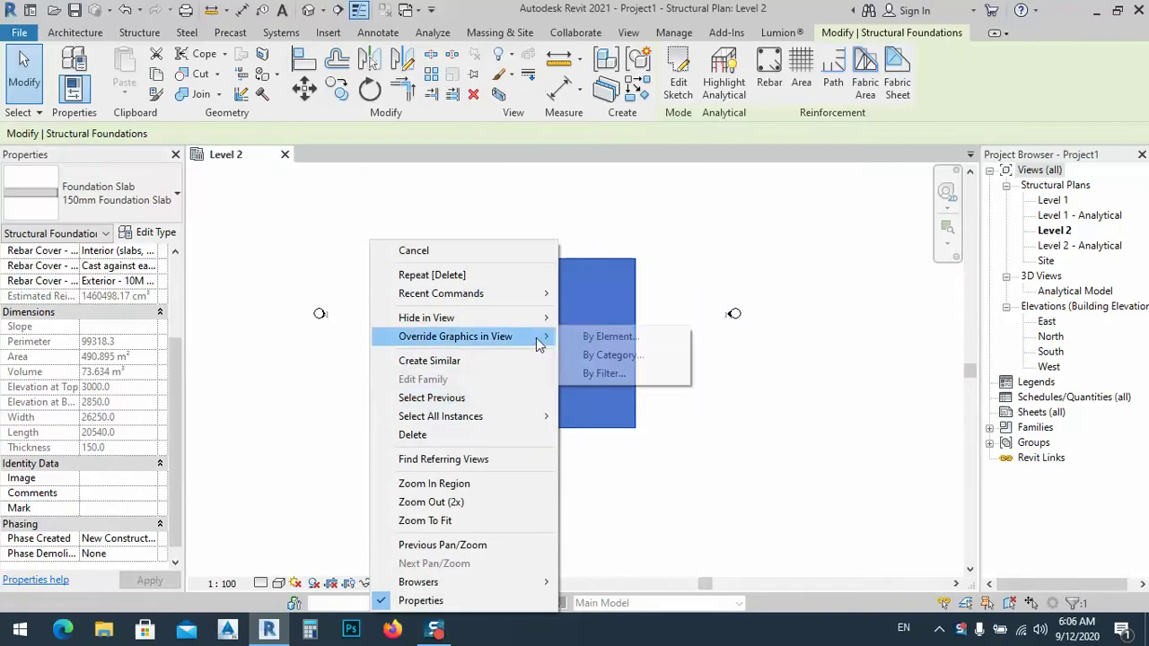
{"action": "left_click", "coordinate": [280, 585]}
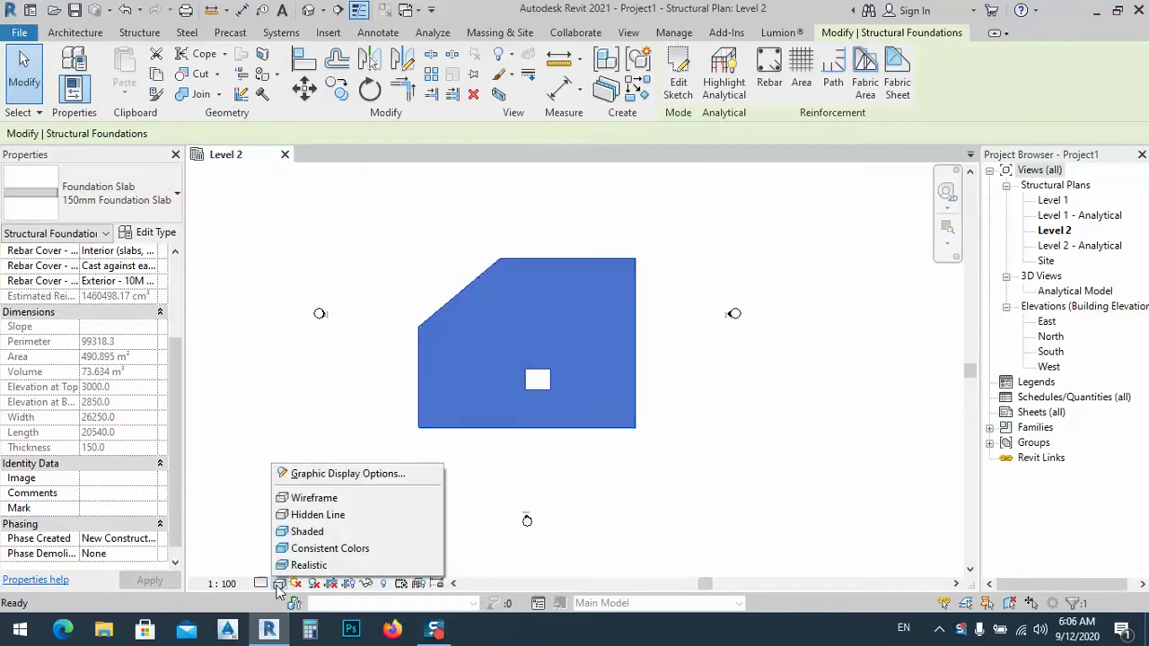
{"action": "left_click", "coordinate": [309, 497]}
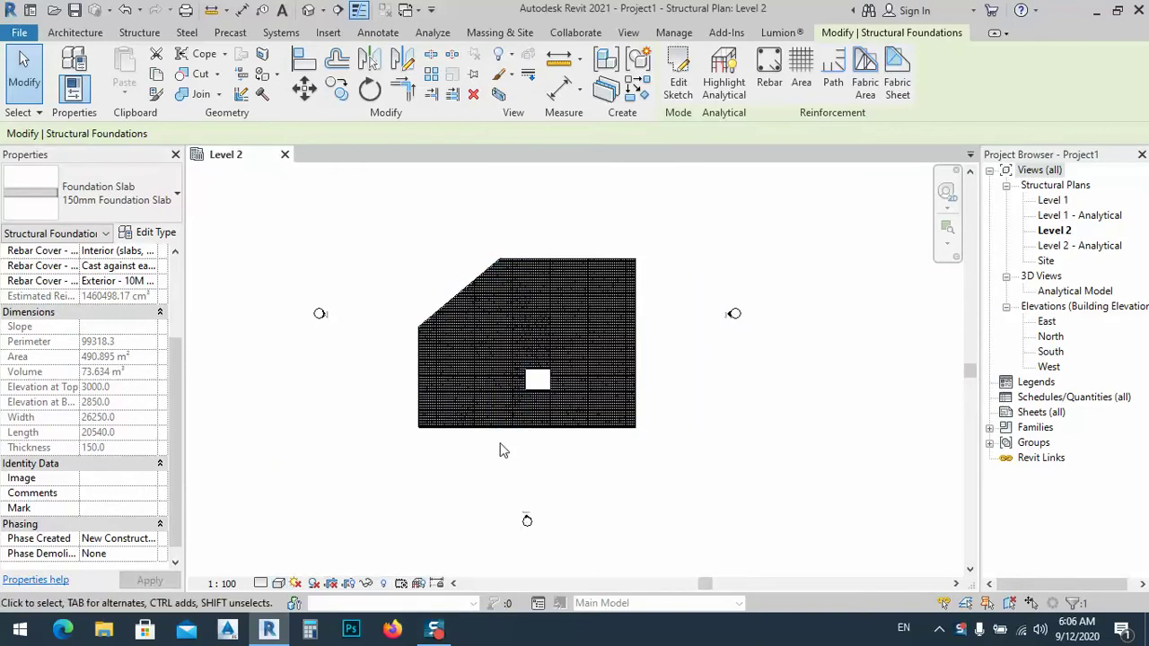
{"action": "scroll", "coordinate": [601, 407], "scroll_direction": "up", "scroll_amount": 3}
{"action": "left_click", "coordinate": [608, 501]}
{"action": "middle_click_drag", "start_coordinate": [526, 333], "coordinate": [636, 437]}
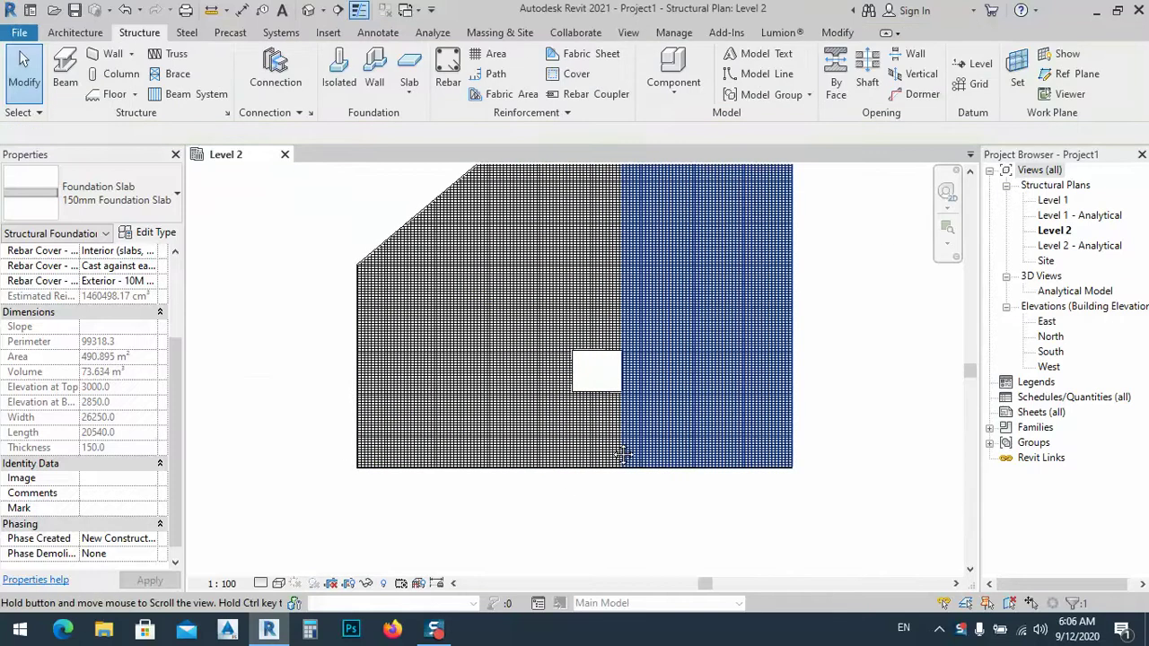
- Set the Level 2 plan's detail level to Medium and bring the slab opening into view
{"action": "left_click", "coordinate": [261, 584]}
{"action": "left_click", "coordinate": [283, 550]}
{"action": "scroll", "coordinate": [790, 449], "scroll_direction": "up", "scroll_amount": 5}
{"action": "scroll", "coordinate": [547, 367], "scroll_direction": "down", "scroll_amount": 5}
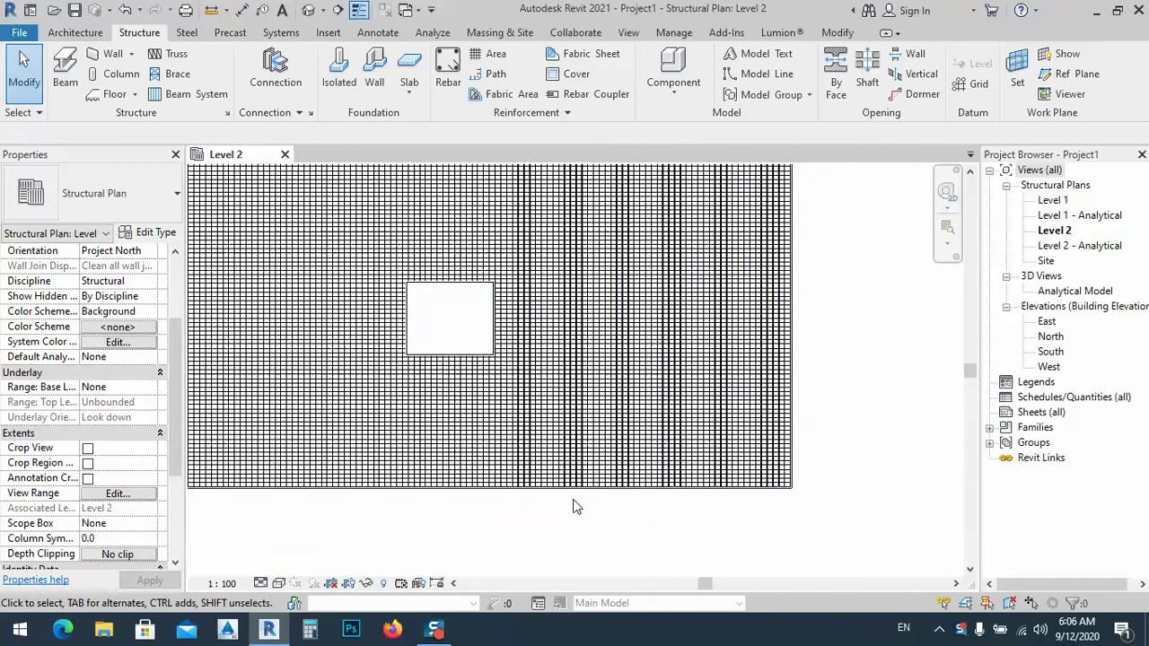
{"action": "middle_click_drag", "start_coordinate": [547, 369], "coordinate": [683, 426]}
- Zoom and pan around the opening to inspect the 13M rebar mesh
{"action": "scroll", "coordinate": [538, 359], "scroll_direction": "down", "scroll_amount": 3}
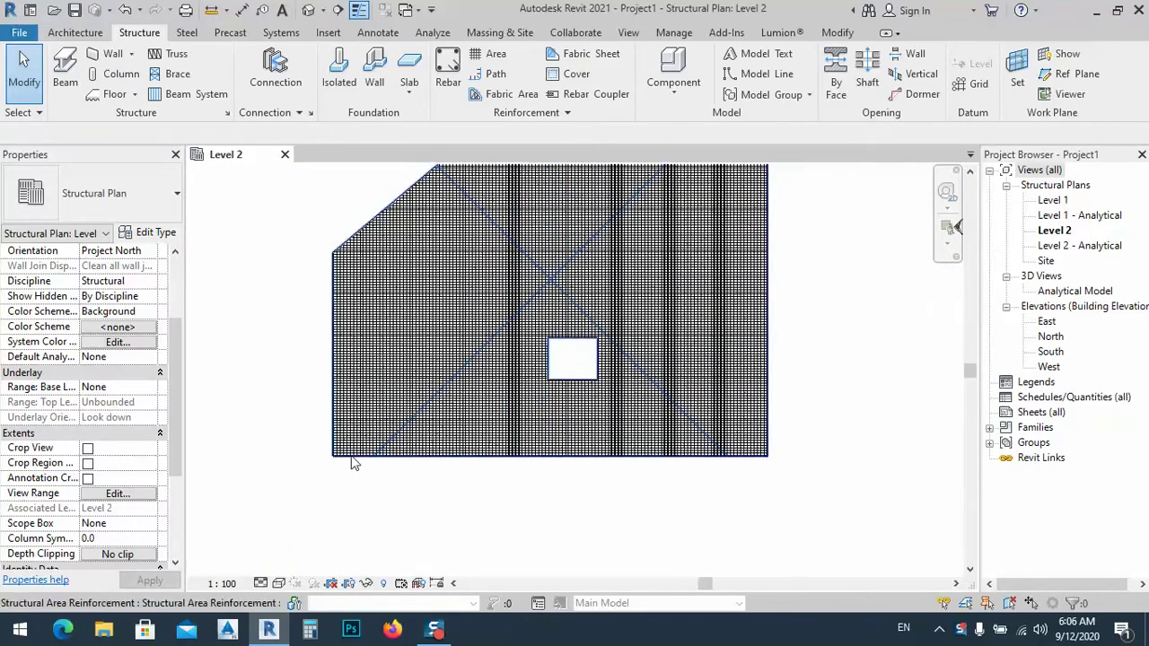
{"action": "scroll", "coordinate": [672, 421], "scroll_direction": "up", "scroll_amount": 5}
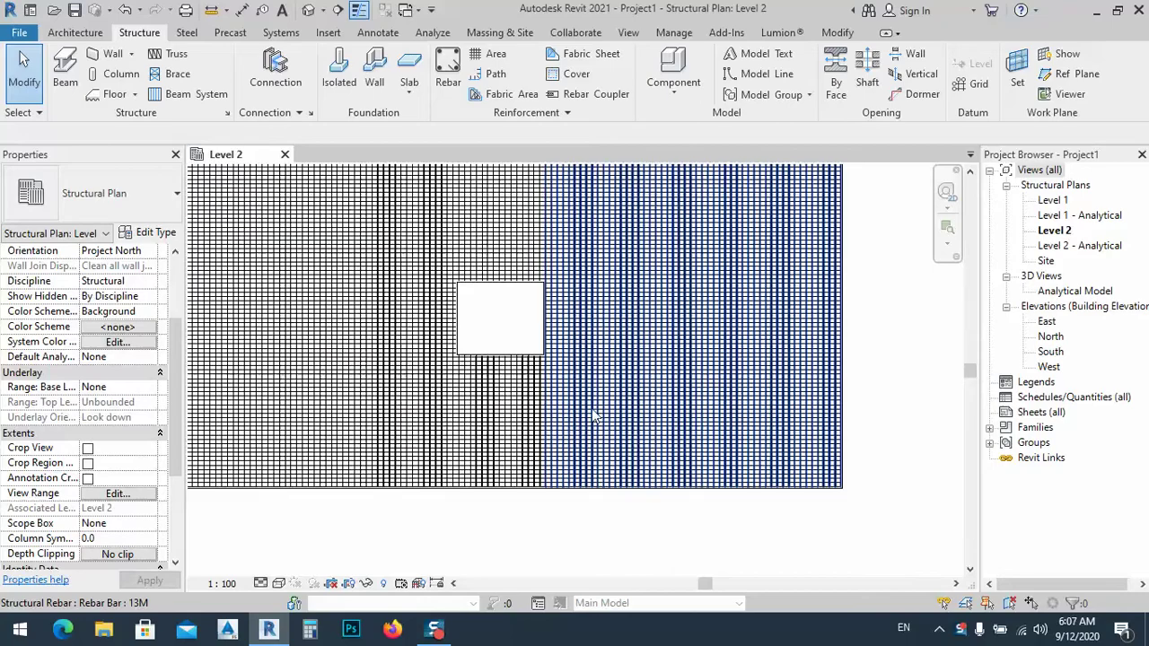
{"action": "middle_click_drag", "start_coordinate": [458, 381], "coordinate": [568, 415]}
{"action": "scroll", "coordinate": [567, 415], "scroll_direction": "down", "scroll_amount": 4}
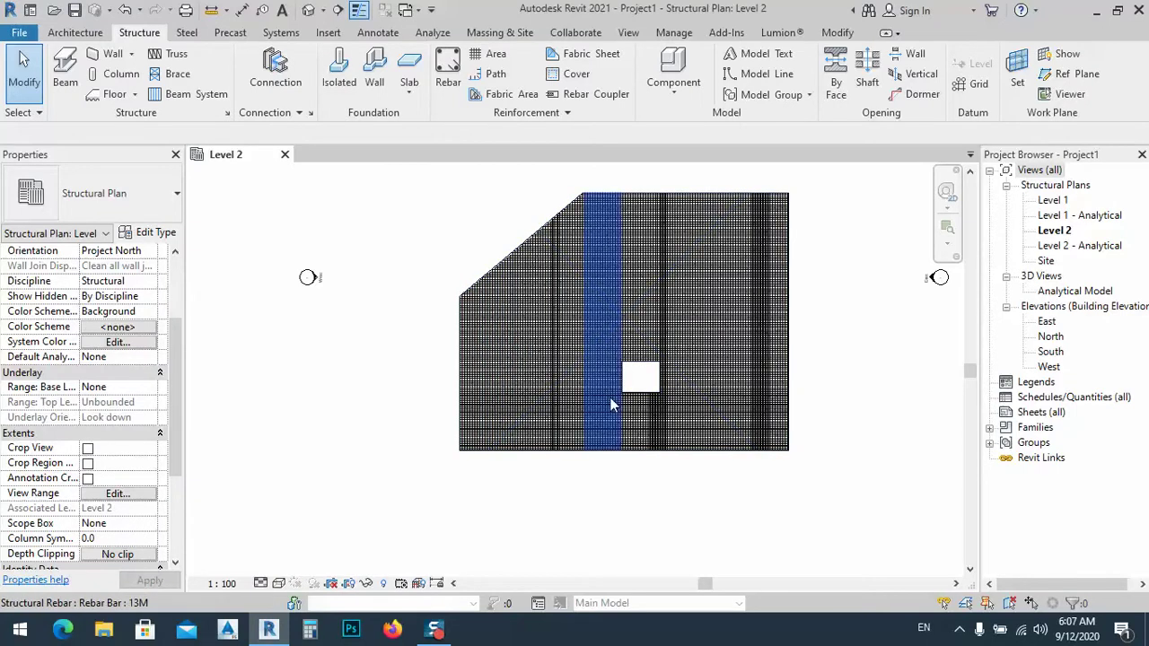
{"action": "middle_click_drag", "start_coordinate": [762, 419], "coordinate": [650, 431]}
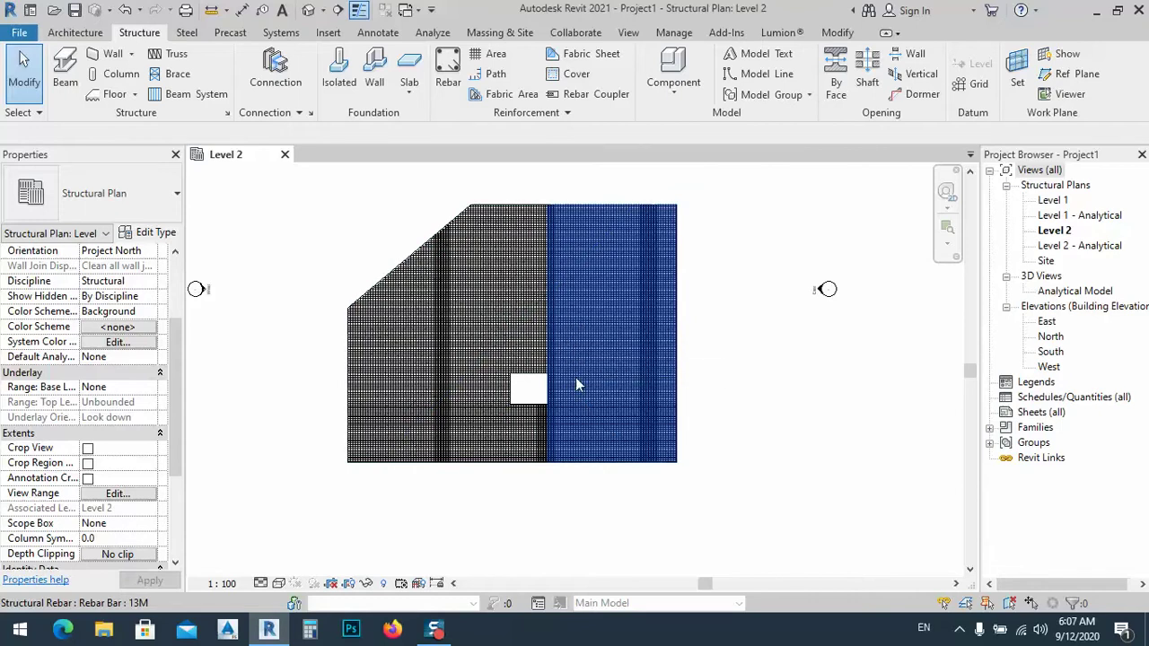
{"action": "scroll", "coordinate": [606, 427], "scroll_direction": "up", "scroll_amount": 2}
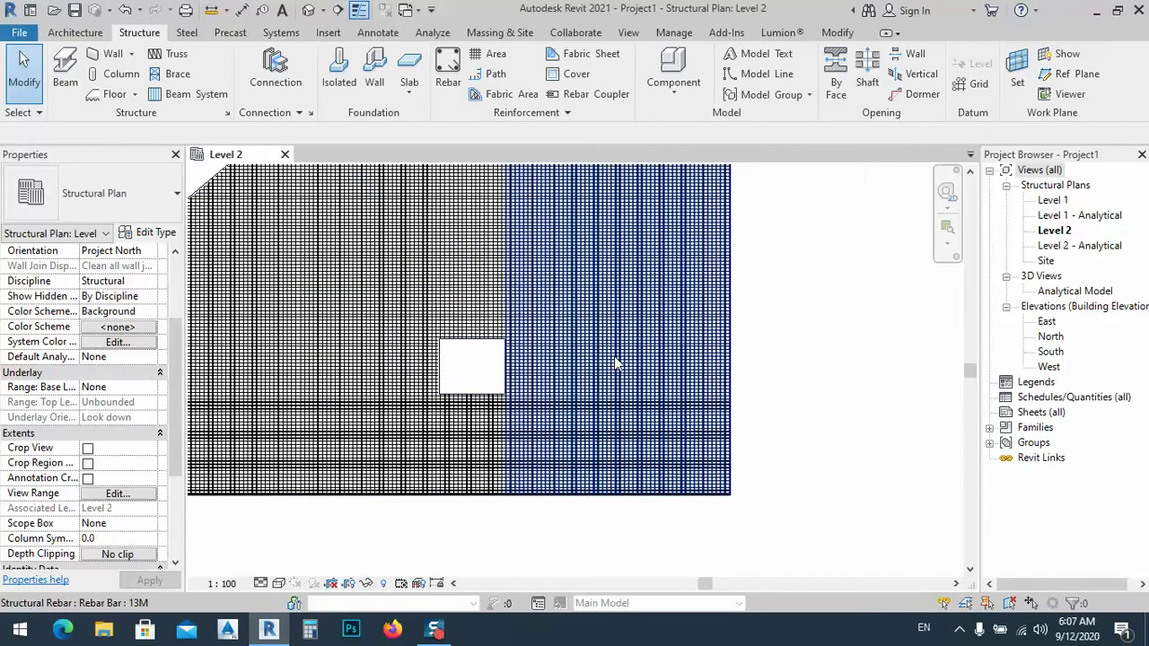
{"action": "scroll", "coordinate": [576, 452], "scroll_direction": "up", "scroll_amount": 1}
{"action": "scroll", "coordinate": [589, 331], "scroll_direction": "up", "scroll_amount": 3}
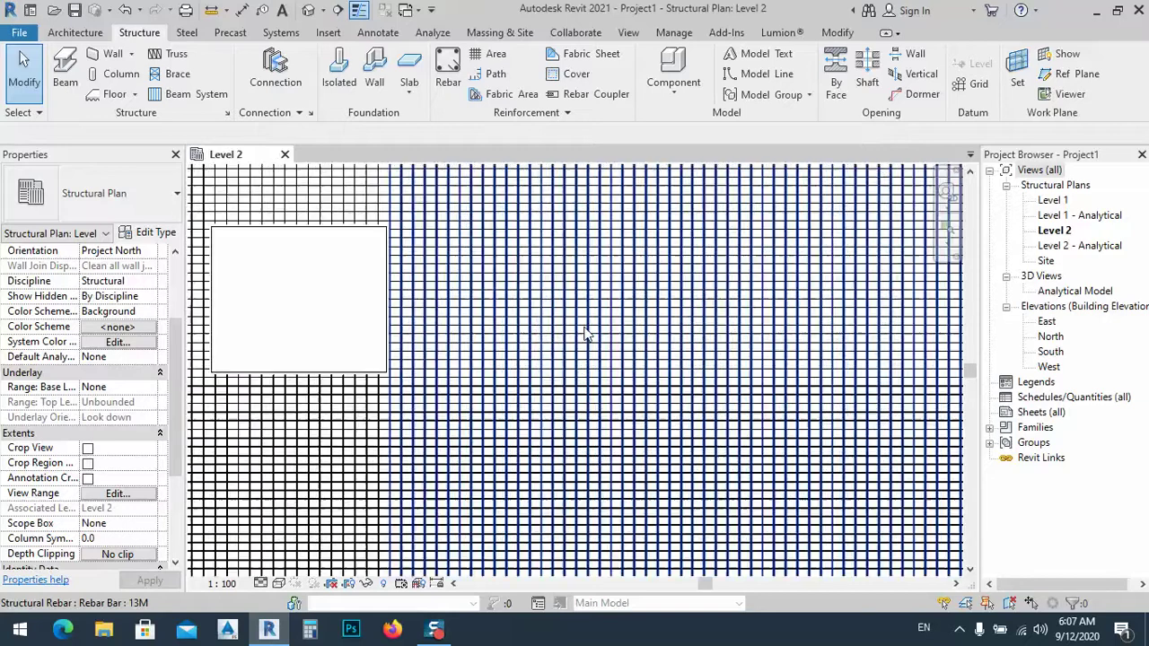
{"action": "scroll", "coordinate": [629, 357], "scroll_direction": "down", "scroll_amount": 2}
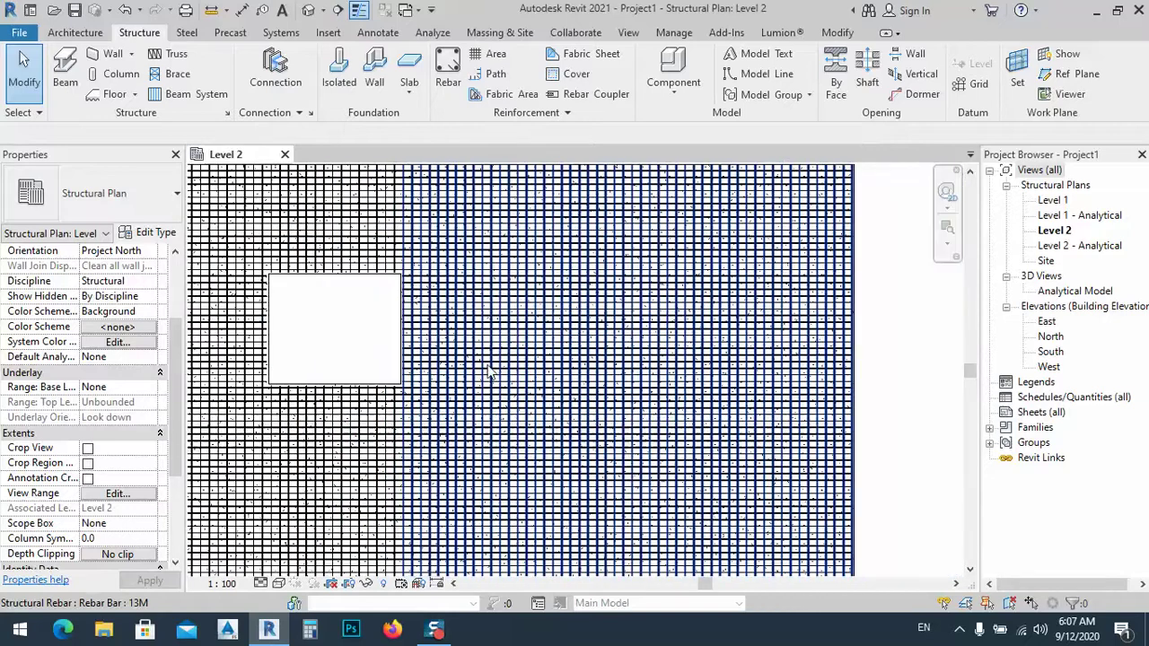
{"action": "scroll", "coordinate": [490, 377], "scroll_direction": "up", "scroll_amount": 2}
- Show only the middle bar for the rebar set beside the opening and the vertical set
{"action": "left_click", "coordinate": [491, 368]}
{"action": "scroll", "coordinate": [493, 370], "scroll_direction": "down", "scroll_amount": 2}
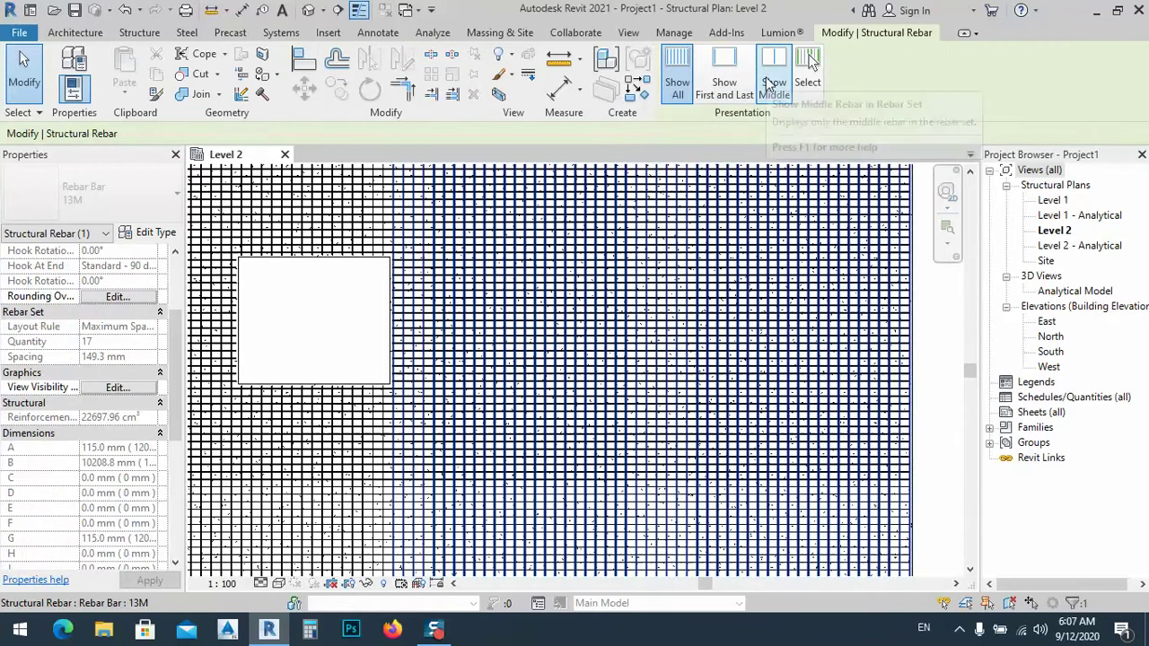
{"action": "left_click", "coordinate": [774, 72]}
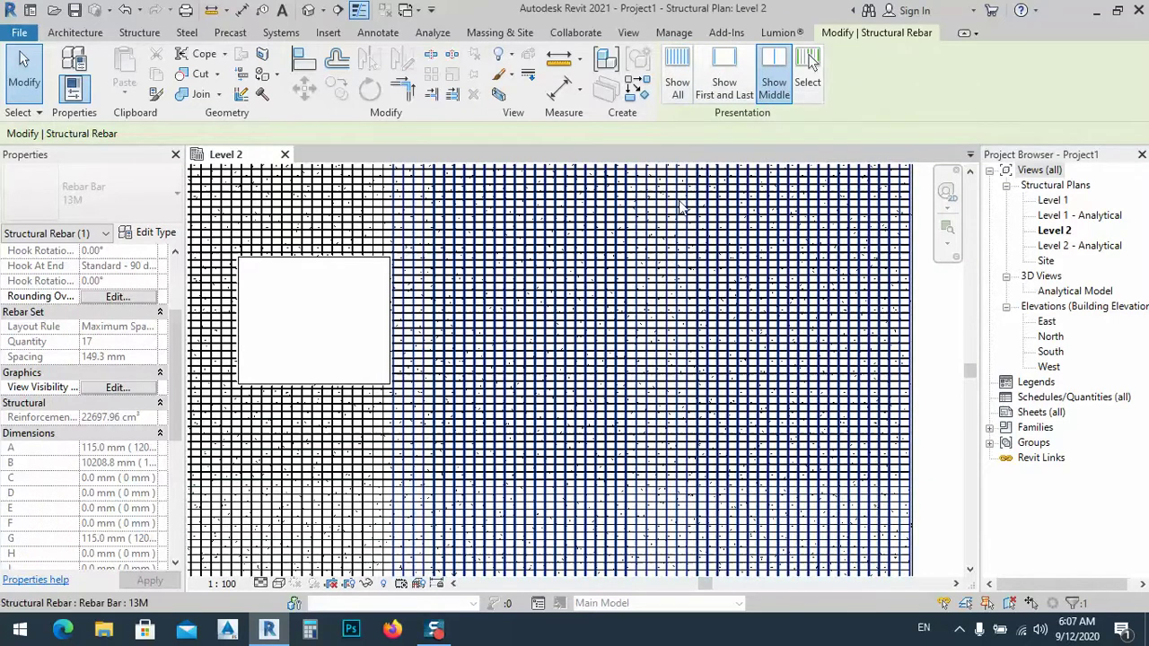
{"action": "scroll", "coordinate": [547, 394], "scroll_direction": "up", "scroll_amount": 2}
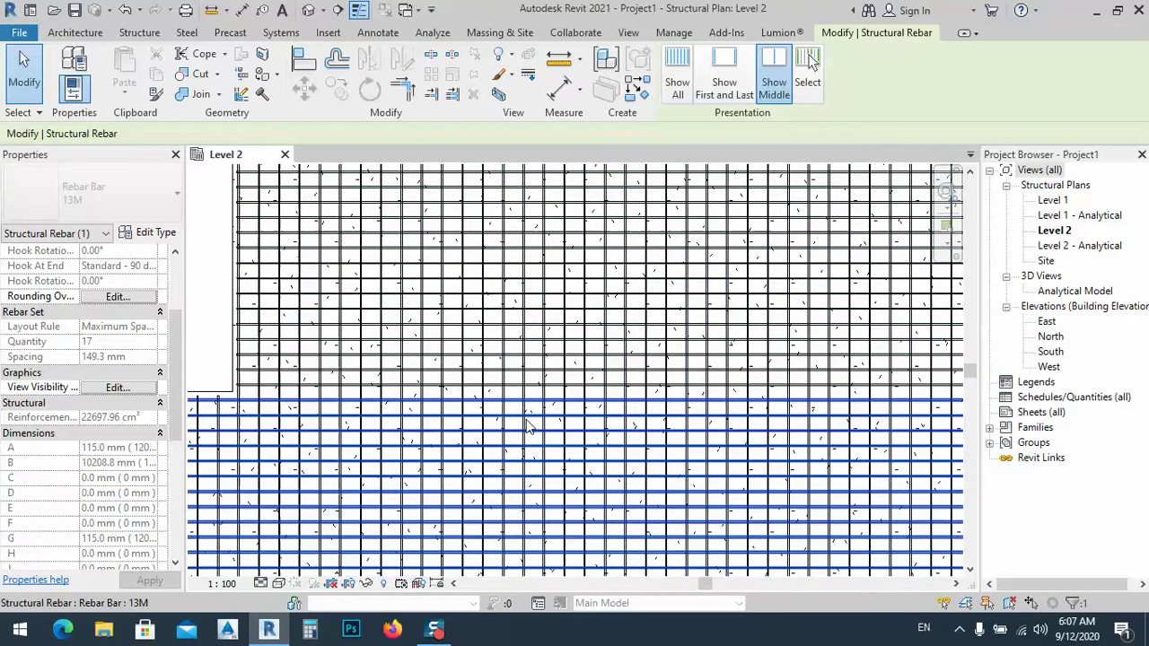
{"action": "left_click", "coordinate": [530, 425]}
{"action": "left_click", "coordinate": [494, 436]}
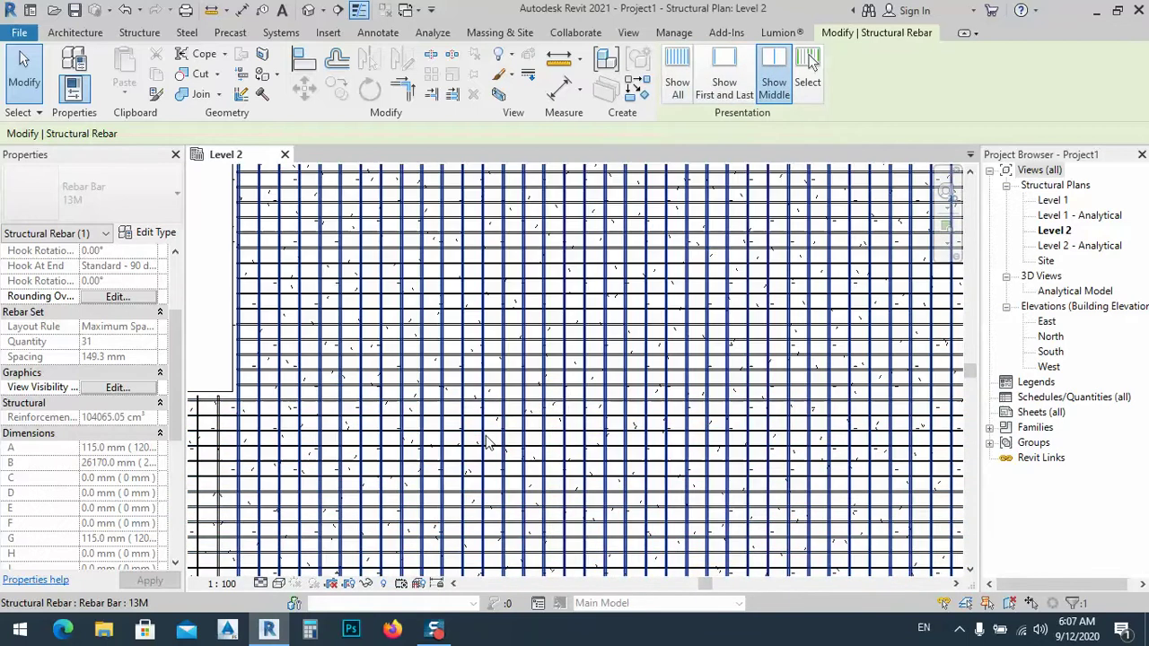
- Show only the middle bar for the shorter horizontal set and the 34-bar horizontal set
{"action": "left_click", "coordinate": [665, 256]}
{"action": "scroll", "coordinate": [479, 429], "scroll_direction": "down", "scroll_amount": 4}
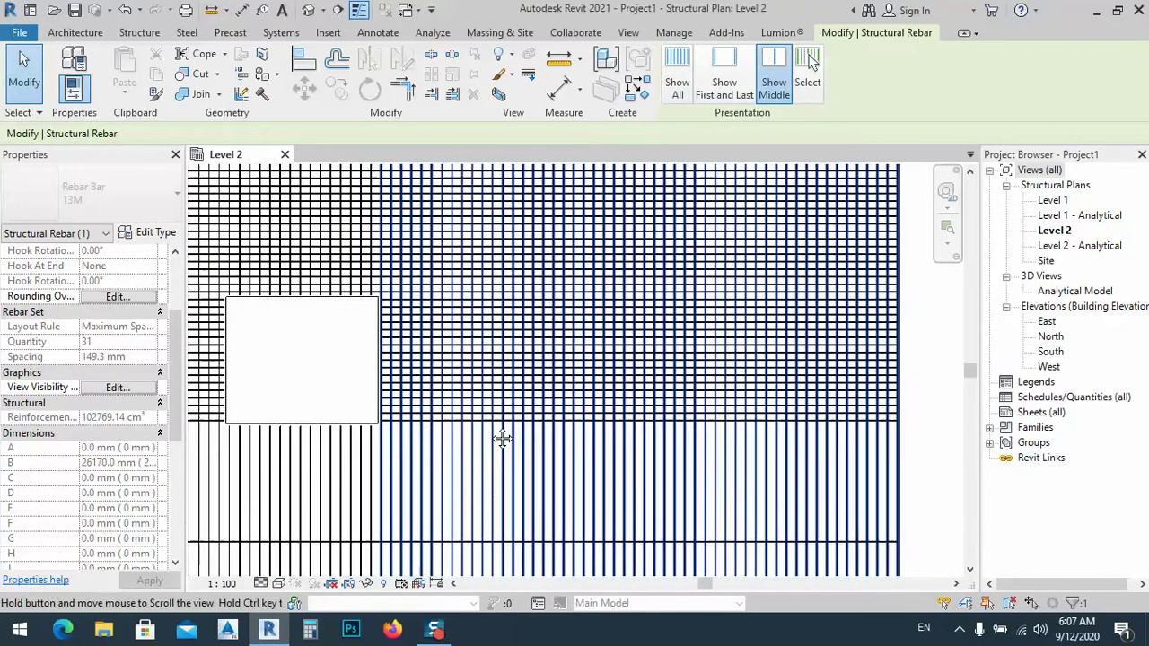
{"action": "scroll", "coordinate": [488, 457], "scroll_direction": "up", "scroll_amount": 4}
{"action": "left_click", "coordinate": [476, 467]}
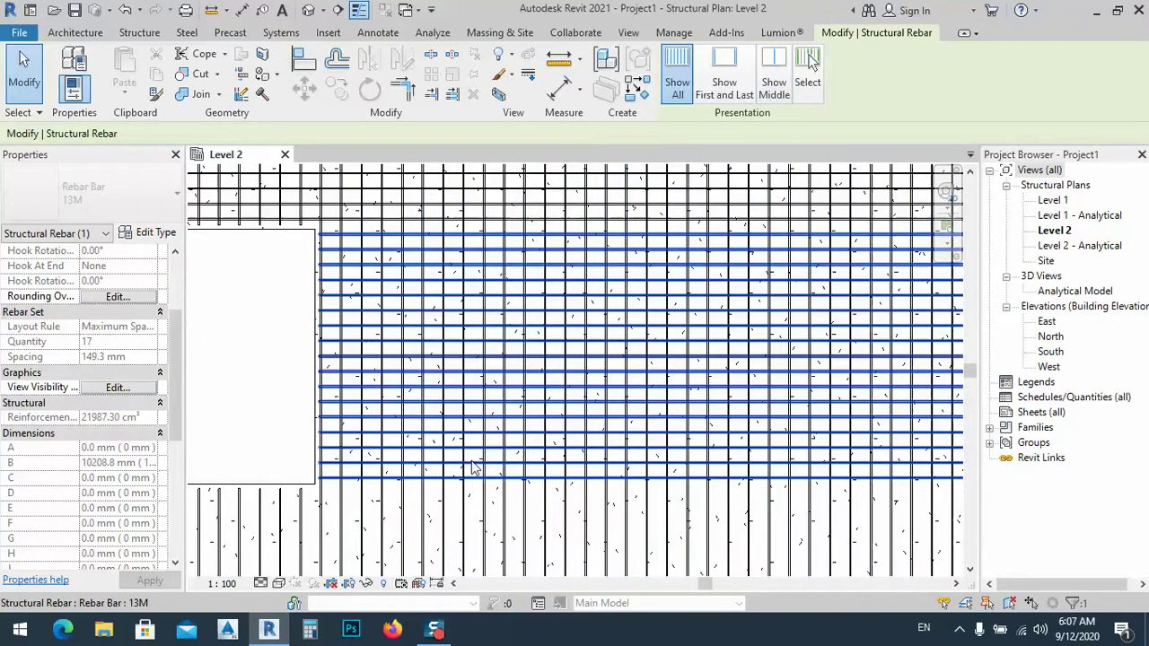
{"action": "left_click", "coordinate": [774, 76]}
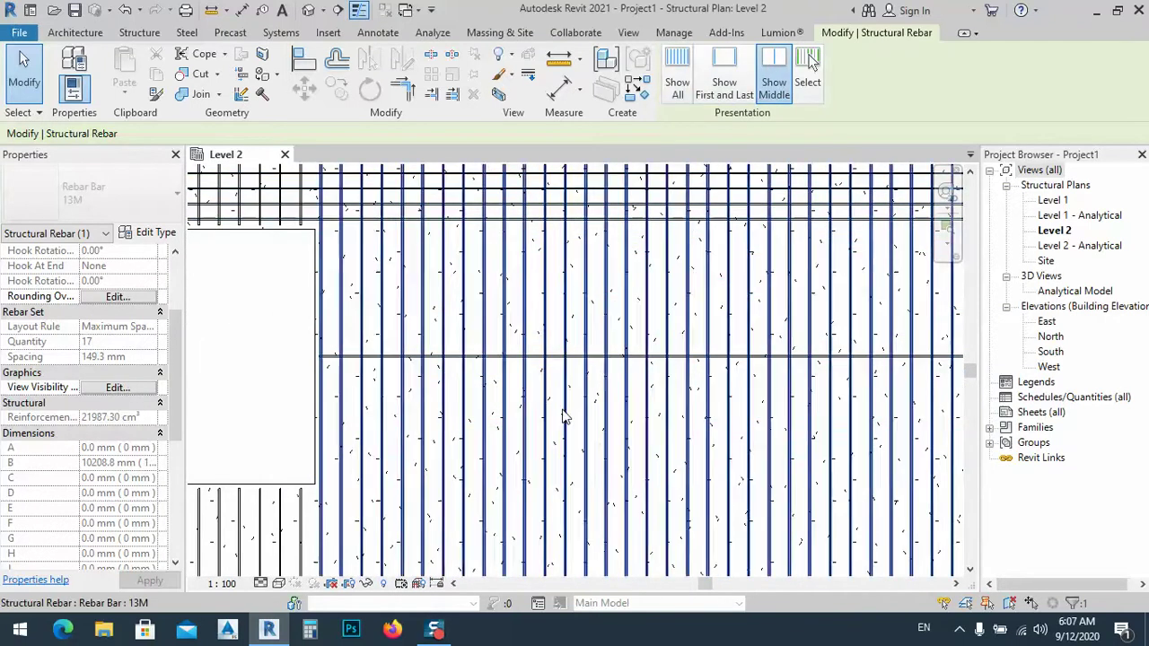
{"action": "left_click", "coordinate": [505, 353]}
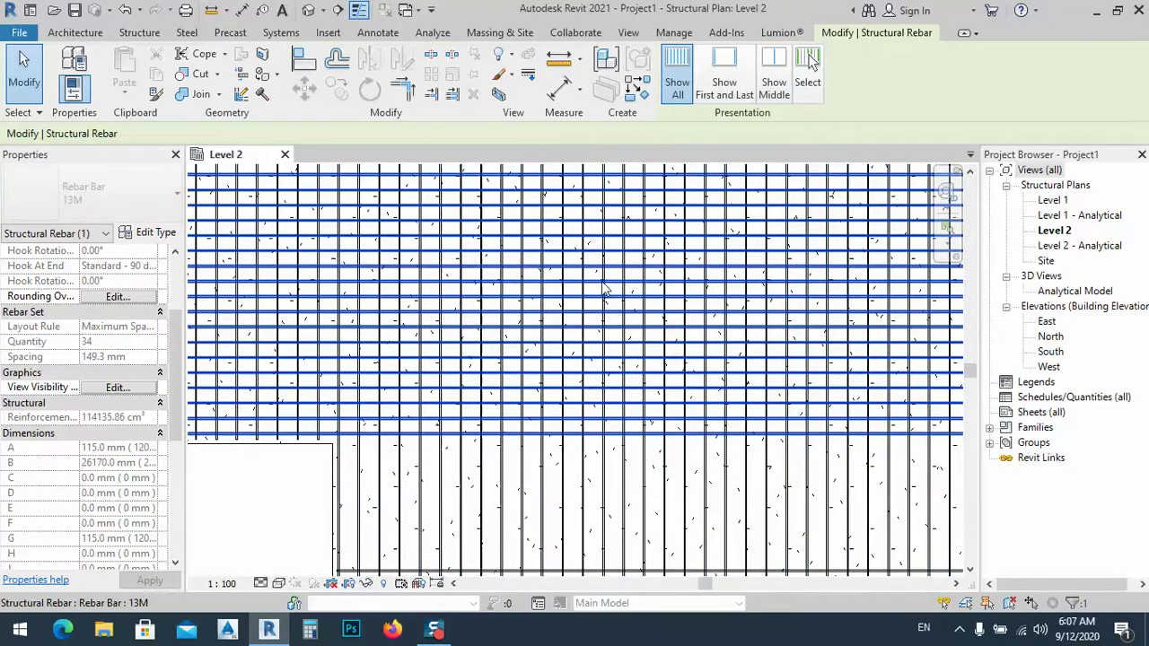
{"action": "left_click", "coordinate": [774, 76]}
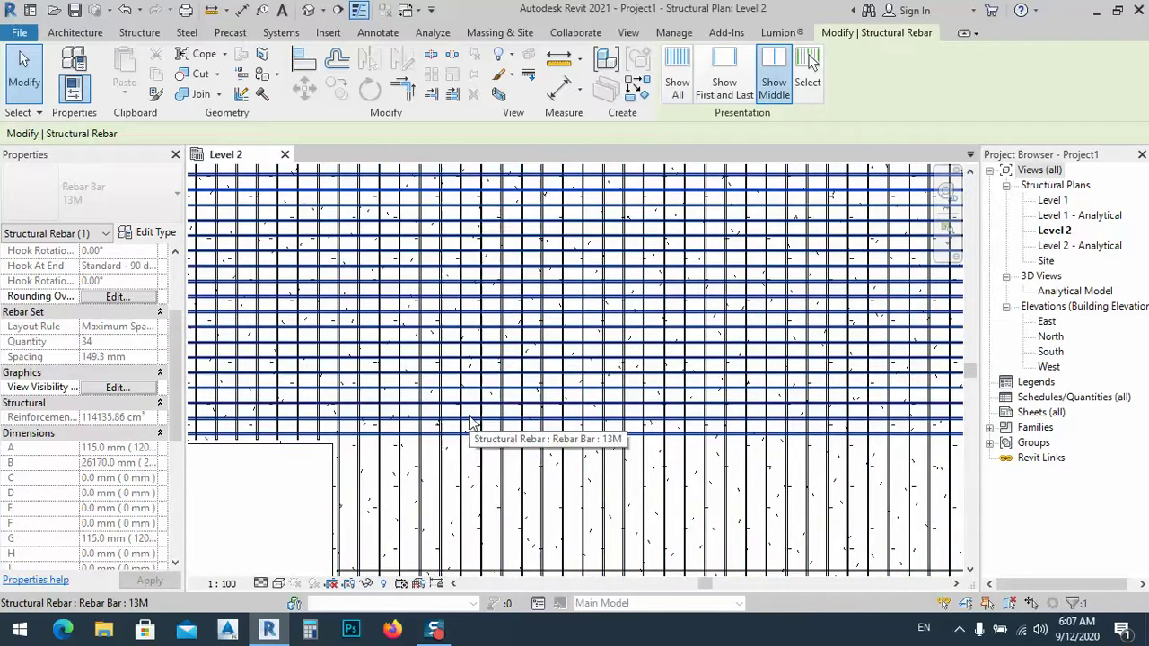
- Reduce another 17-bar set and the horizontal set beside the opening to their middle bars
{"action": "left_click", "coordinate": [774, 81]}
{"action": "scroll", "coordinate": [531, 414], "scroll_direction": "down", "scroll_amount": 4}
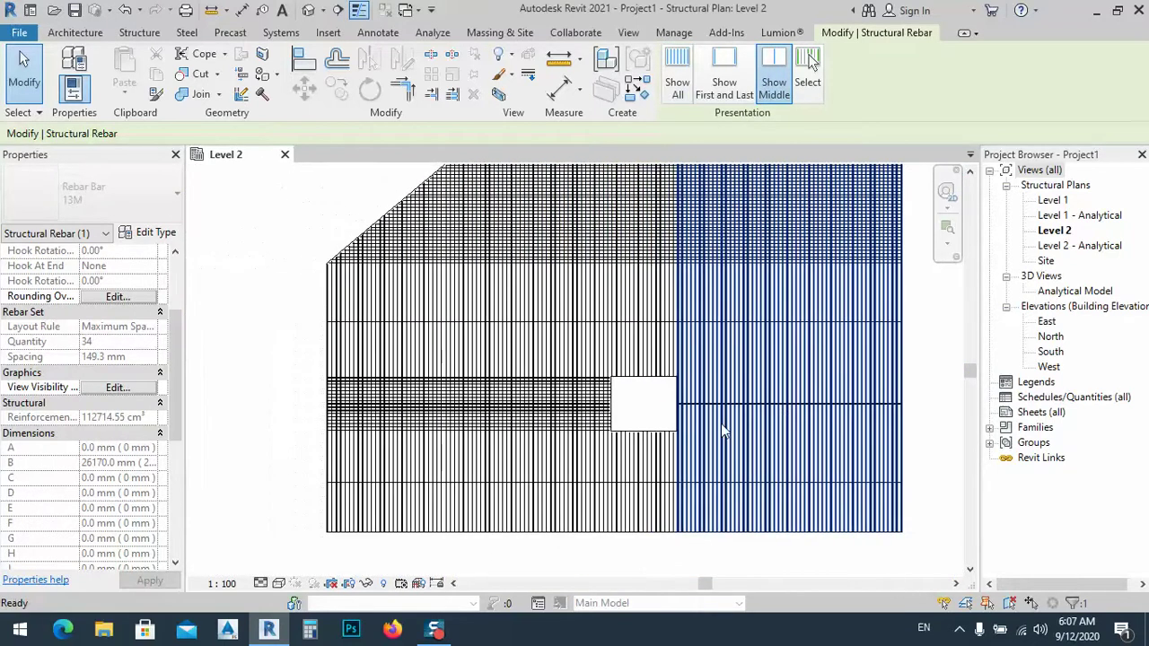
{"action": "scroll", "coordinate": [585, 440], "scroll_direction": "up", "scroll_amount": 5}
{"action": "left_click", "coordinate": [629, 386]}
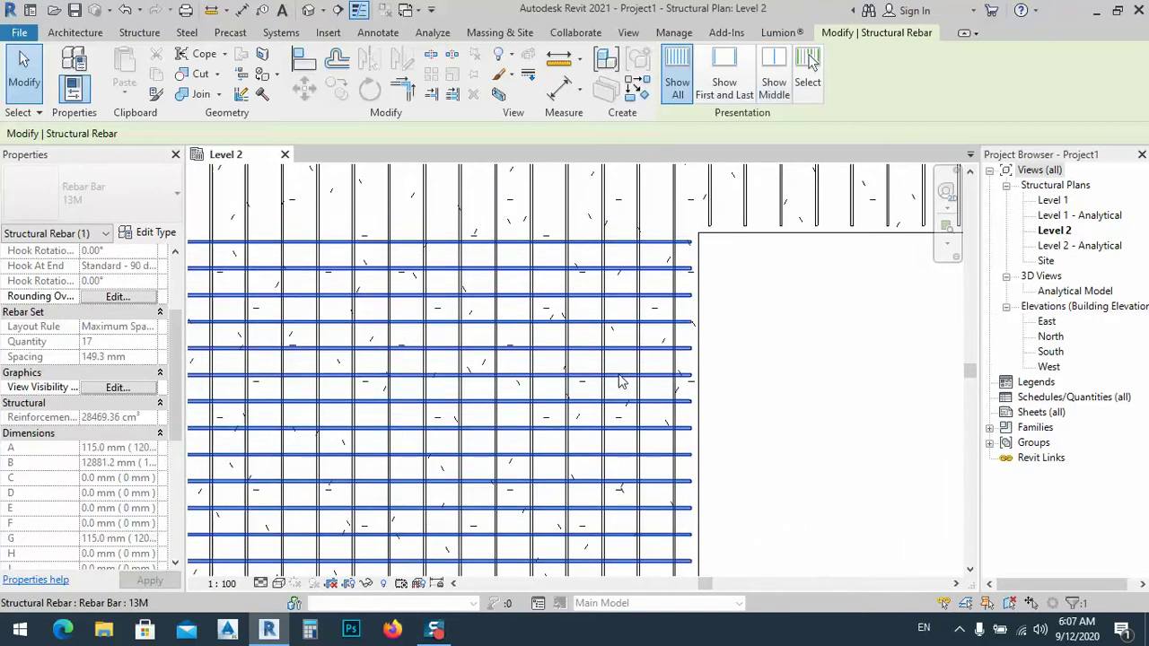
{"action": "left_click", "coordinate": [774, 72]}
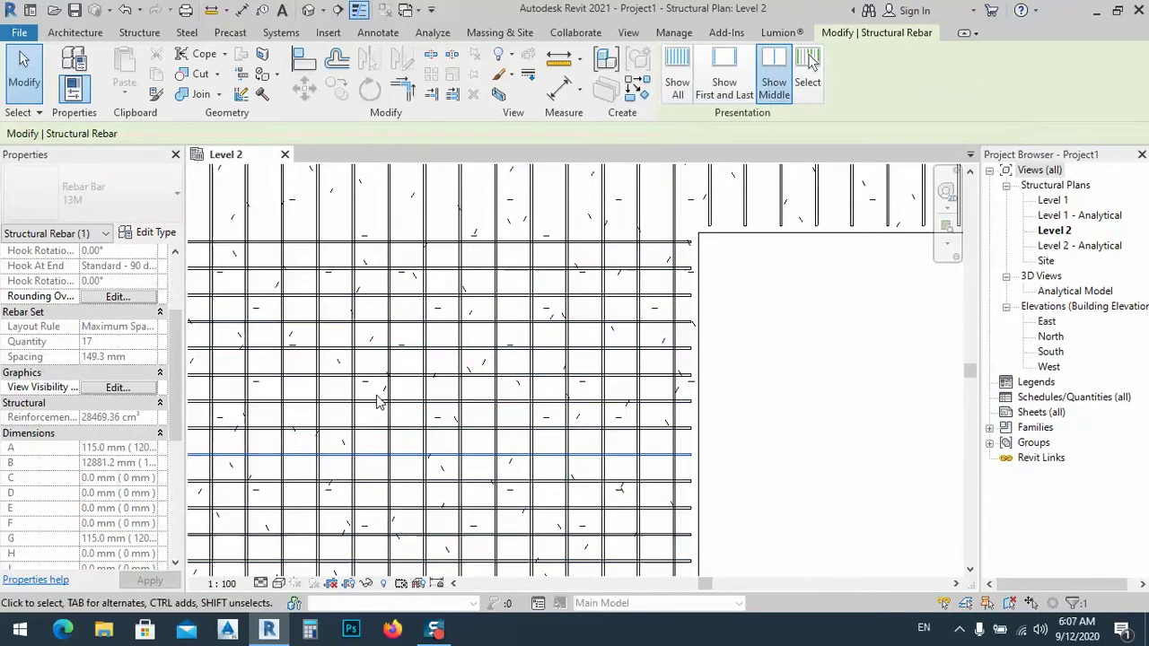
{"action": "scroll", "coordinate": [387, 395], "scroll_direction": "down", "scroll_amount": 3}
{"action": "scroll", "coordinate": [449, 422], "scroll_direction": "up", "scroll_amount": 1}
{"action": "scroll", "coordinate": [508, 411], "scroll_direction": "up", "scroll_amount": 1}
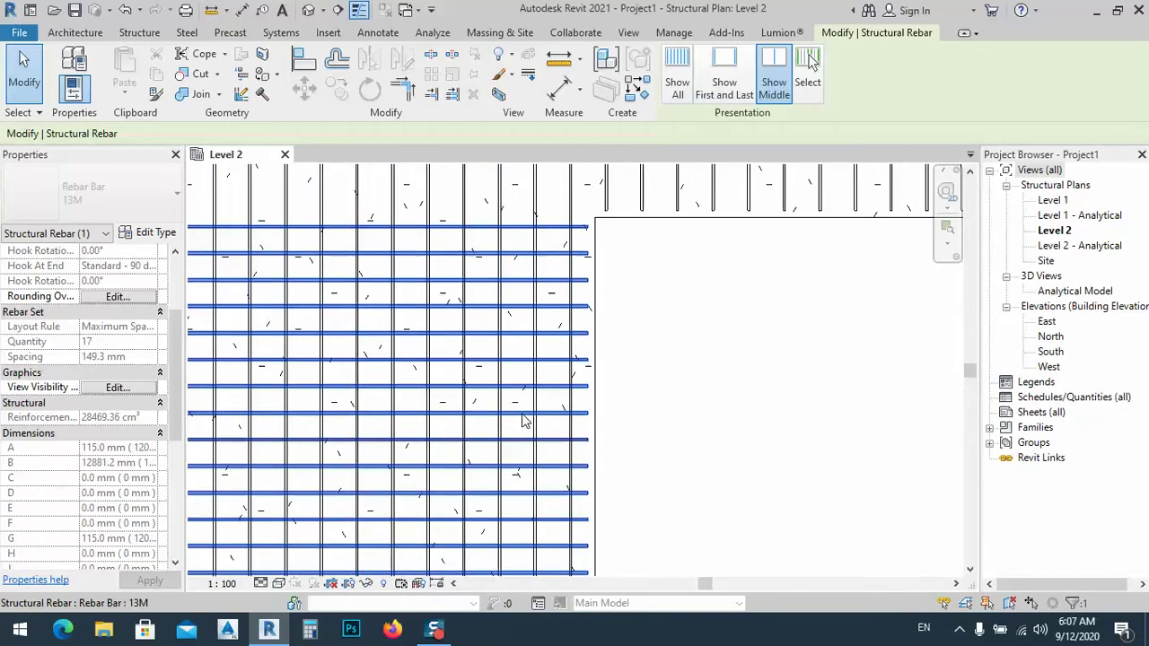
{"action": "left_click", "coordinate": [526, 433]}
{"action": "left_click", "coordinate": [774, 77]}
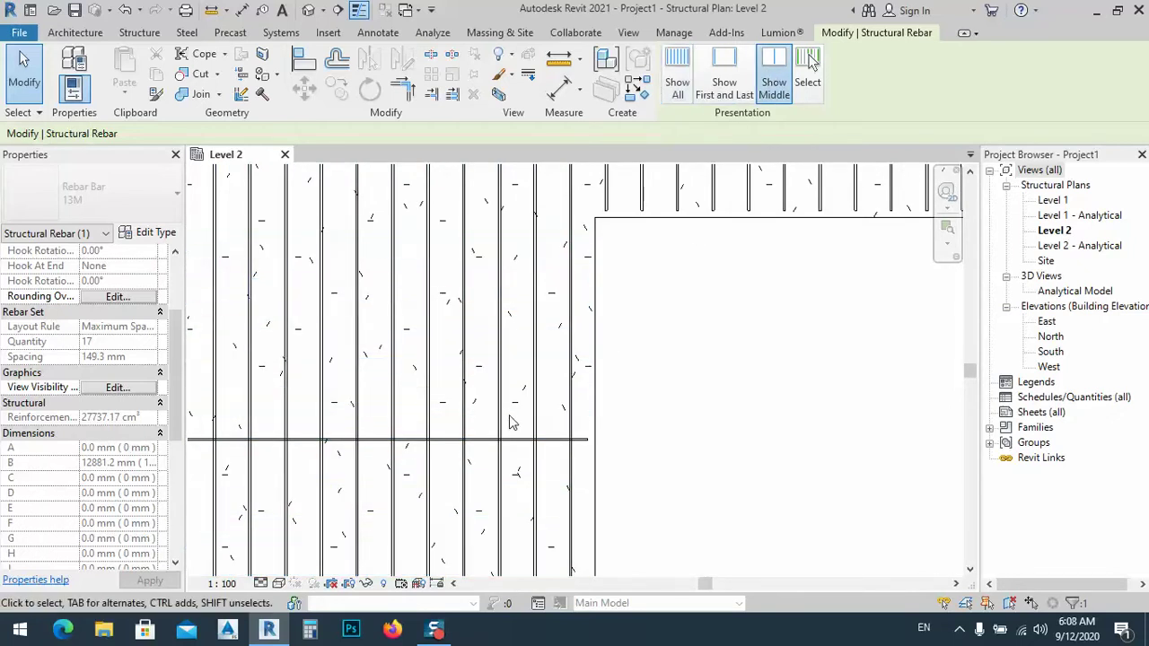
- Inspect a single hooked horizontal rebar, then pan to another part of the slab
{"action": "scroll", "coordinate": [511, 423], "scroll_direction": "down", "scroll_amount": 3}
{"action": "middle_click_drag", "start_coordinate": [639, 344], "coordinate": [633, 408]}
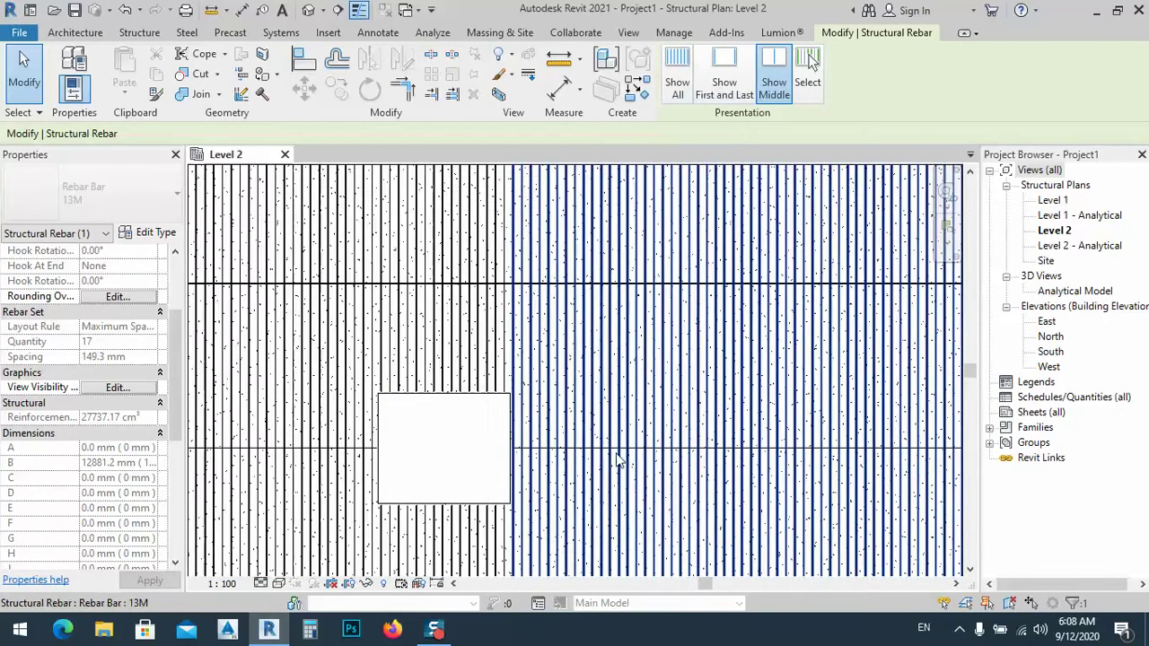
{"action": "scroll", "coordinate": [477, 390], "scroll_direction": "down", "scroll_amount": 3}
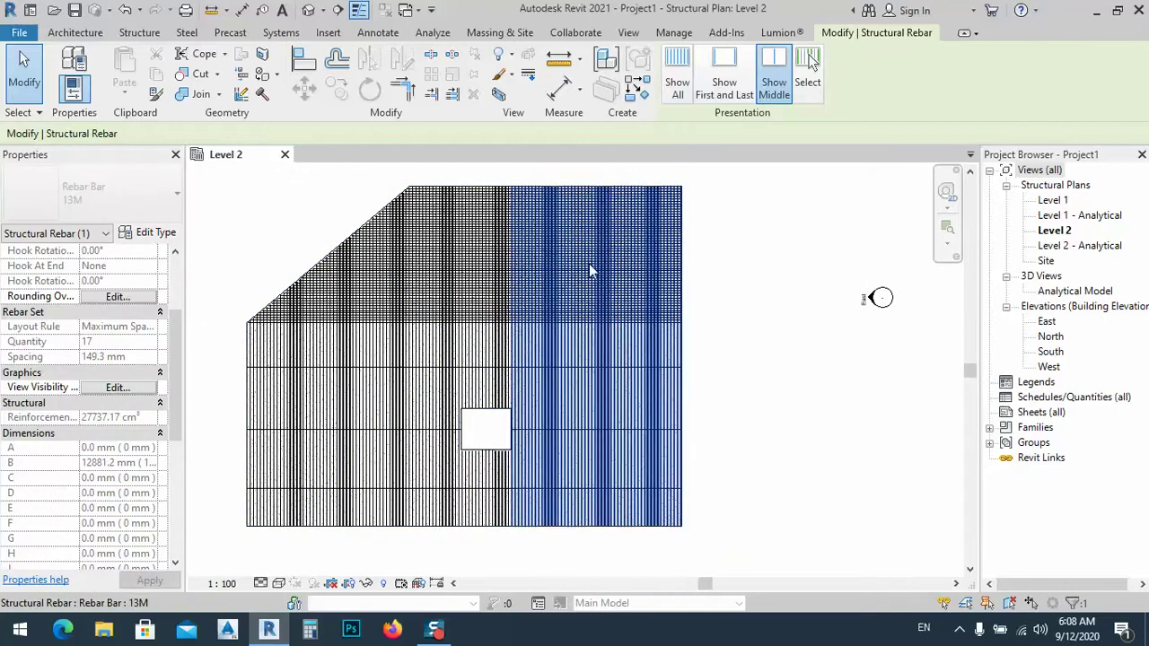
{"action": "scroll", "coordinate": [586, 294], "scroll_direction": "up", "scroll_amount": 2}
{"action": "scroll", "coordinate": [603, 348], "scroll_direction": "up", "scroll_amount": 2}
{"action": "scroll", "coordinate": [588, 360], "scroll_direction": "up", "scroll_amount": 2}
{"action": "left_click", "coordinate": [593, 368]}
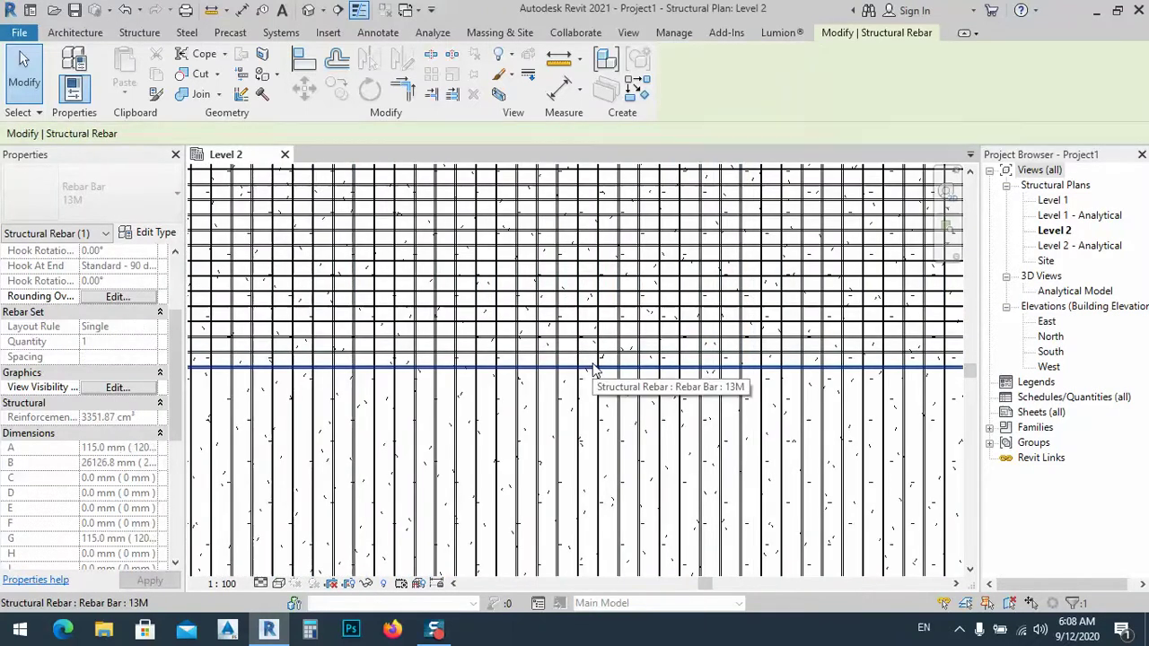
{"action": "scroll", "coordinate": [593, 368], "scroll_direction": "down", "scroll_amount": 5}
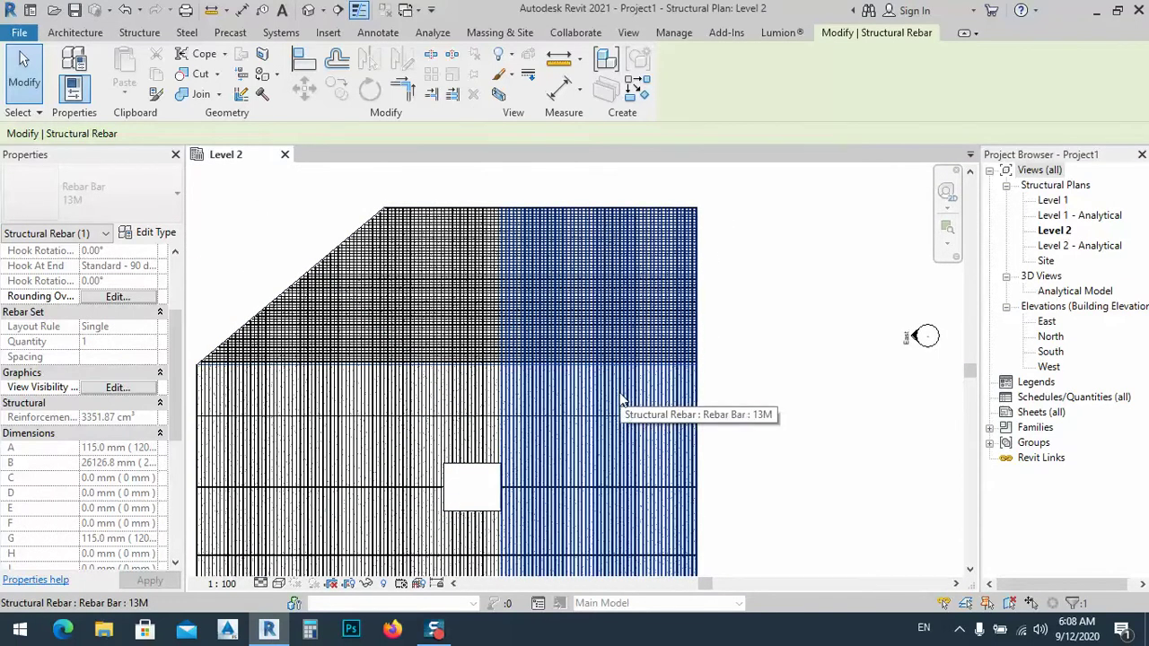
{"action": "middle_click_drag", "start_coordinate": [633, 393], "coordinate": [649, 303]}
- Set the 52-bar rebar set to show only its middle bar
{"action": "left_click", "coordinate": [849, 431]}
{"action": "scroll", "coordinate": [628, 440], "scroll_direction": "up", "scroll_amount": 5}
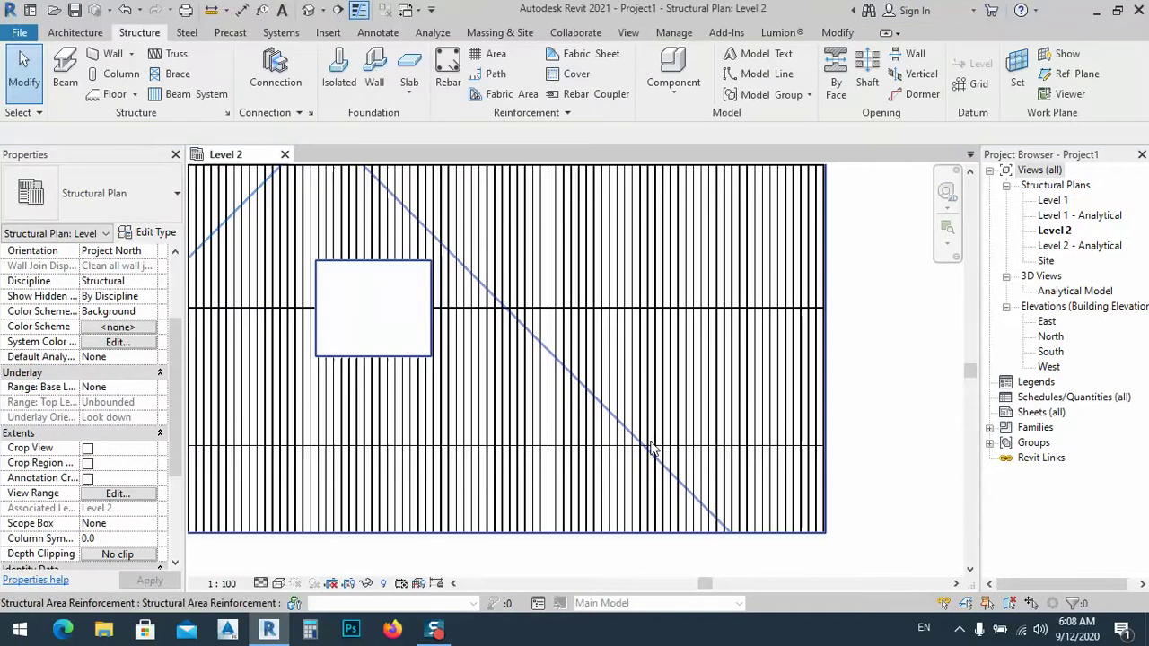
{"action": "left_click", "coordinate": [611, 426]}
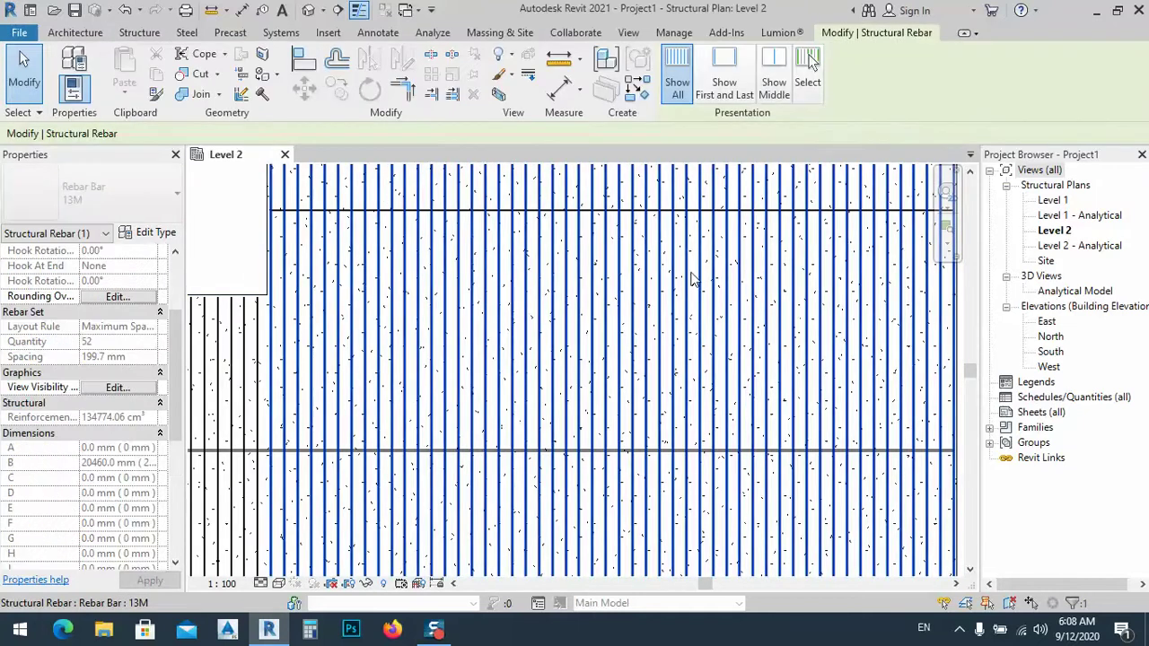
{"action": "left_click", "coordinate": [774, 72]}
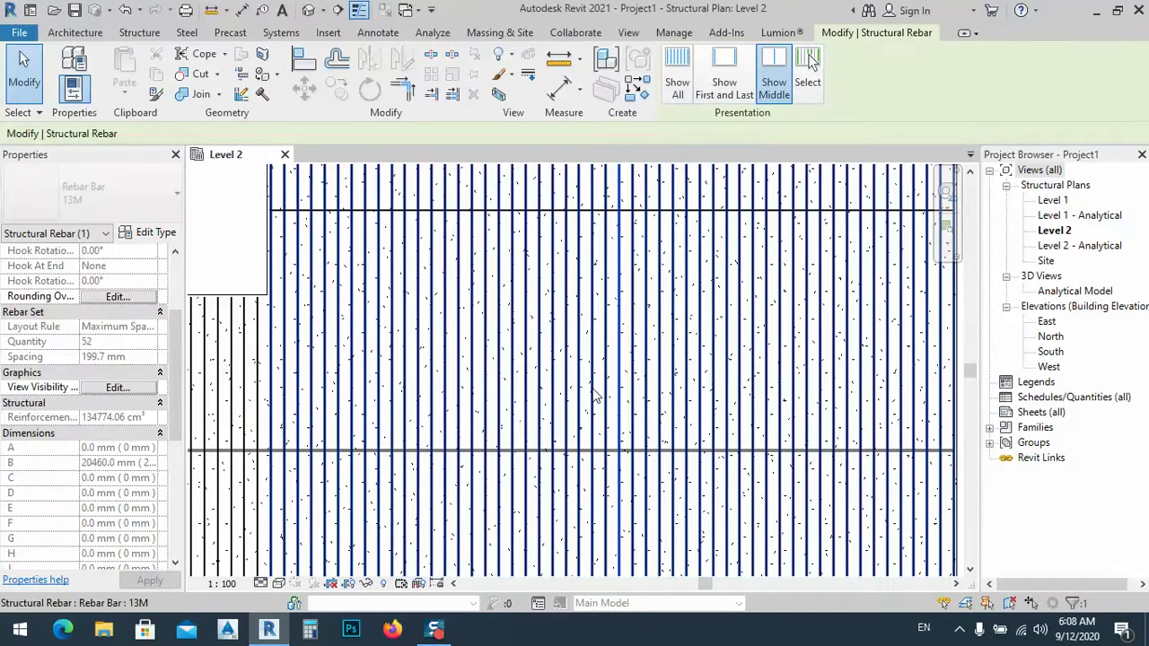
{"action": "left_click", "coordinate": [678, 76]}
{"action": "left_click", "coordinate": [774, 76]}
{"action": "scroll", "coordinate": [715, 288], "scroll_direction": "down", "scroll_amount": 3}
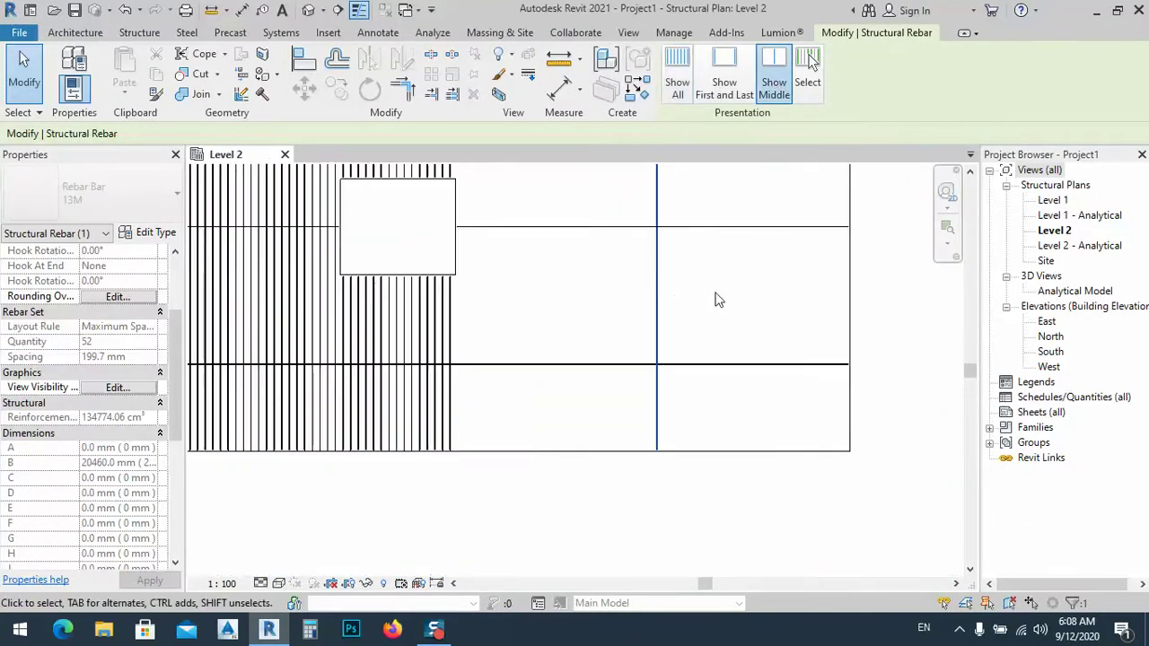
{"action": "scroll", "coordinate": [716, 289], "scroll_direction": "down", "scroll_amount": 2}
- Show only the middle bar for the 15-bar set and the longer 20460 mm set
{"action": "middle_click_drag", "start_coordinate": [580, 333], "coordinate": [649, 351]}
{"action": "left_click", "coordinate": [649, 351]}
{"action": "left_click", "coordinate": [774, 79]}
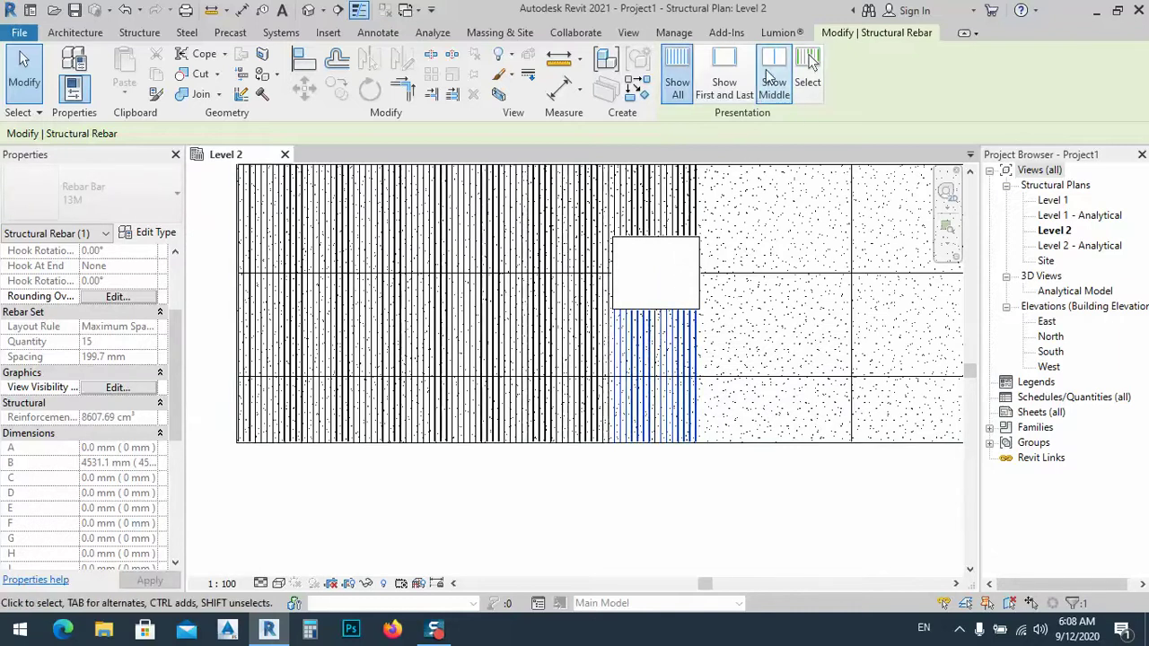
{"action": "left_click", "coordinate": [770, 79]}
{"action": "left_click", "coordinate": [577, 329]}
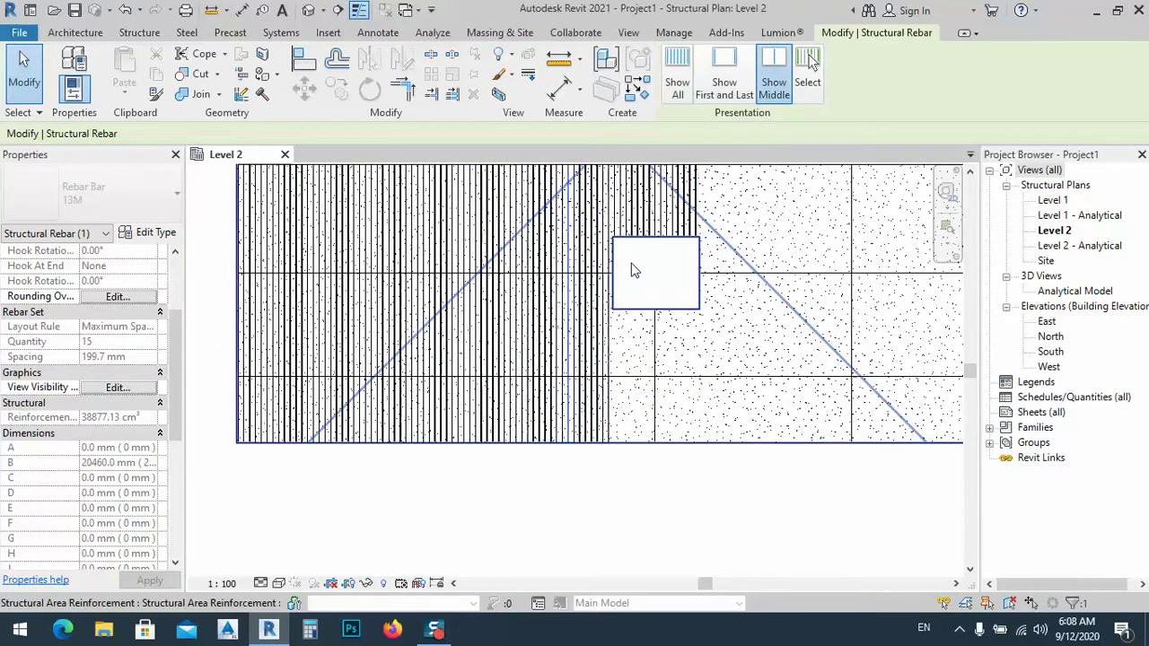
{"action": "left_click", "coordinate": [585, 326]}
{"action": "left_click", "coordinate": [774, 79]}
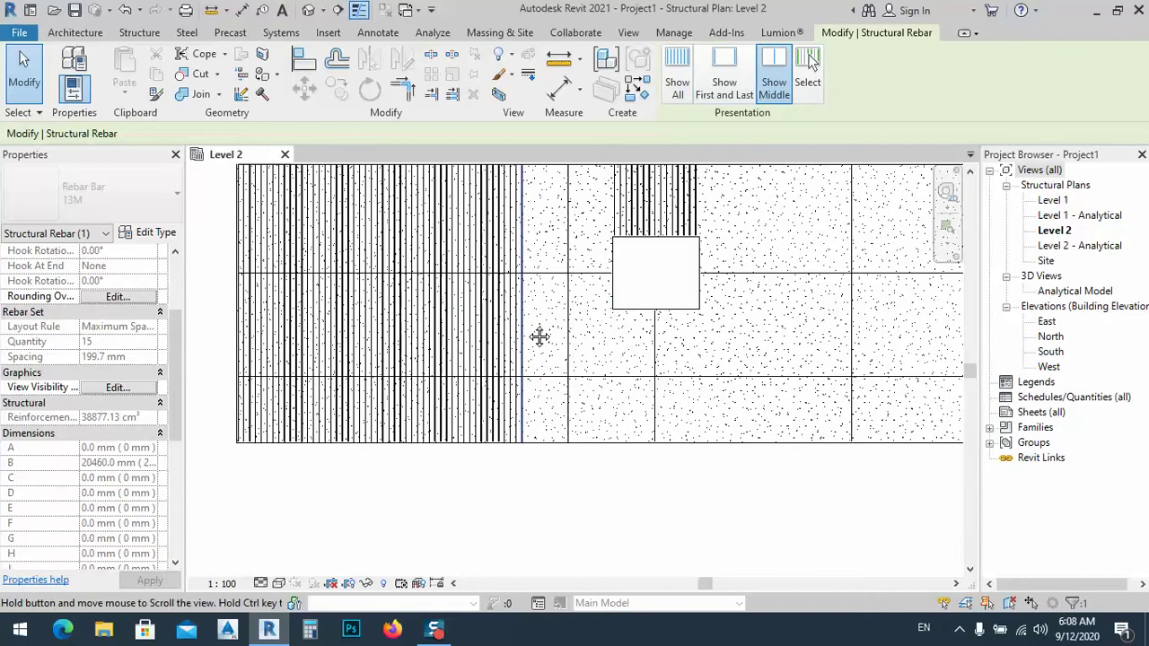
- Set the vertical rebar set above the opening to show only its middle bar
{"action": "middle_click_drag", "start_coordinate": [526, 311], "coordinate": [526, 505]}
{"action": "scroll", "coordinate": [652, 423], "scroll_direction": "down", "scroll_amount": 1}
{"action": "left_click", "coordinate": [635, 401]}
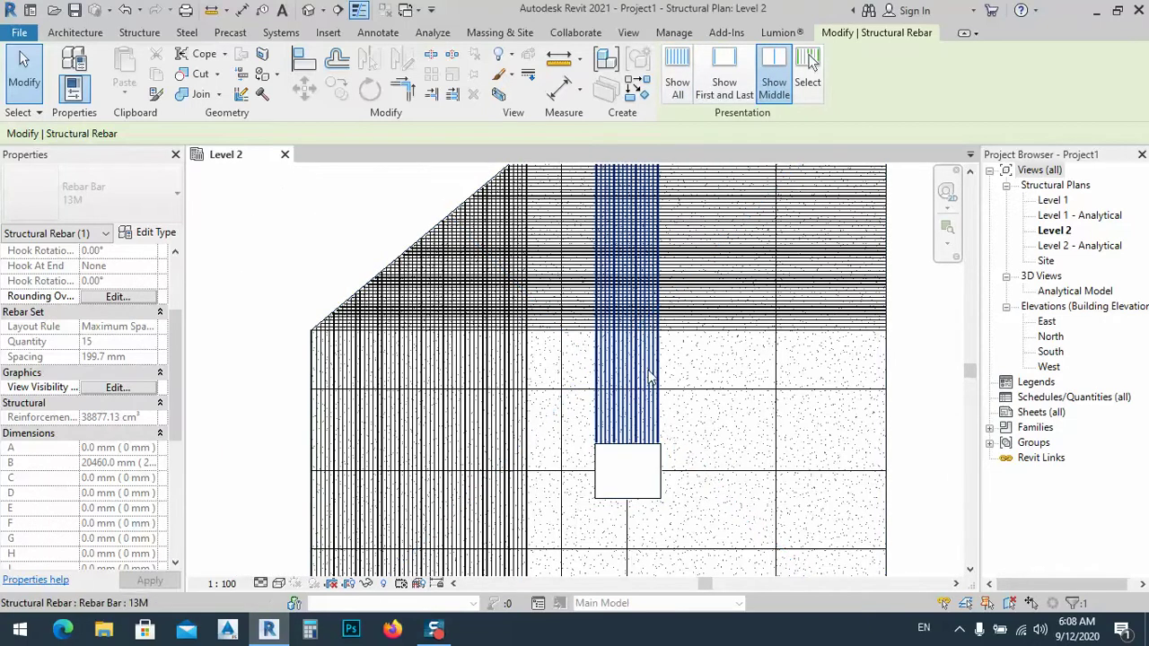
{"action": "left_click", "coordinate": [768, 65]}
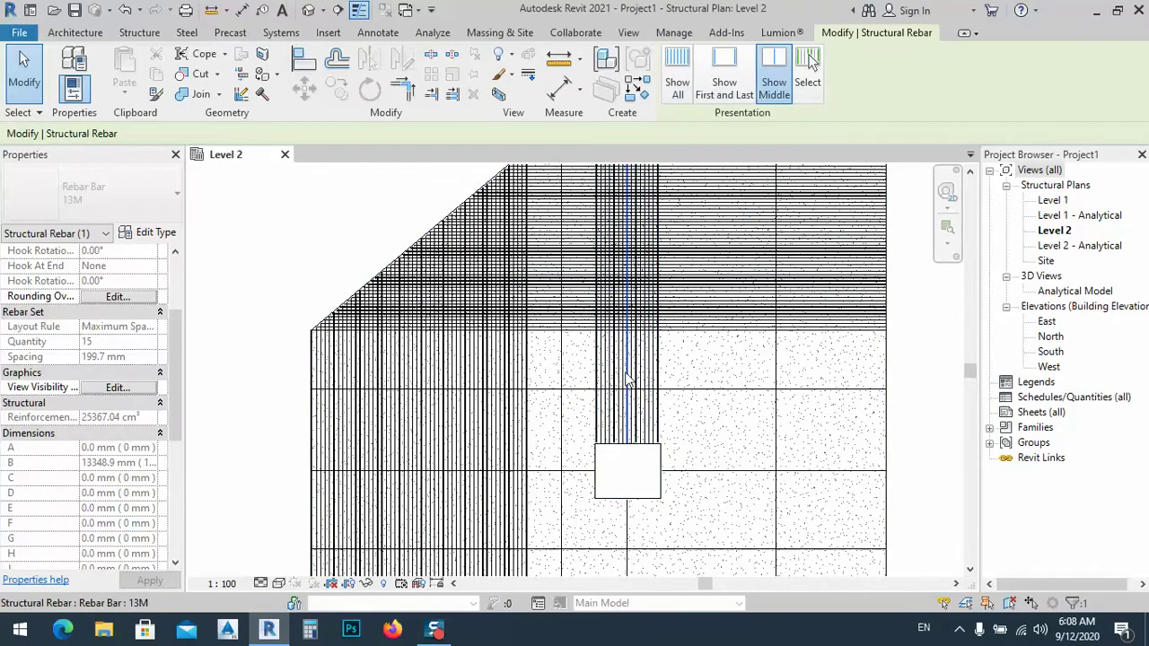
{"action": "left_click", "coordinate": [763, 71]}
{"action": "left_click", "coordinate": [768, 67]}
{"action": "scroll", "coordinate": [577, 326], "scroll_direction": "down", "scroll_amount": 4}
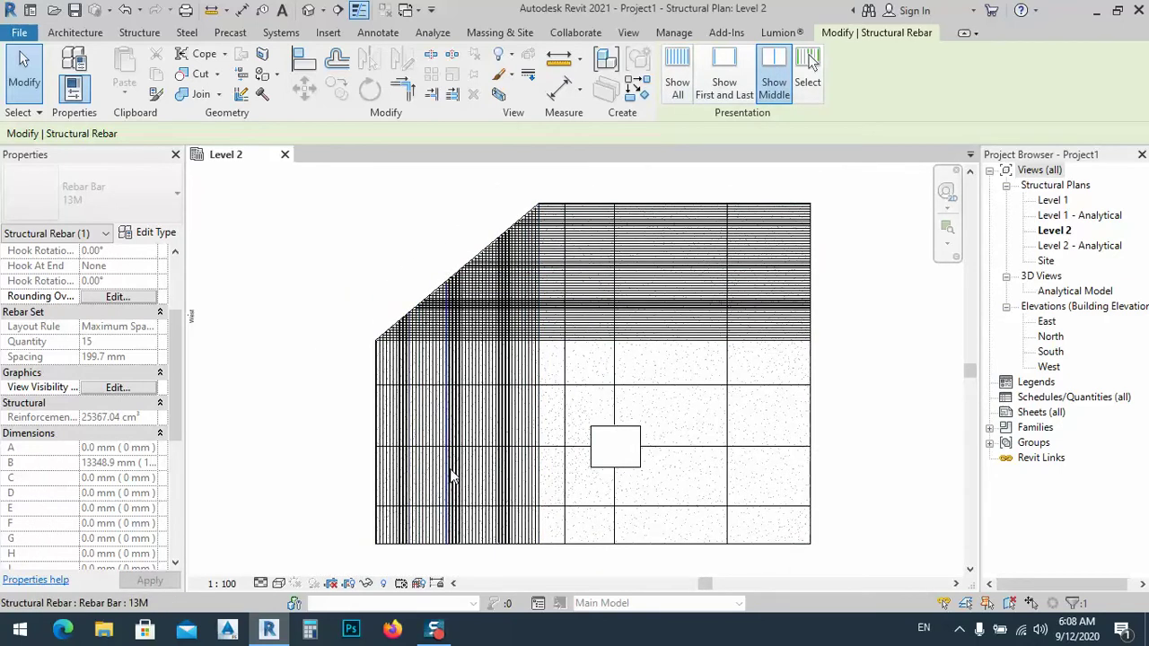
{"action": "scroll", "coordinate": [546, 479], "scroll_direction": "up", "scroll_amount": 5}
{"action": "scroll", "coordinate": [629, 511], "scroll_direction": "up", "scroll_amount": 2}
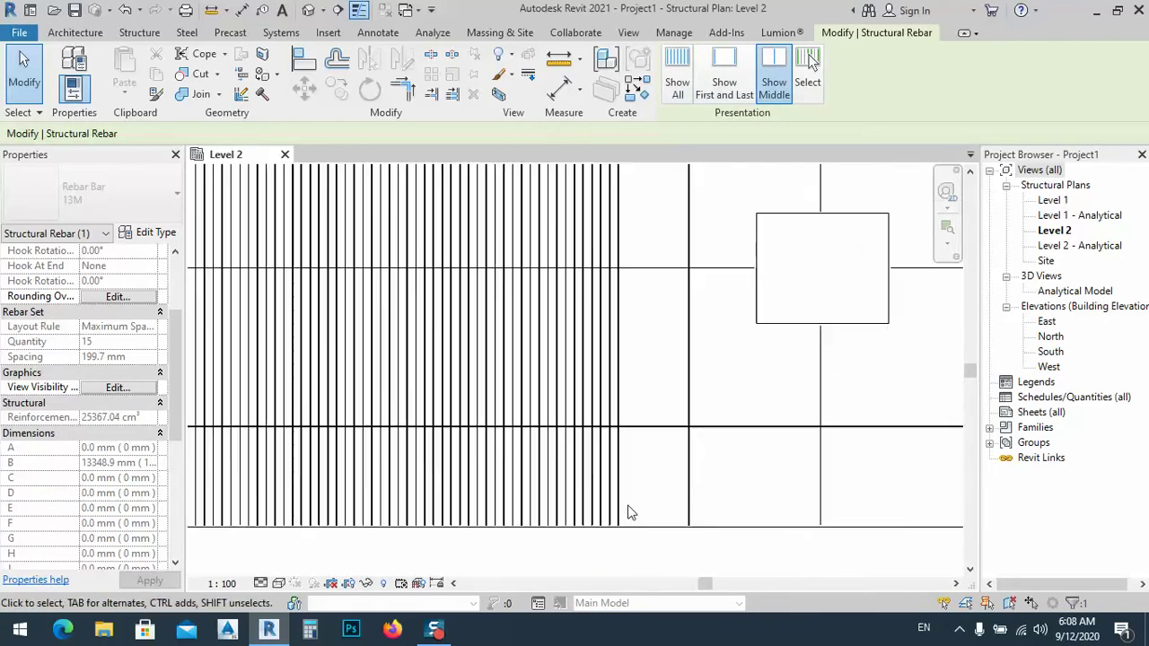
- Check the remaining rebar across the slab, clear the selection and switch to the Annotate tab
{"action": "key", "text": "Escape"}
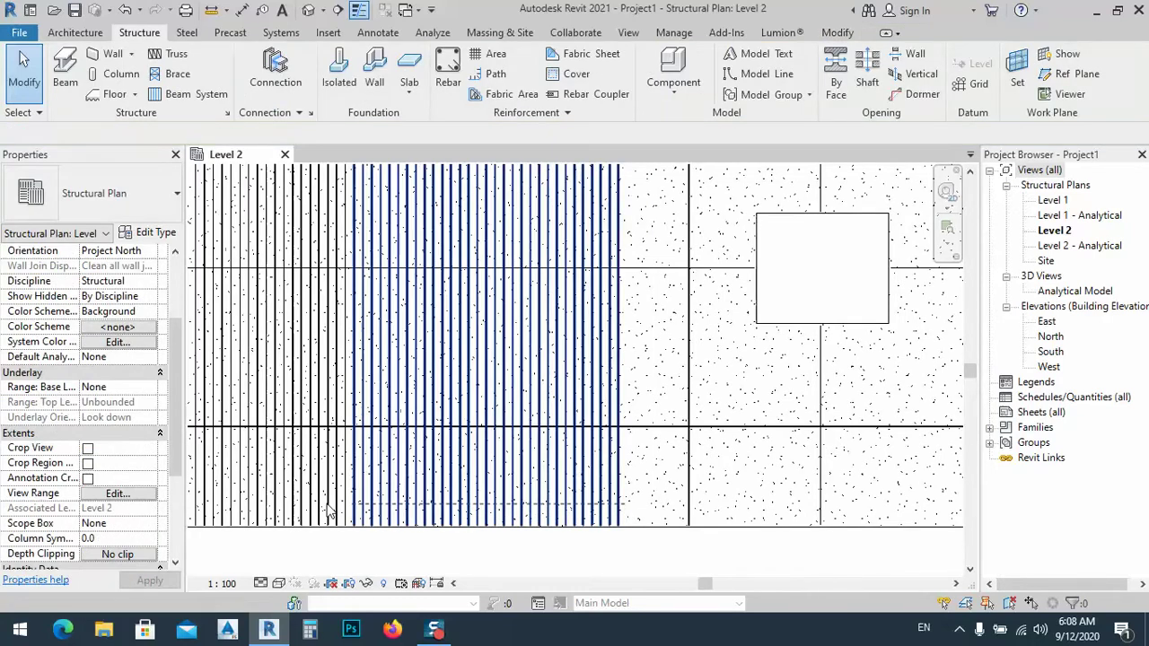
{"action": "left_click_drag", "start_coordinate": [625, 505], "coordinate": [759, 414]}
{"action": "scroll", "coordinate": [605, 436], "scroll_direction": "down", "scroll_amount": 4}
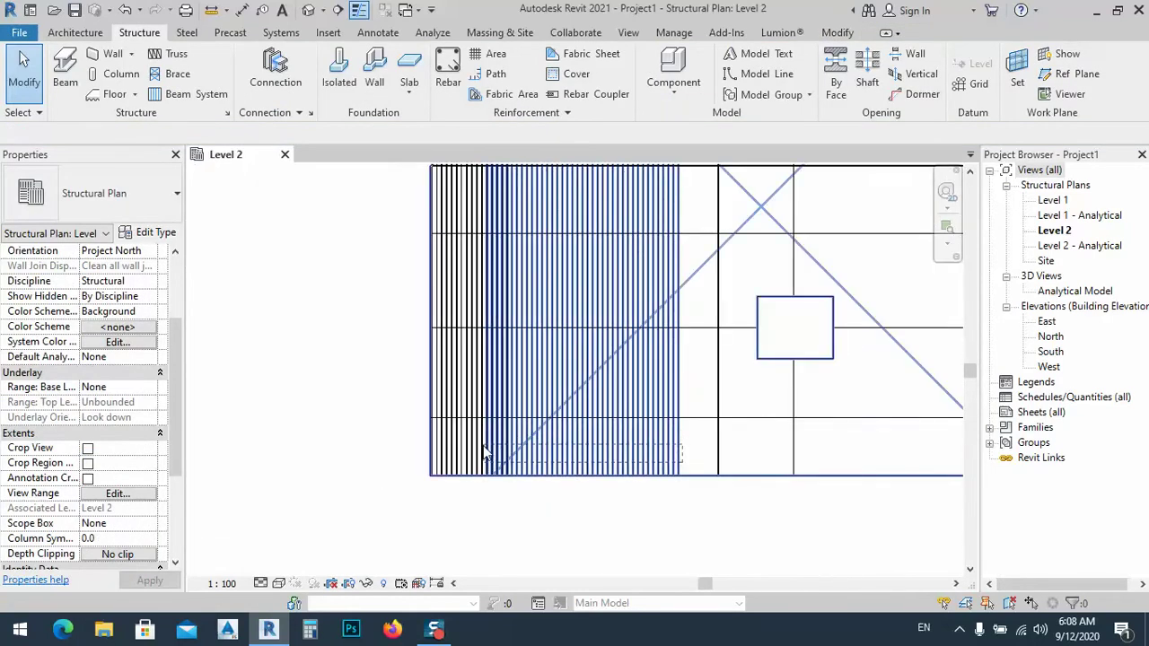
{"action": "left_click", "coordinate": [519, 473]}
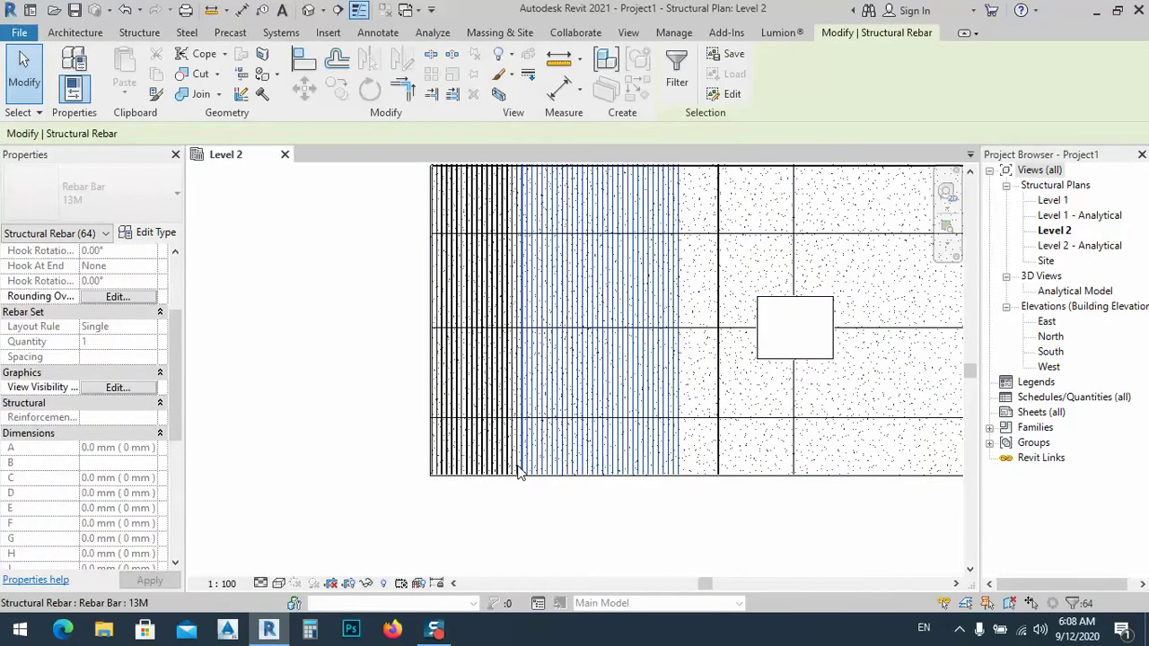
{"action": "scroll", "coordinate": [416, 329], "scroll_direction": "down", "scroll_amount": 2}
{"action": "key", "text": "Escape"}
{"action": "scroll", "coordinate": [554, 364], "scroll_direction": "up", "scroll_amount": 2}
{"action": "middle_click_drag", "start_coordinate": [554, 364], "coordinate": [637, 384]}
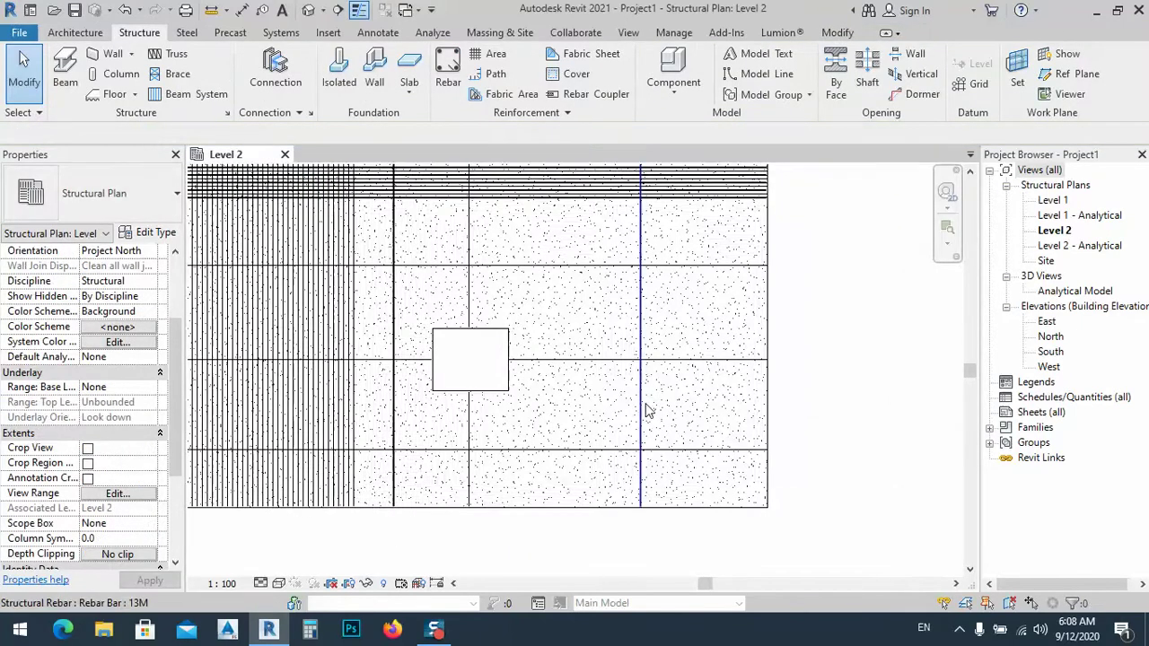
{"action": "scroll", "coordinate": [649, 400], "scroll_direction": "down", "scroll_amount": 1}
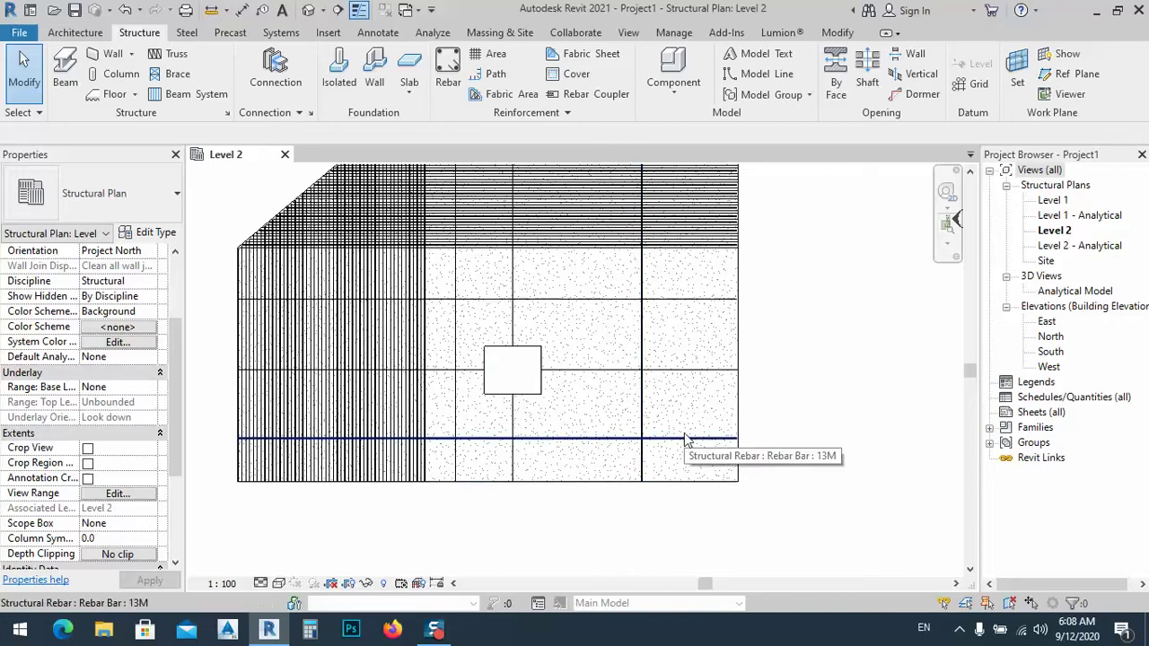
{"action": "middle_click_drag", "start_coordinate": [683, 409], "coordinate": [634, 398]}
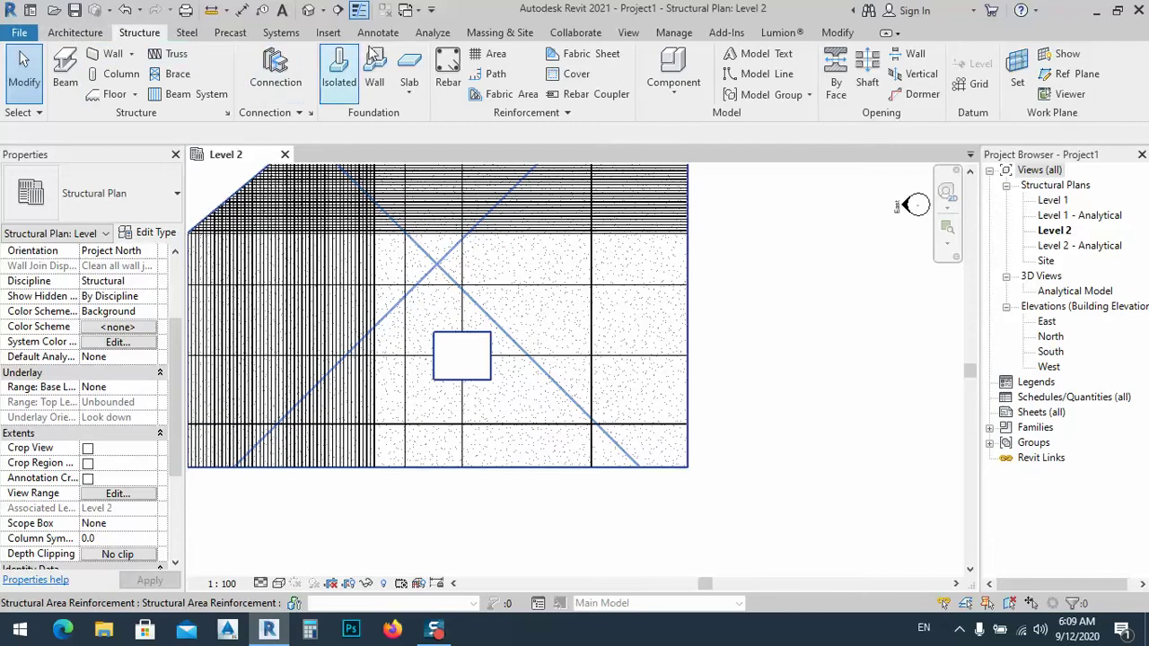
{"action": "left_click", "coordinate": [397, 34]}
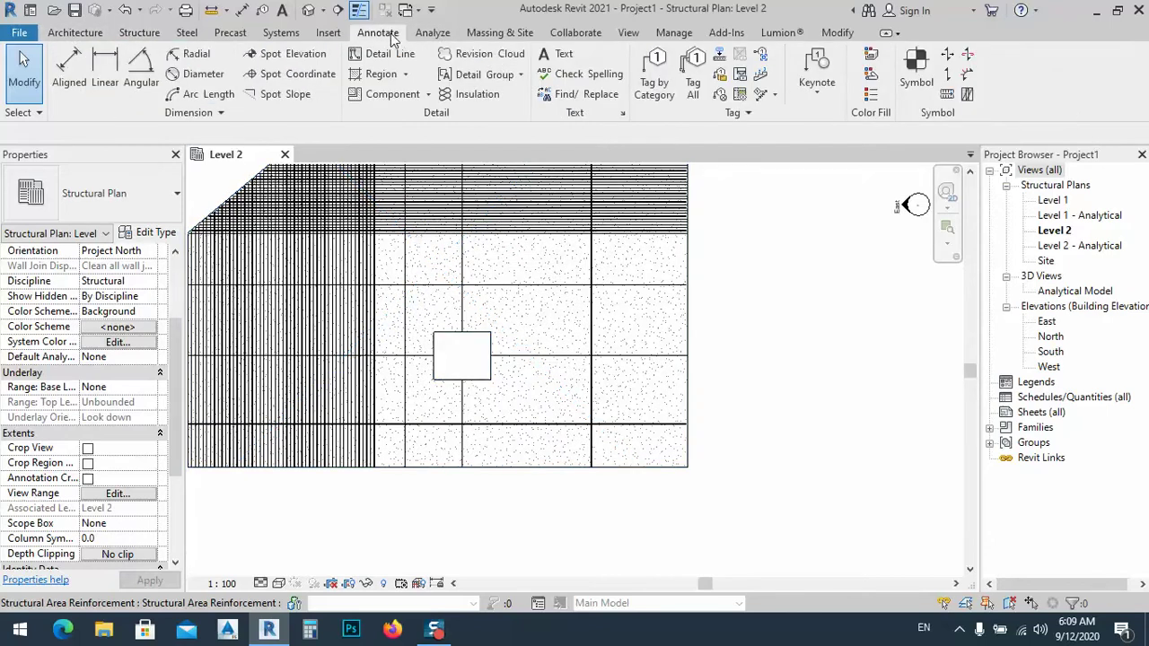
- Place an aligned multi-rebar annotation reading 31x13M - 1 on the lower-right rebar set
{"action": "left_click", "coordinate": [773, 96]}
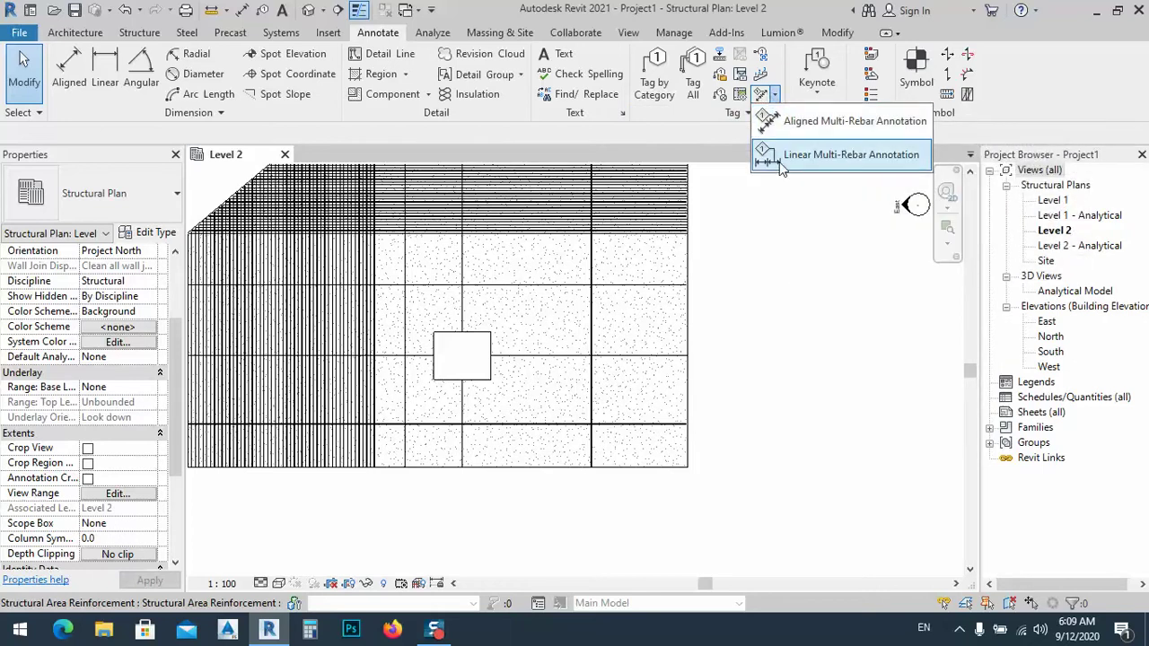
{"action": "left_click", "coordinate": [765, 152]}
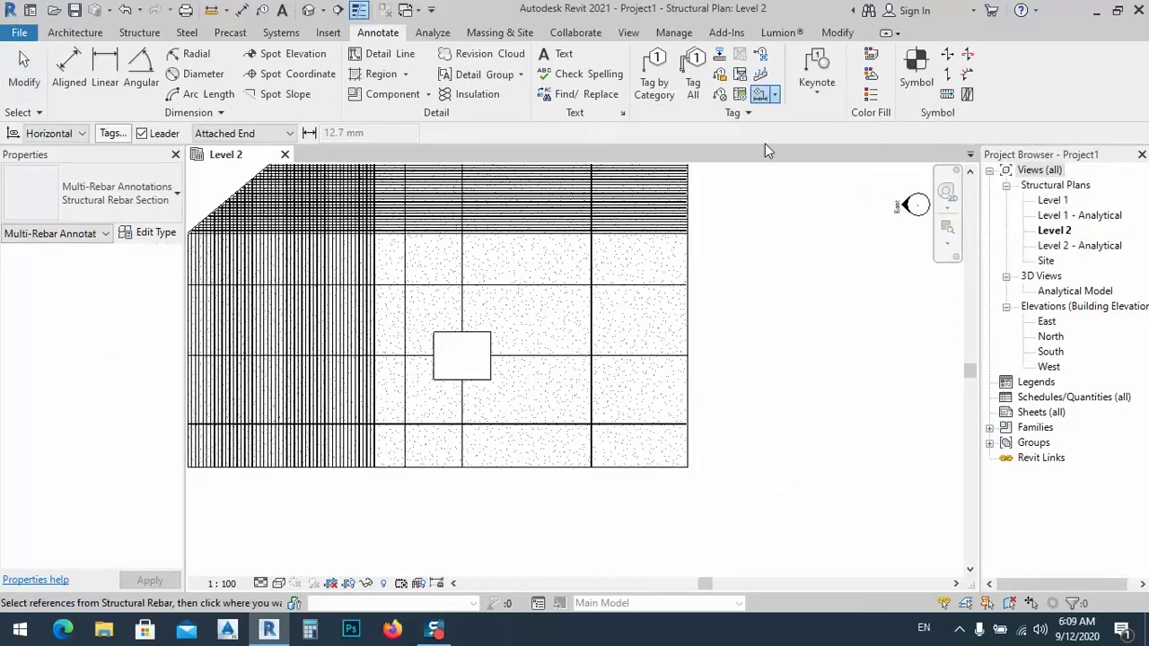
{"action": "left_click", "coordinate": [776, 95]}
{"action": "left_click", "coordinate": [772, 118]}
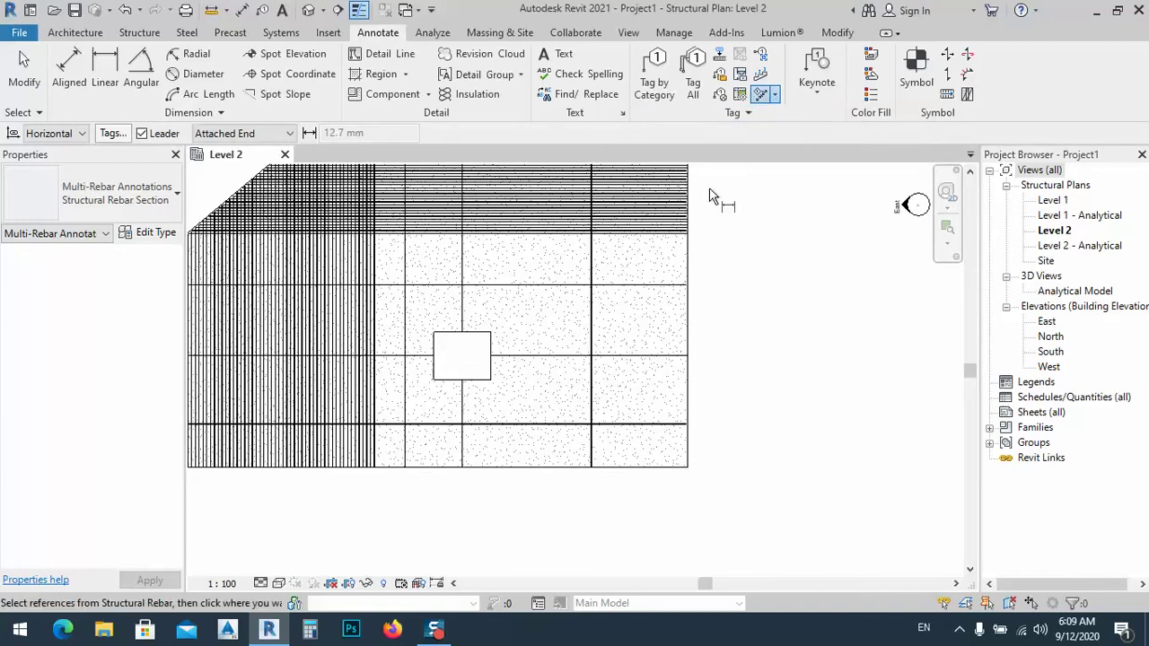
{"action": "left_click", "coordinate": [614, 425]}
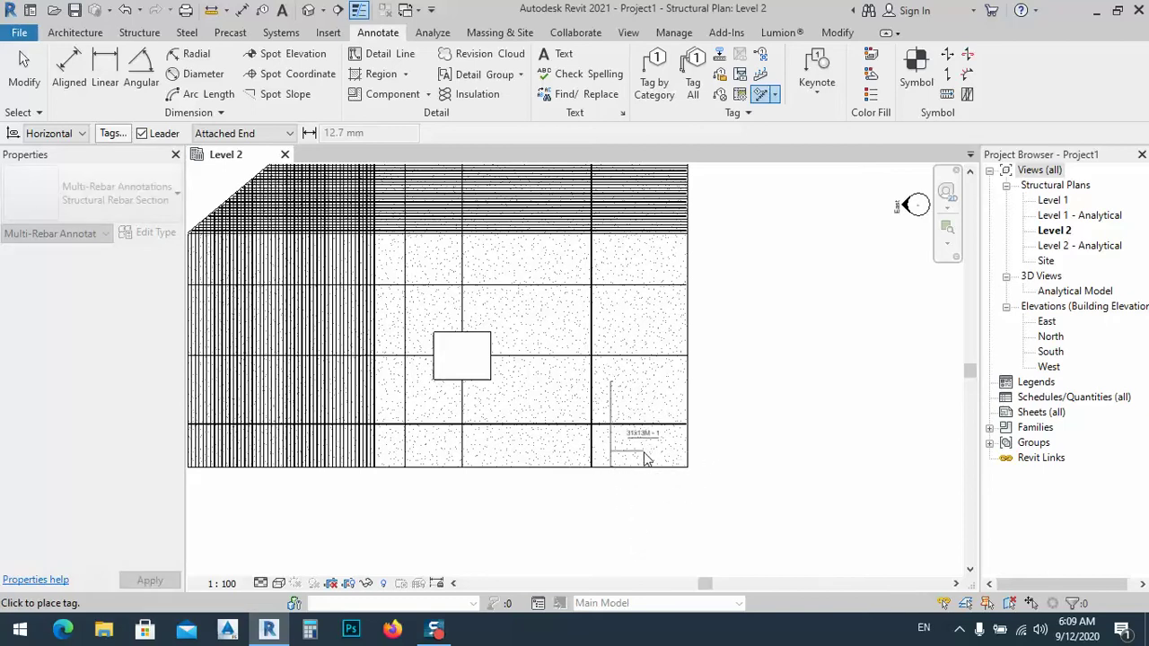
{"action": "scroll", "coordinate": [647, 458], "scroll_direction": "up", "scroll_amount": 4}
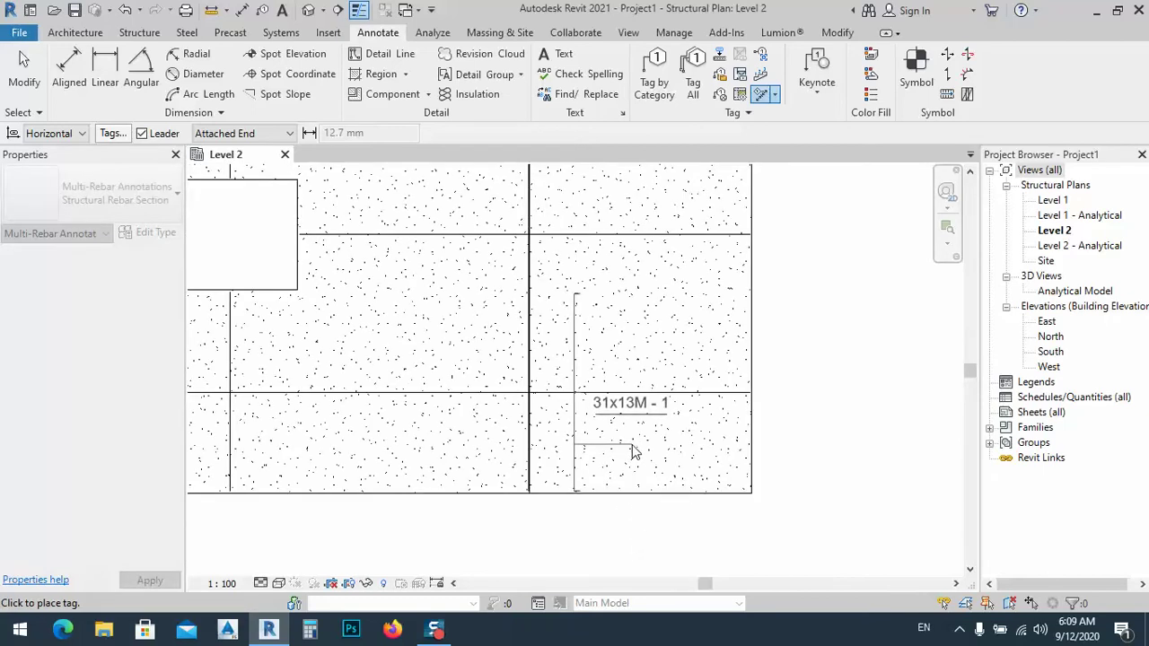
{"action": "right_click", "coordinate": [667, 453]}
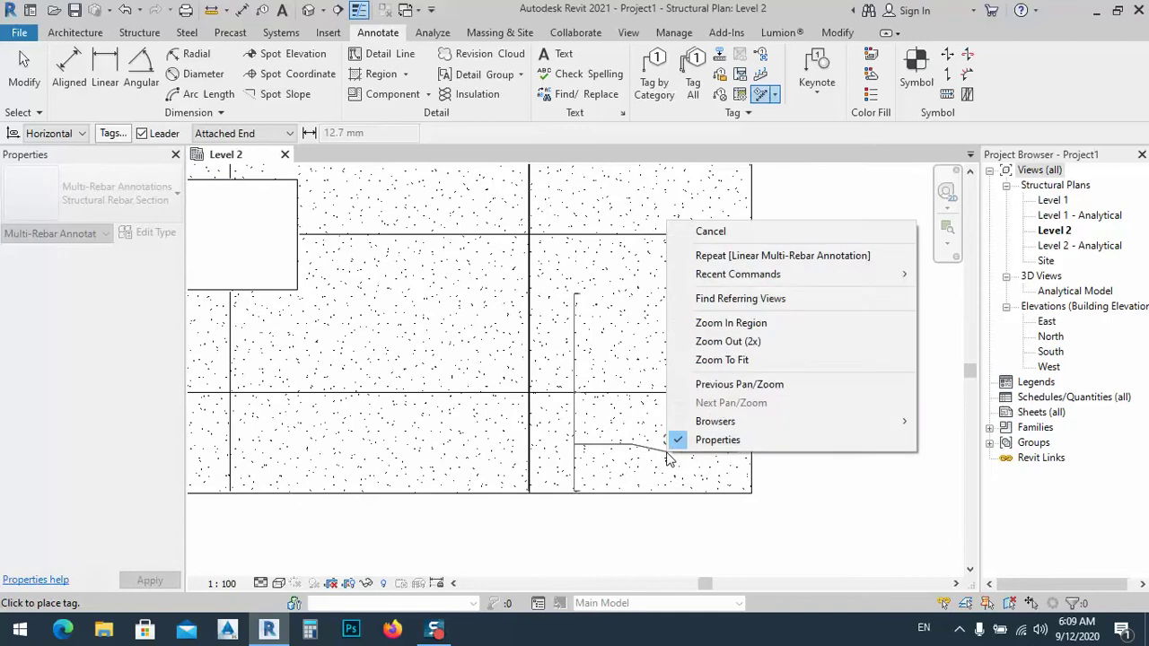
{"action": "left_click", "coordinate": [643, 440]}
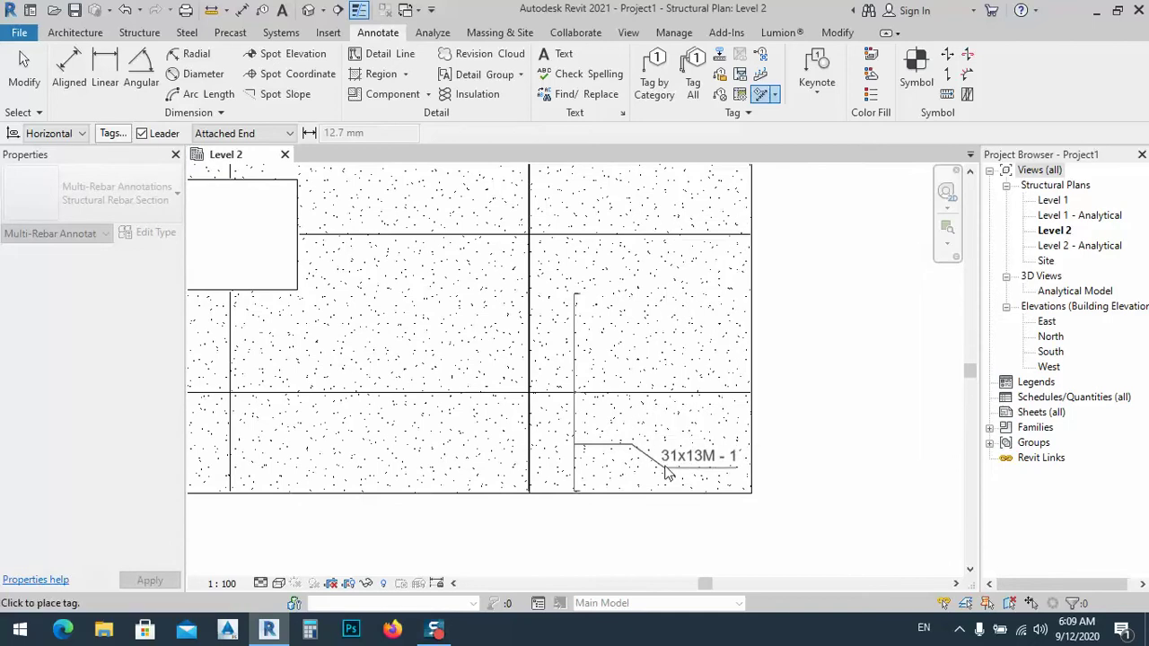
{"action": "right_click", "coordinate": [827, 377]}
{"action": "left_click", "coordinate": [864, 384]}
{"action": "scroll", "coordinate": [596, 299], "scroll_direction": "up", "scroll_amount": 5}
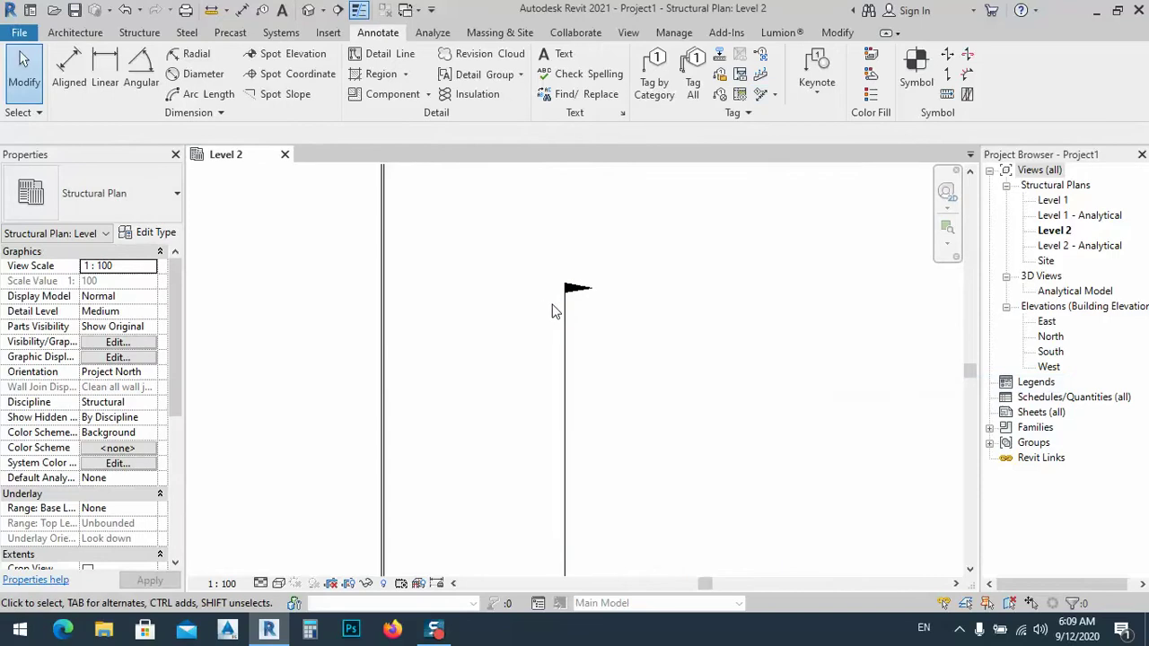
- Drag the 31x13M - 1 annotation left to sit directly below the opening, then reselect it
{"action": "scroll", "coordinate": [584, 303], "scroll_direction": "down", "scroll_amount": 4}
{"action": "scroll", "coordinate": [585, 473], "scroll_direction": "up", "scroll_amount": 2}
{"action": "scroll", "coordinate": [571, 350], "scroll_direction": "down", "scroll_amount": 2}
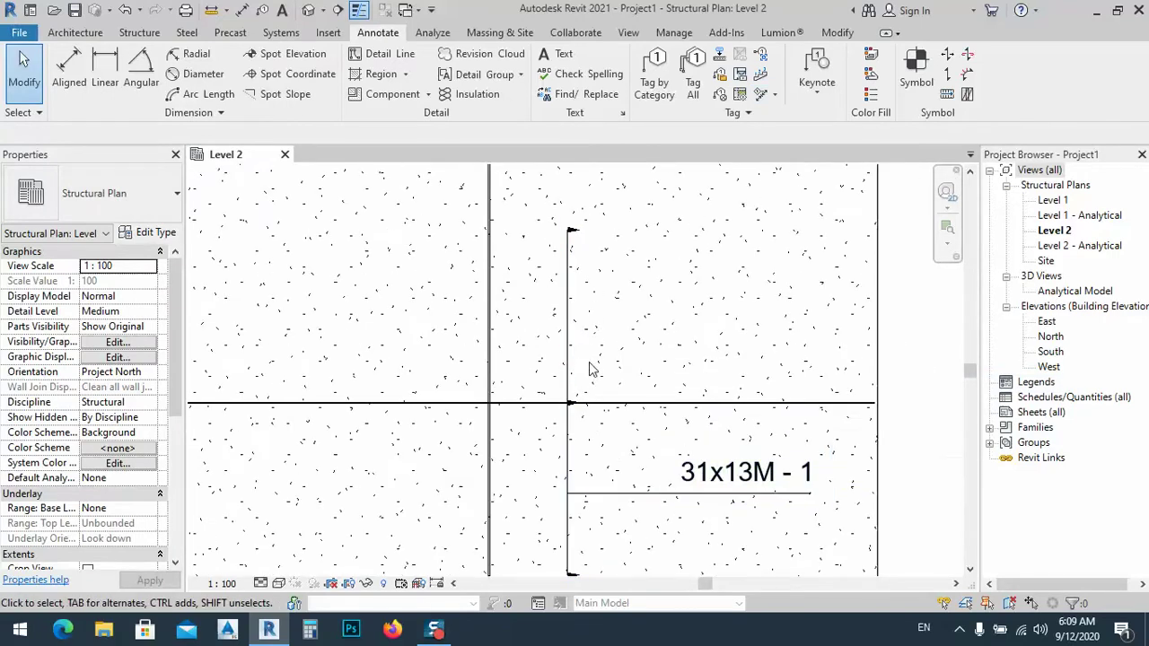
{"action": "scroll", "coordinate": [662, 371], "scroll_direction": "down", "scroll_amount": 2}
{"action": "scroll", "coordinate": [668, 380], "scroll_direction": "down", "scroll_amount": 1}
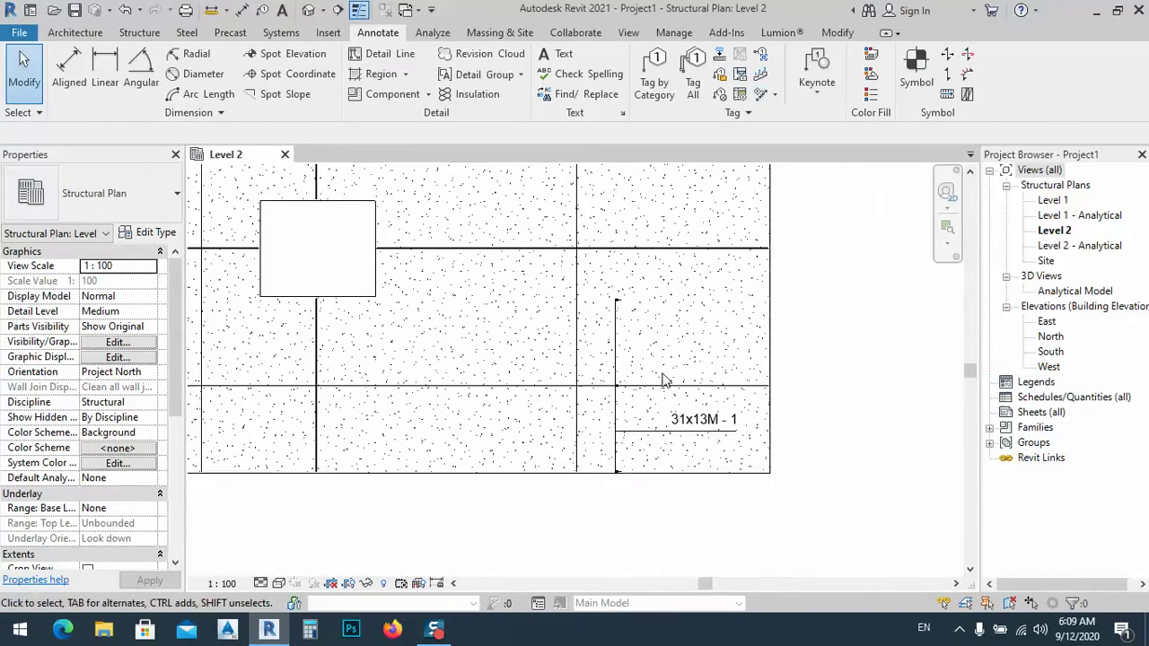
{"action": "left_click", "coordinate": [620, 411]}
{"action": "left_click_drag", "start_coordinate": [616, 403], "coordinate": [360, 399]}
{"action": "left_click", "coordinate": [431, 514]}
{"action": "middle_click_drag", "start_coordinate": [431, 514], "coordinate": [499, 513]}
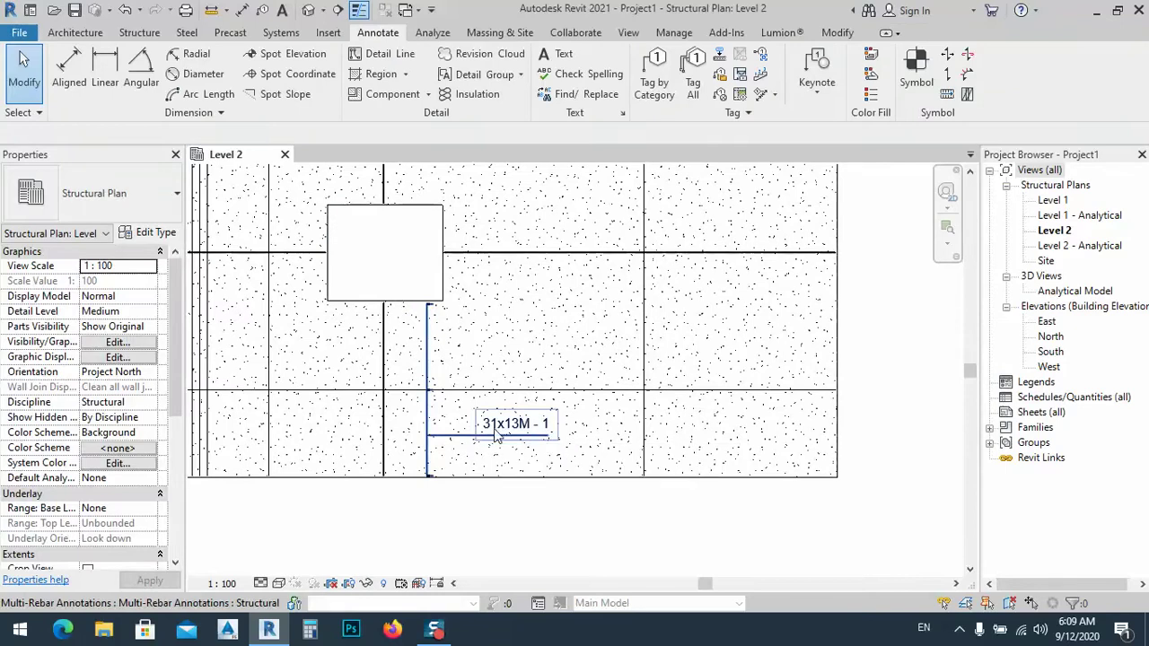
{"action": "scroll", "coordinate": [501, 436], "scroll_direction": "up", "scroll_amount": 2}
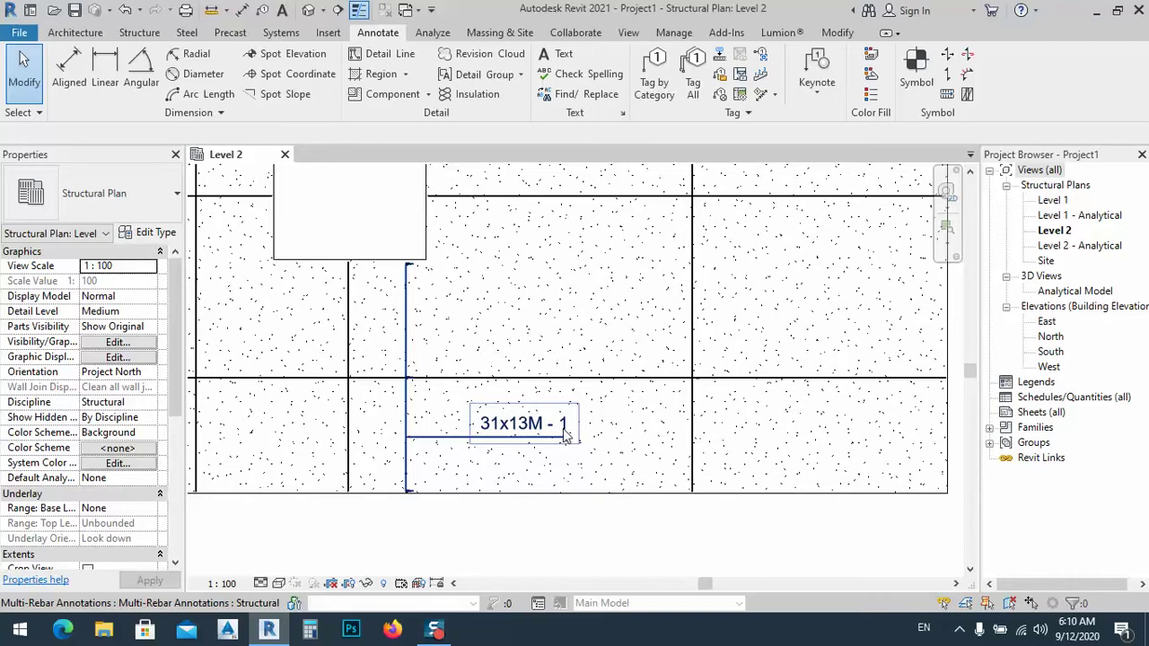
{"action": "left_click", "coordinate": [408, 320]}
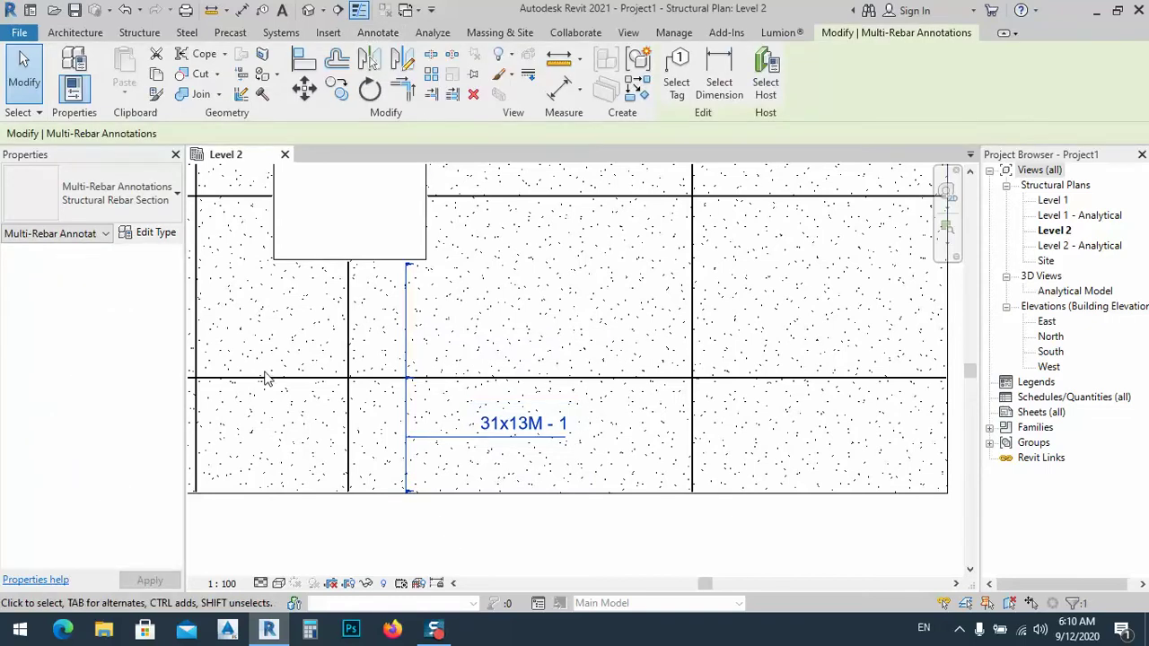
- Change the annotation type's dimension style to Arrow w Centre - 2.5mm Arial and apply it
{"action": "left_click", "coordinate": [145, 233]}
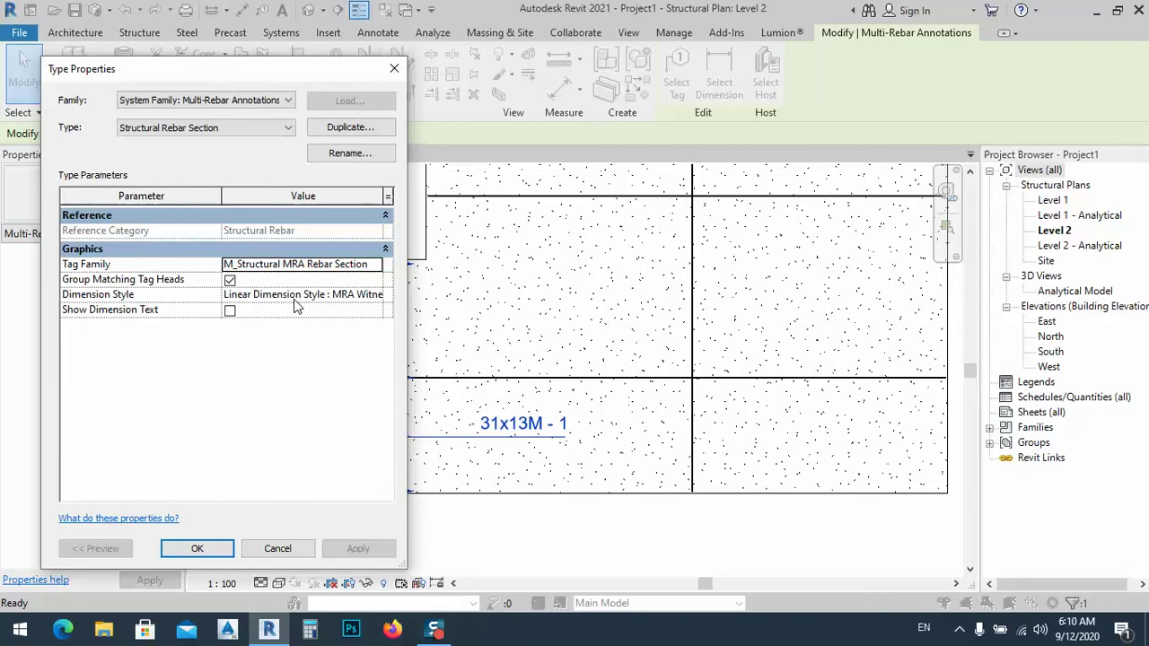
{"action": "left_click", "coordinate": [339, 296]}
{"action": "left_click", "coordinate": [375, 297]}
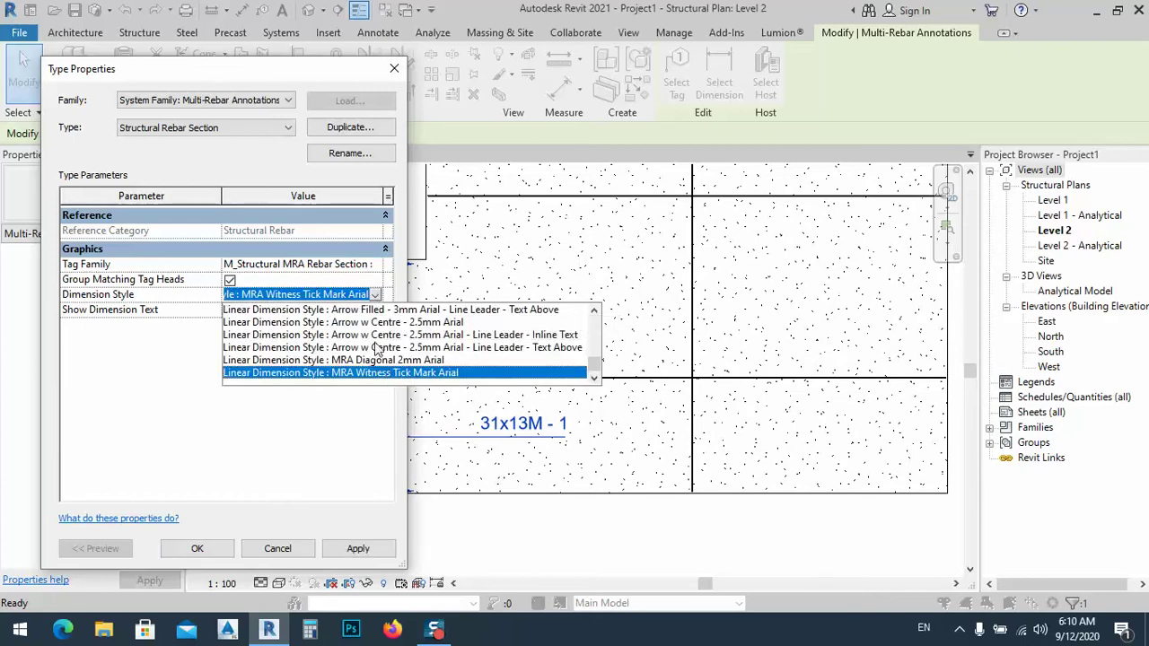
{"action": "left_click", "coordinate": [359, 323]}
{"action": "left_click", "coordinate": [355, 552]}
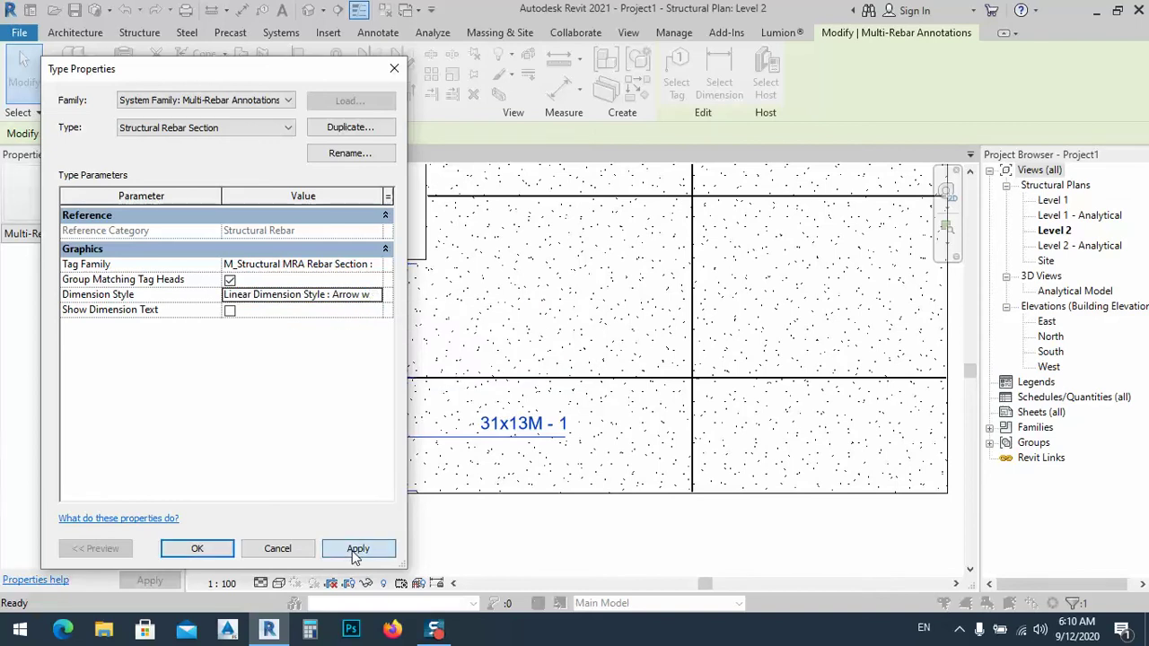
{"action": "left_click_drag", "start_coordinate": [250, 61], "coordinate": [798, 63]}
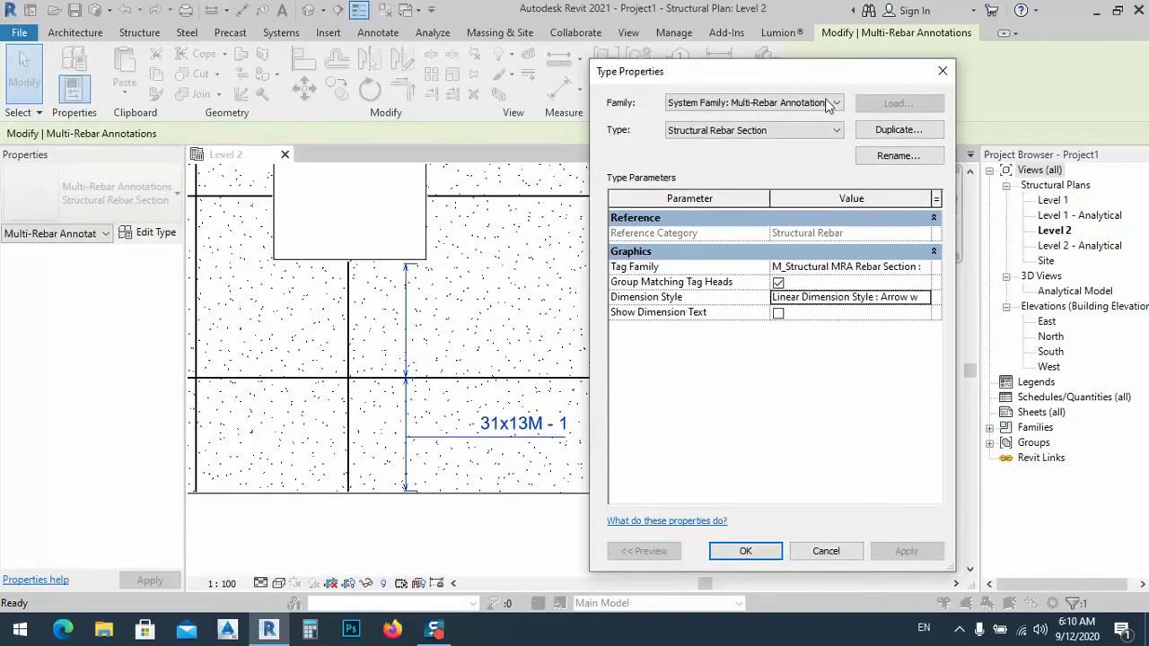
{"action": "left_click_drag", "start_coordinate": [812, 77], "coordinate": [692, 52]}
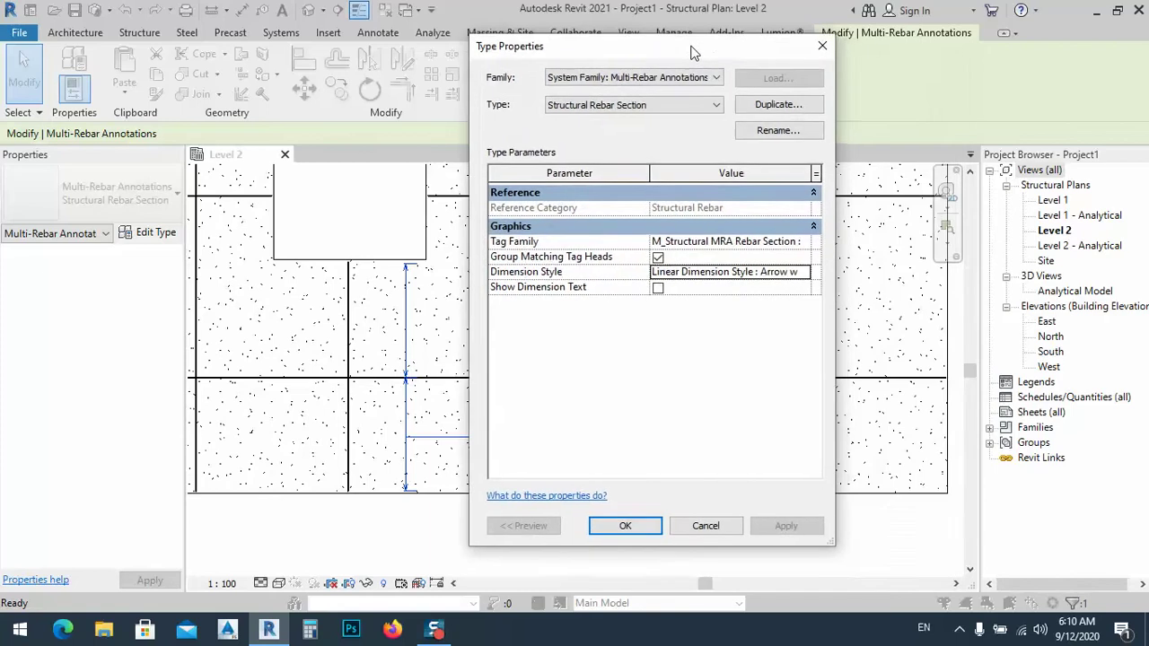
{"action": "left_click", "coordinate": [705, 528]}
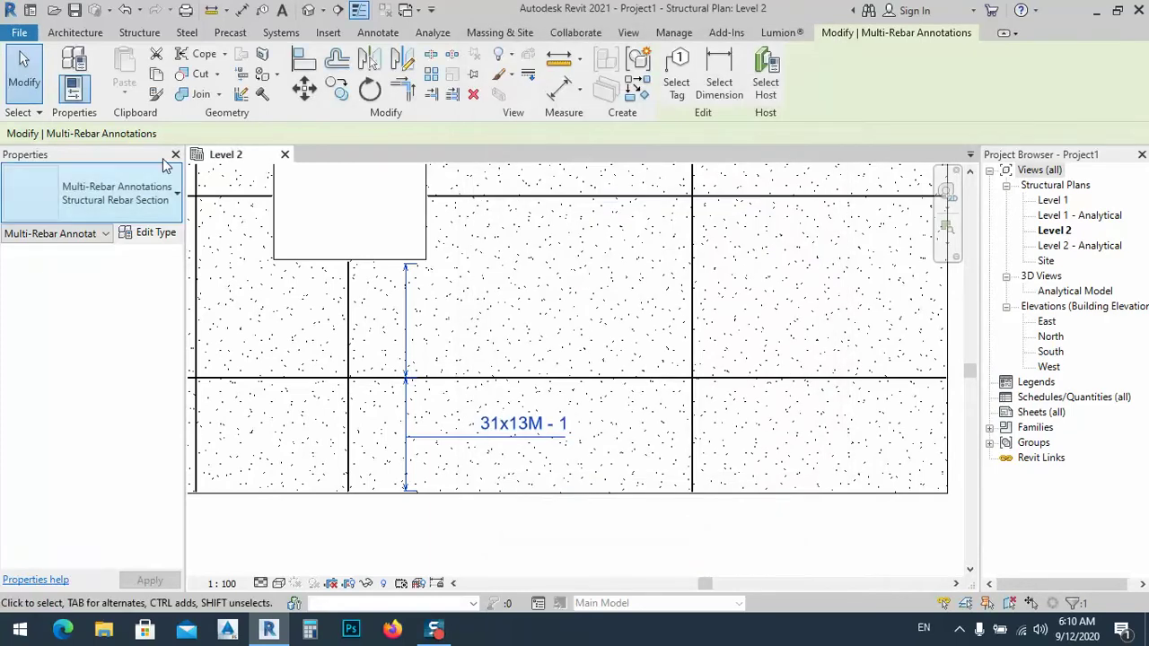
{"action": "left_click", "coordinate": [378, 34]}
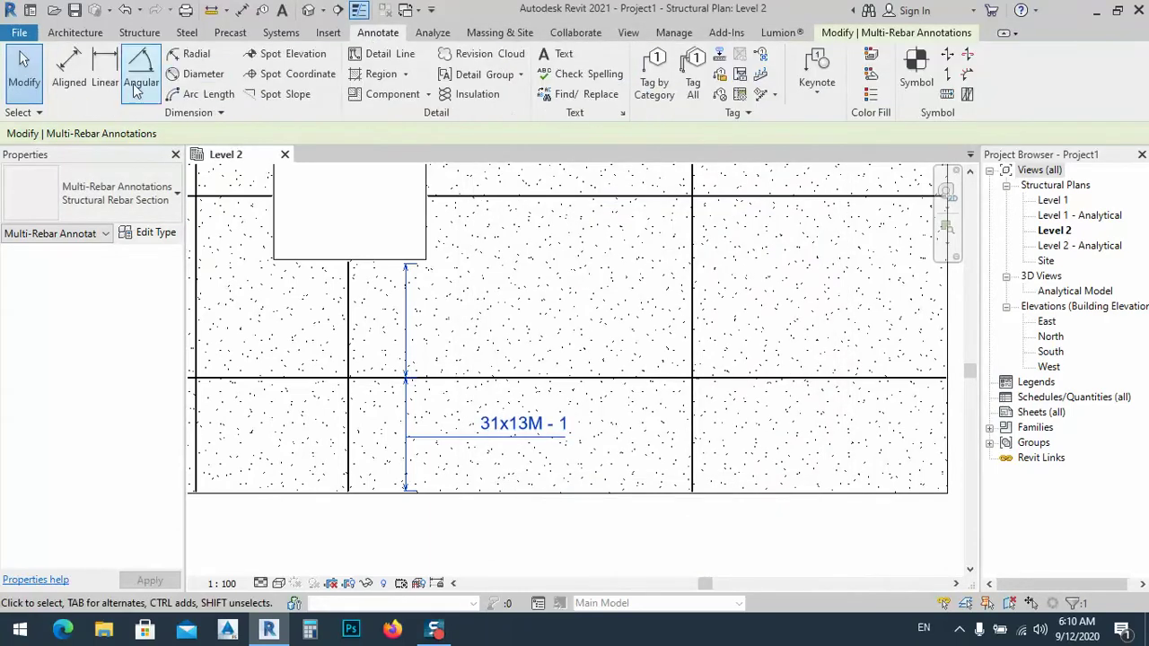
{"action": "left_click", "coordinate": [209, 113]}
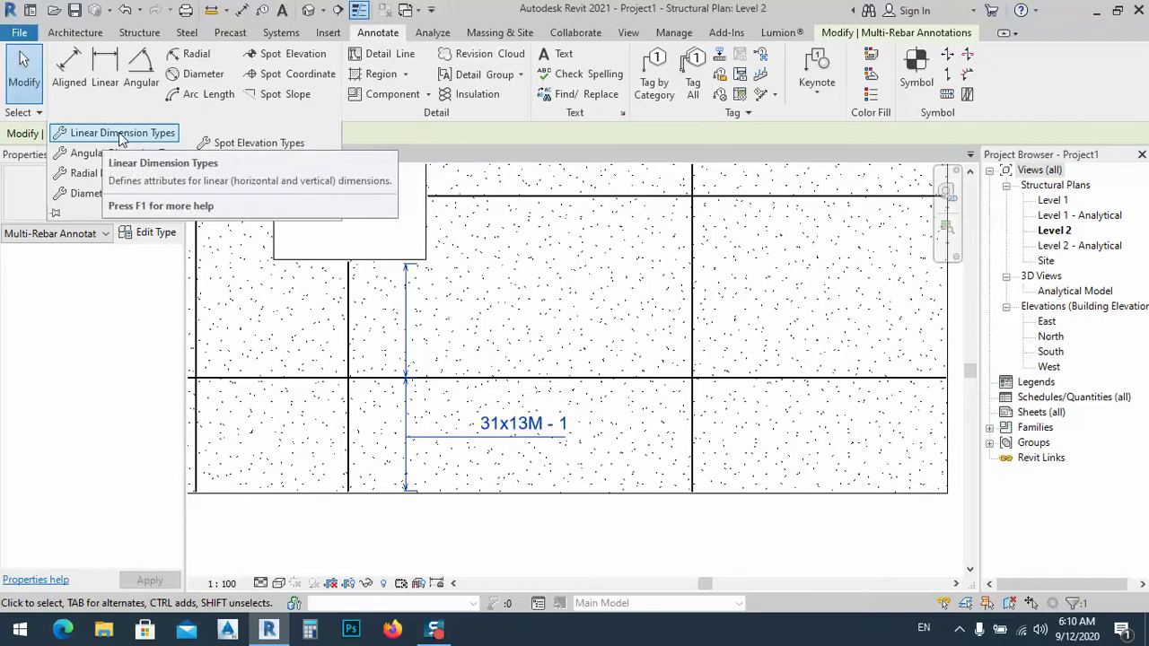
{"action": "left_click", "coordinate": [121, 134]}
{"action": "left_click_drag", "start_coordinate": [673, 46], "coordinate": [487, 51]}
{"action": "left_click", "coordinate": [443, 106]}
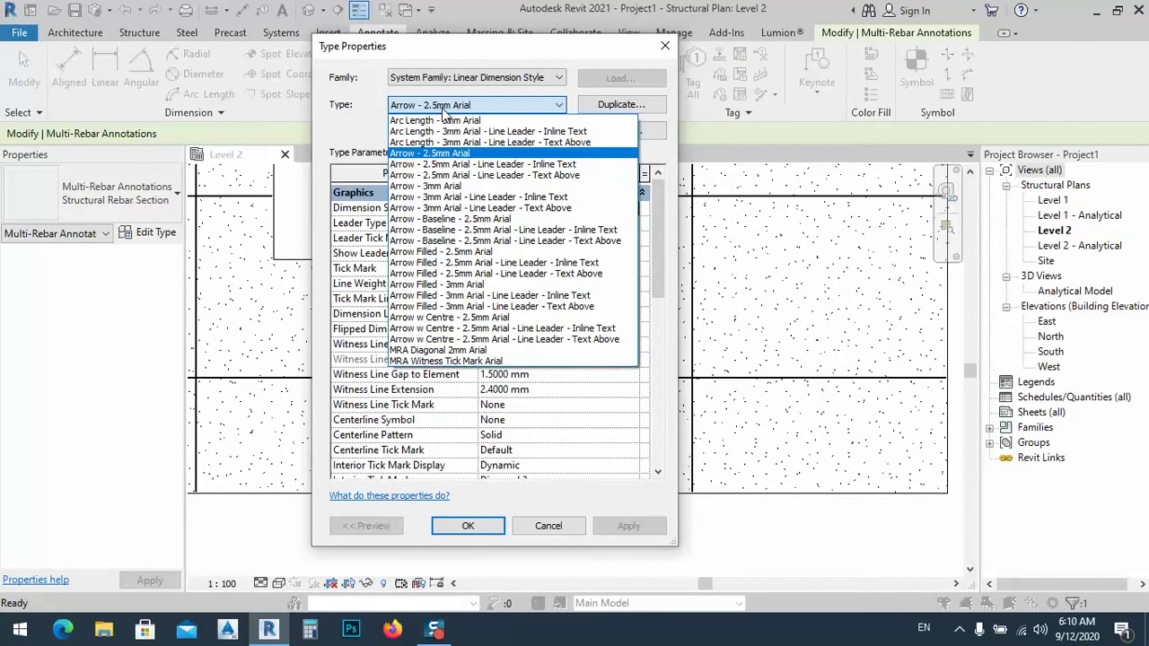
{"action": "left_click", "coordinate": [442, 320]}
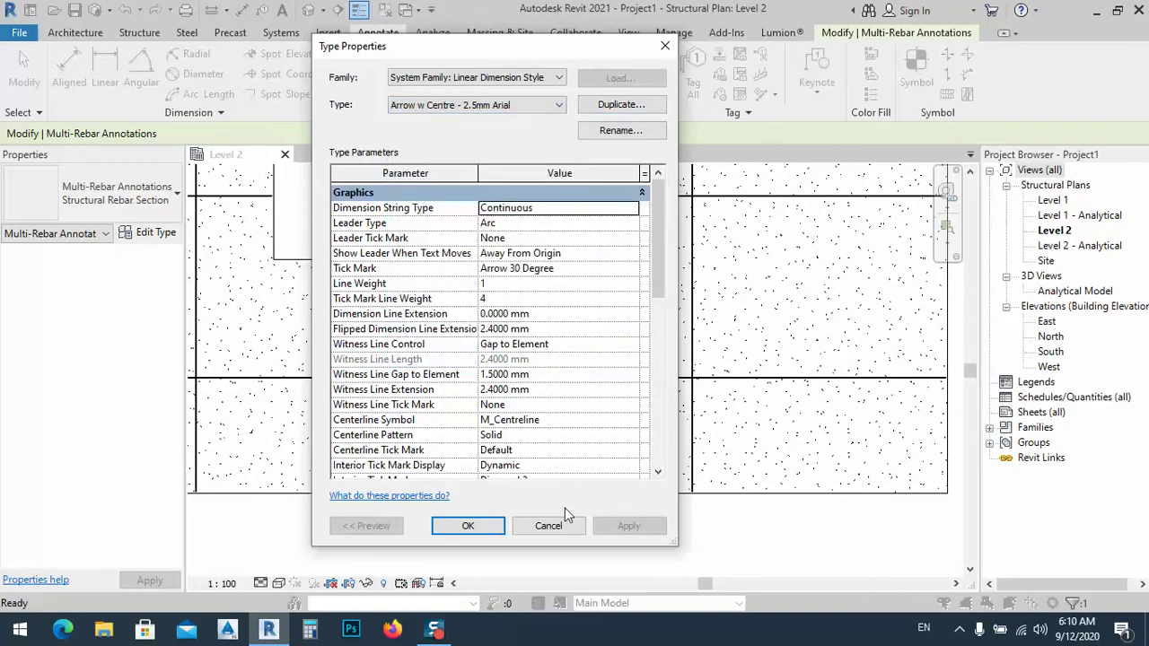
{"action": "left_click", "coordinate": [468, 526]}
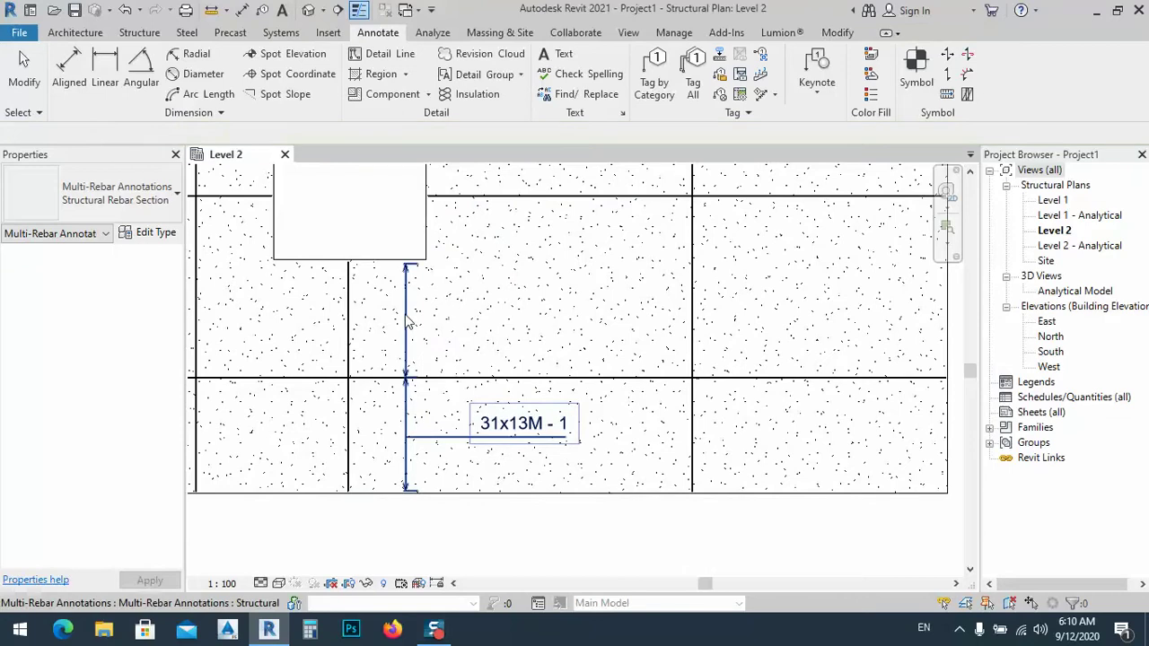
{"action": "left_click", "coordinate": [406, 308]}
{"action": "left_click", "coordinate": [153, 232]}
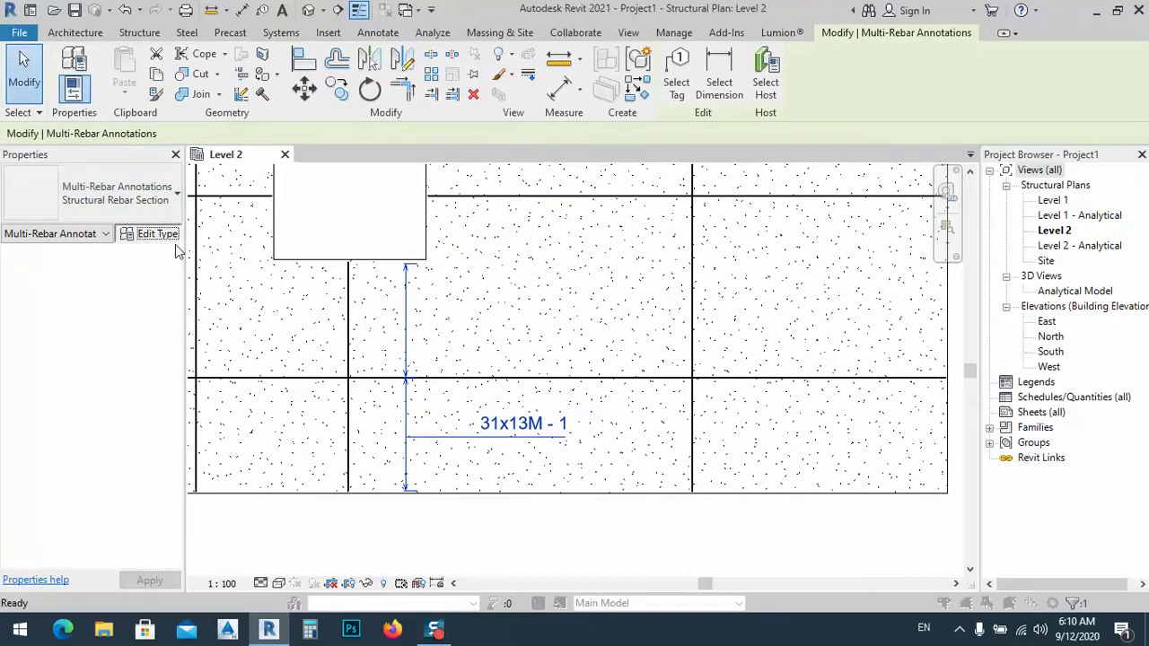
{"action": "left_click", "coordinate": [636, 273]}
{"action": "left_click", "coordinate": [646, 272]}
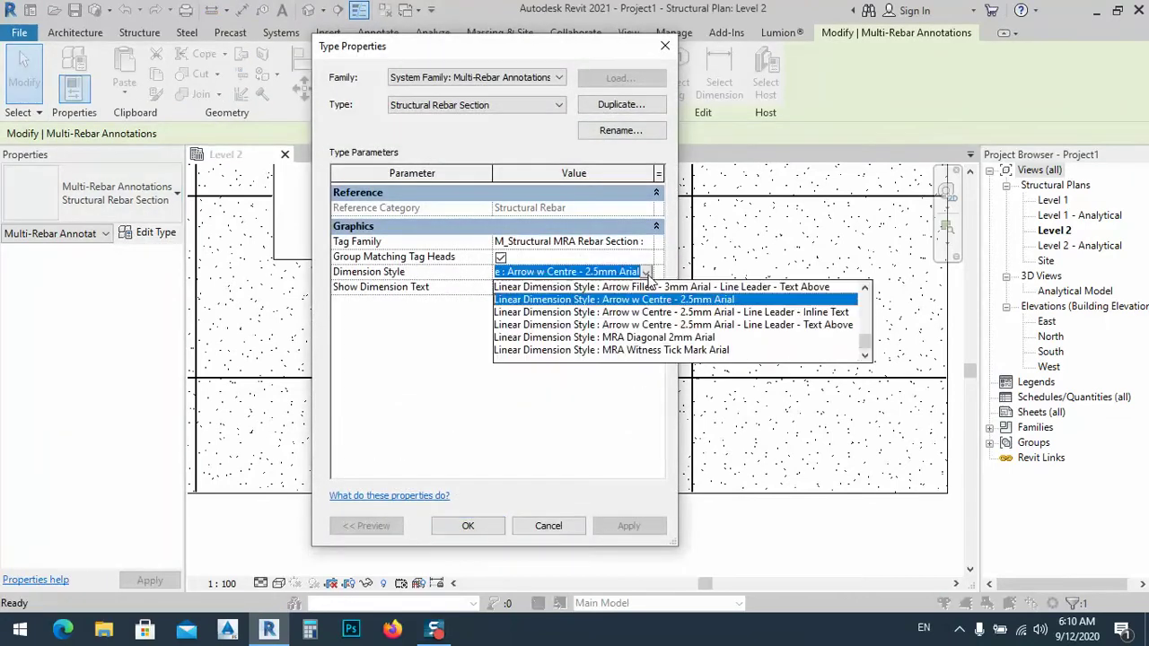
{"action": "left_click_drag", "start_coordinate": [867, 346], "coordinate": [864, 299]}
{"action": "left_click", "coordinate": [866, 356]}
{"action": "left_click", "coordinate": [866, 356]}
{"action": "left_click", "coordinate": [867, 357]}
{"action": "left_click", "coordinate": [867, 357]}
{"action": "left_click", "coordinate": [866, 356]}
{"action": "left_click", "coordinate": [867, 357]}
{"action": "left_click", "coordinate": [866, 356]}
{"action": "left_click", "coordinate": [867, 356]}
{"action": "left_click", "coordinate": [866, 357]}
{"action": "left_click", "coordinate": [866, 356]}
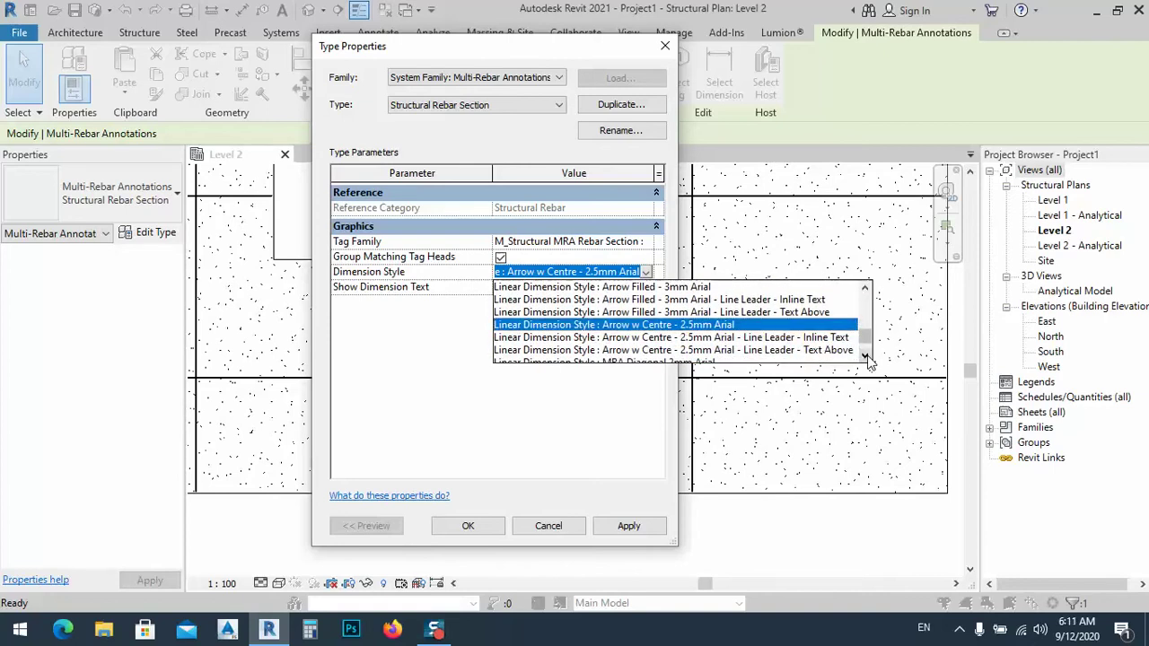
{"action": "left_click", "coordinate": [797, 343]}
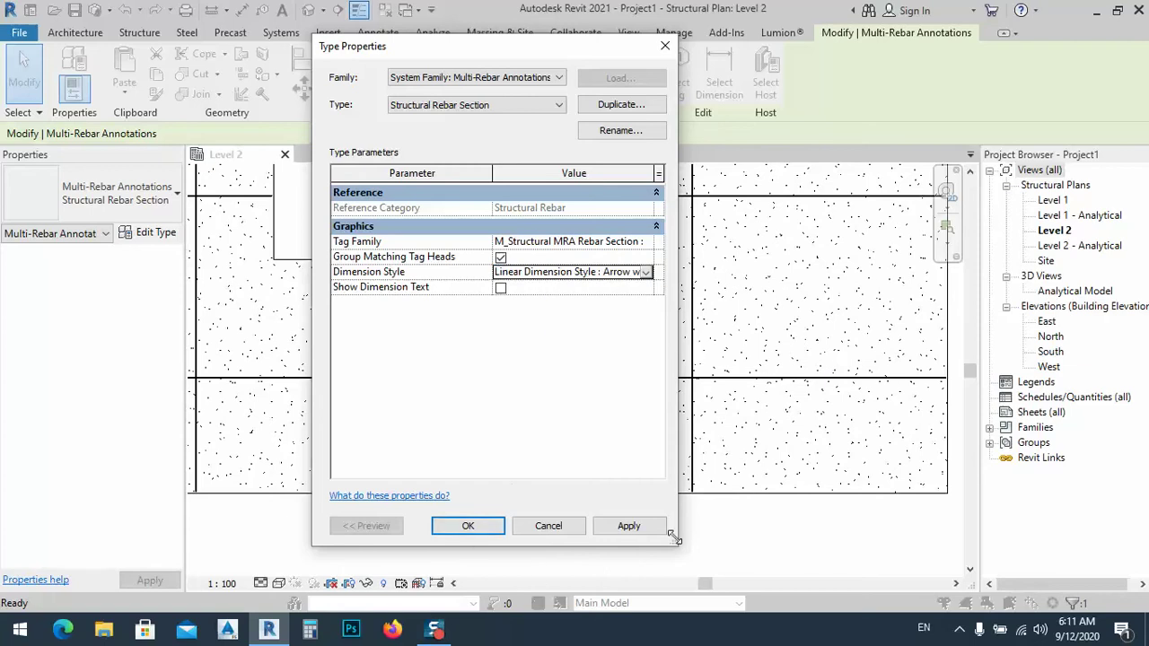
{"action": "left_click", "coordinate": [629, 526]}
{"action": "left_click", "coordinate": [466, 526]}
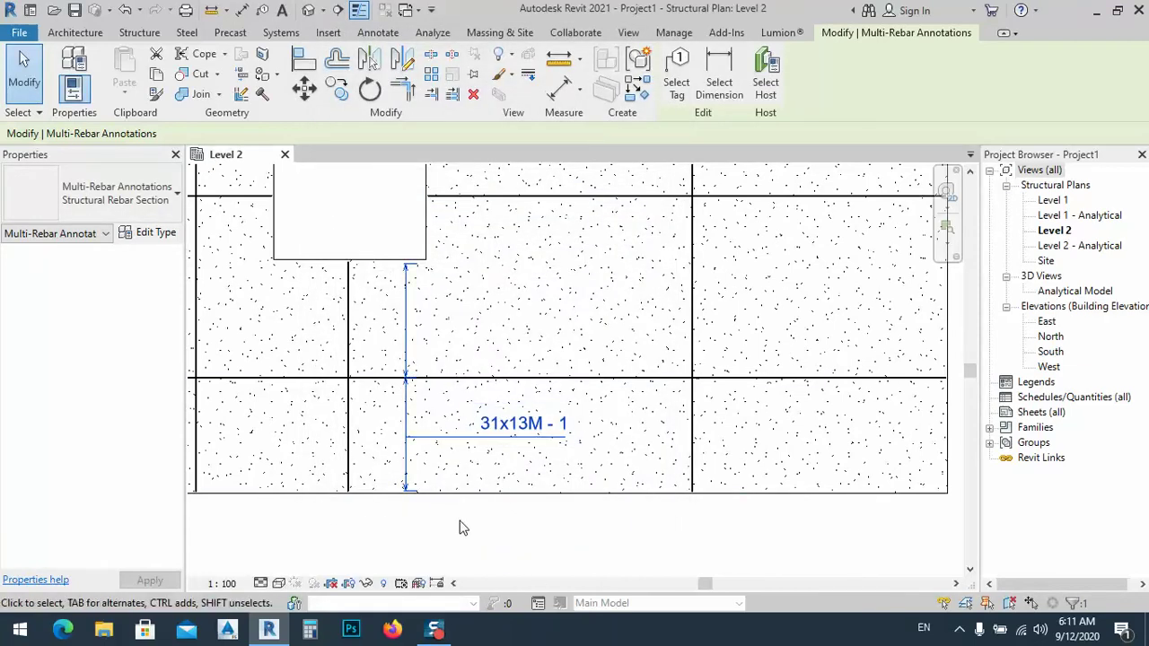
- Open the Linear Dimension Types settings from the Annotate tab
{"action": "middle_click_drag", "start_coordinate": [415, 523], "coordinate": [428, 530]}
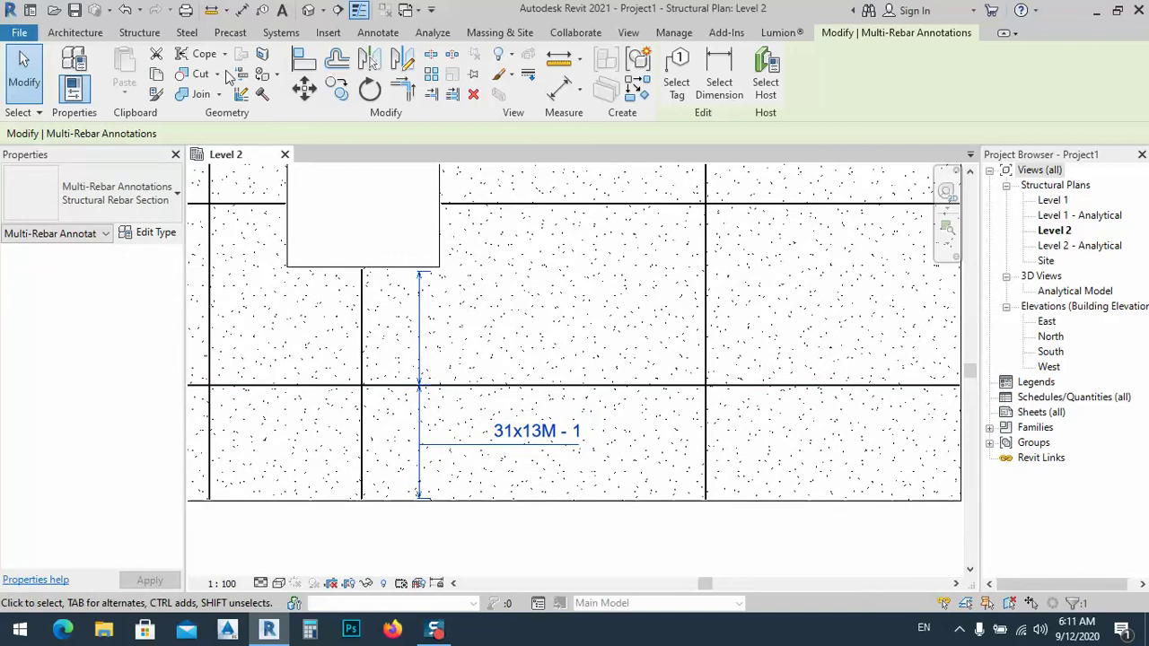
{"action": "left_click", "coordinate": [370, 33]}
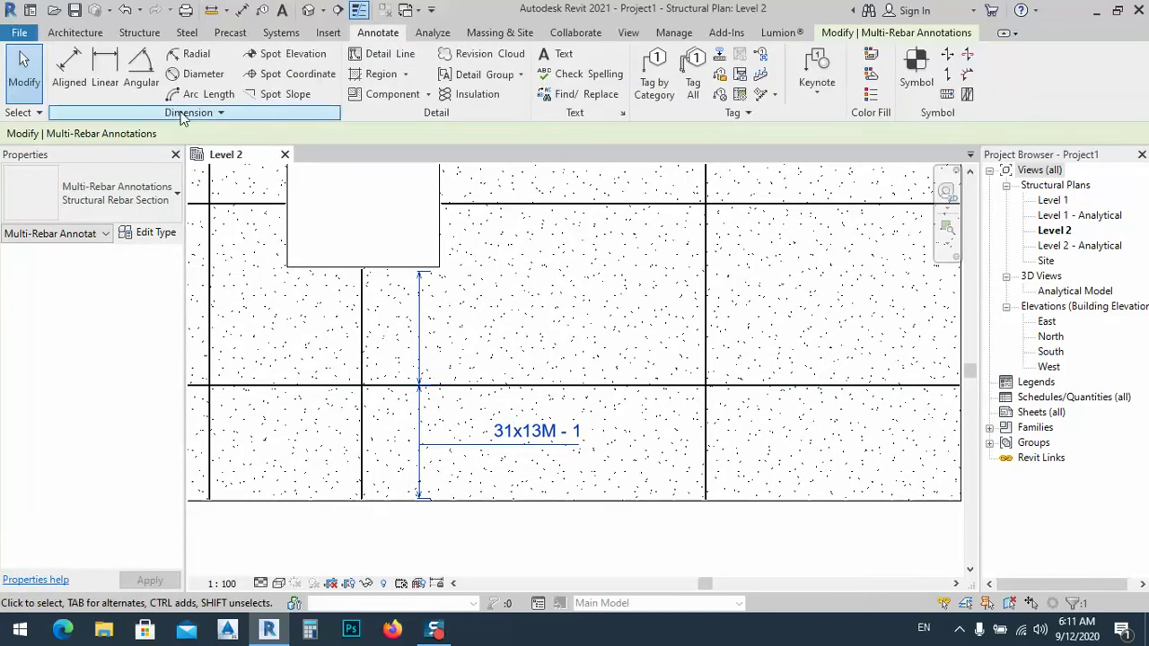
{"action": "left_click", "coordinate": [187, 113]}
{"action": "left_click", "coordinate": [135, 133]}
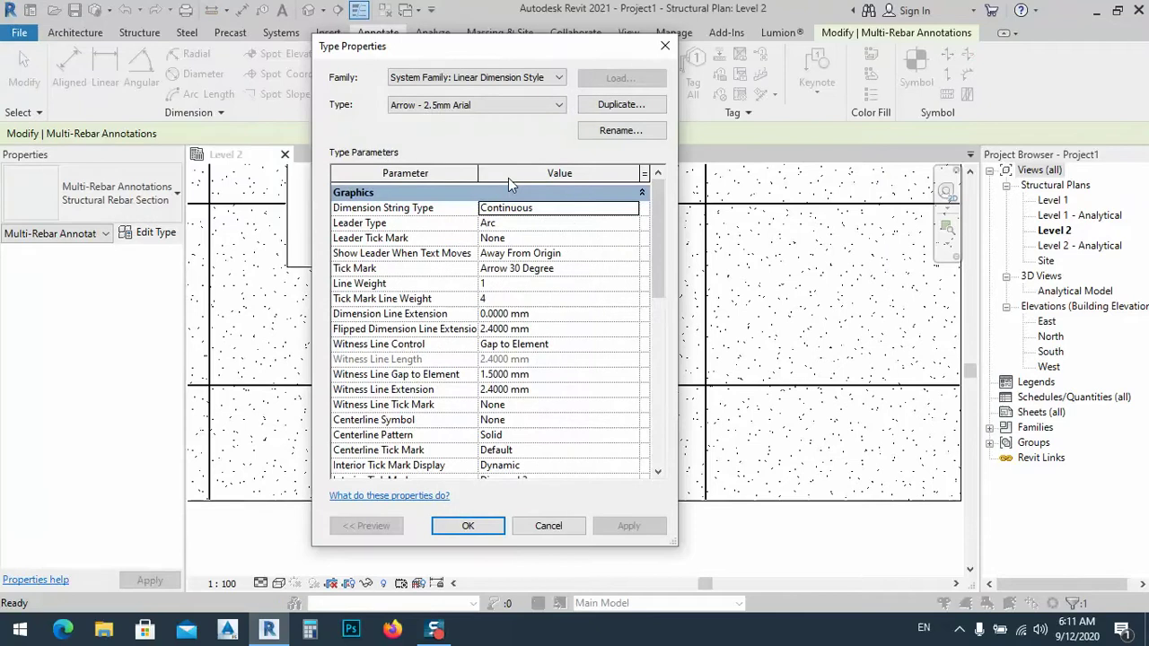
{"action": "left_click_drag", "start_coordinate": [486, 47], "coordinate": [324, 34]}
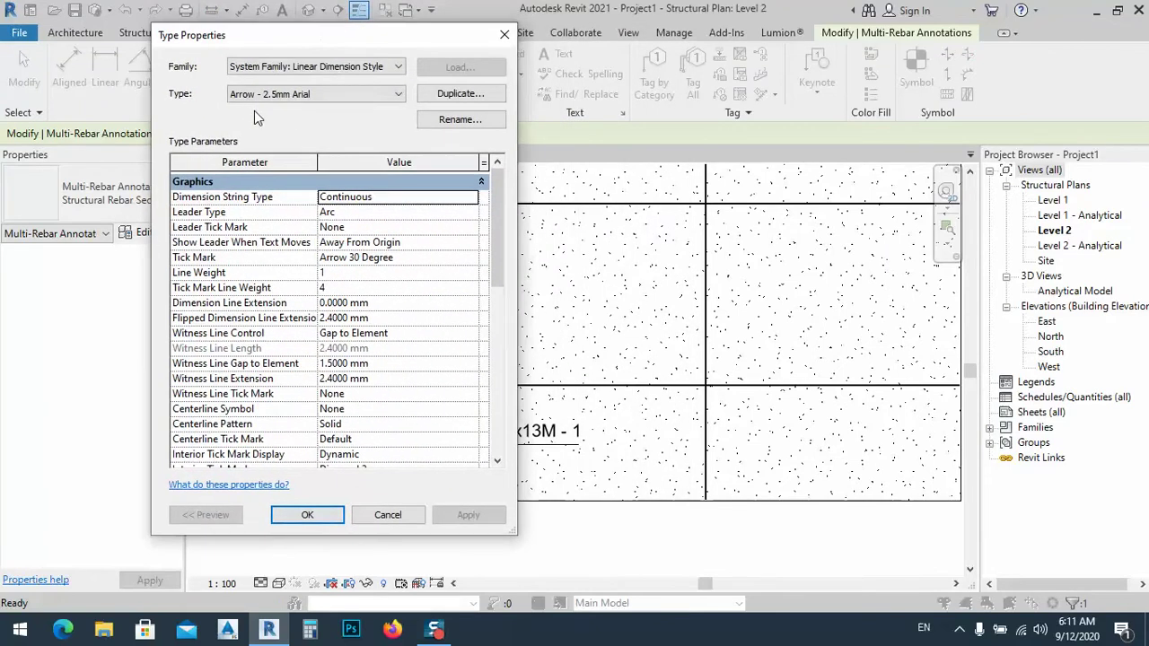
- Duplicate Arrow - 2.5mm Arial as a new style named 'EP- slab reinforcement'
{"action": "left_click", "coordinate": [459, 93]}
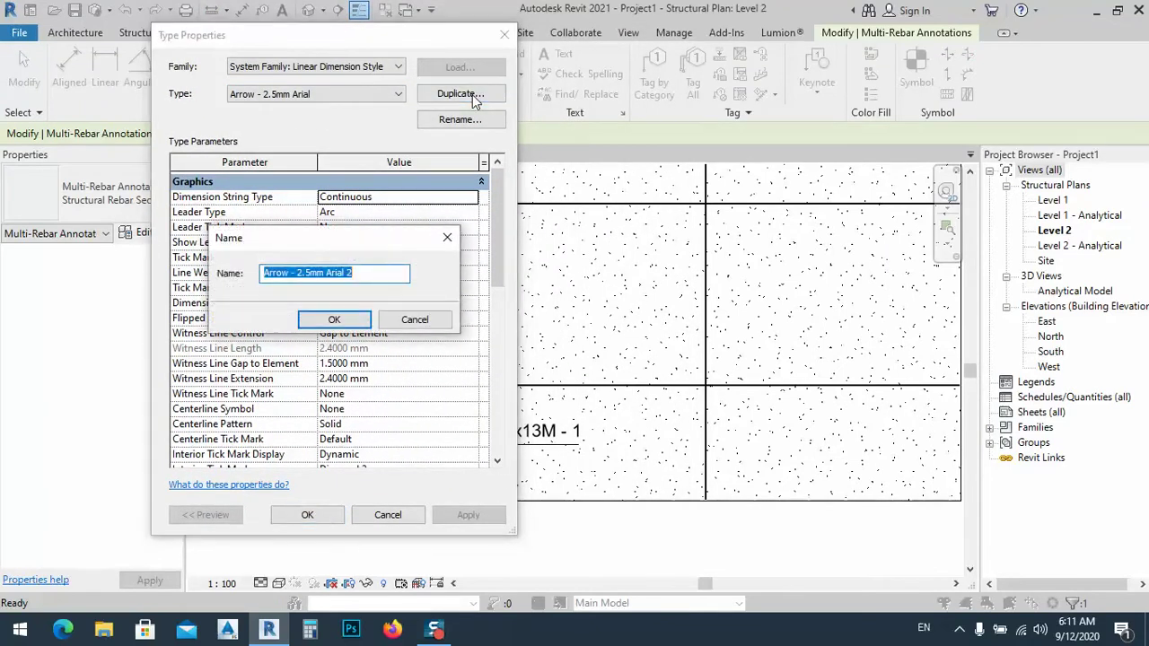
{"action": "type", "text": "ep"}
{"action": "key", "text": "BackSpace"}
{"action": "key", "text": "BackSpace"}
{"action": "type", "text": "EP- slab reinforcement"}
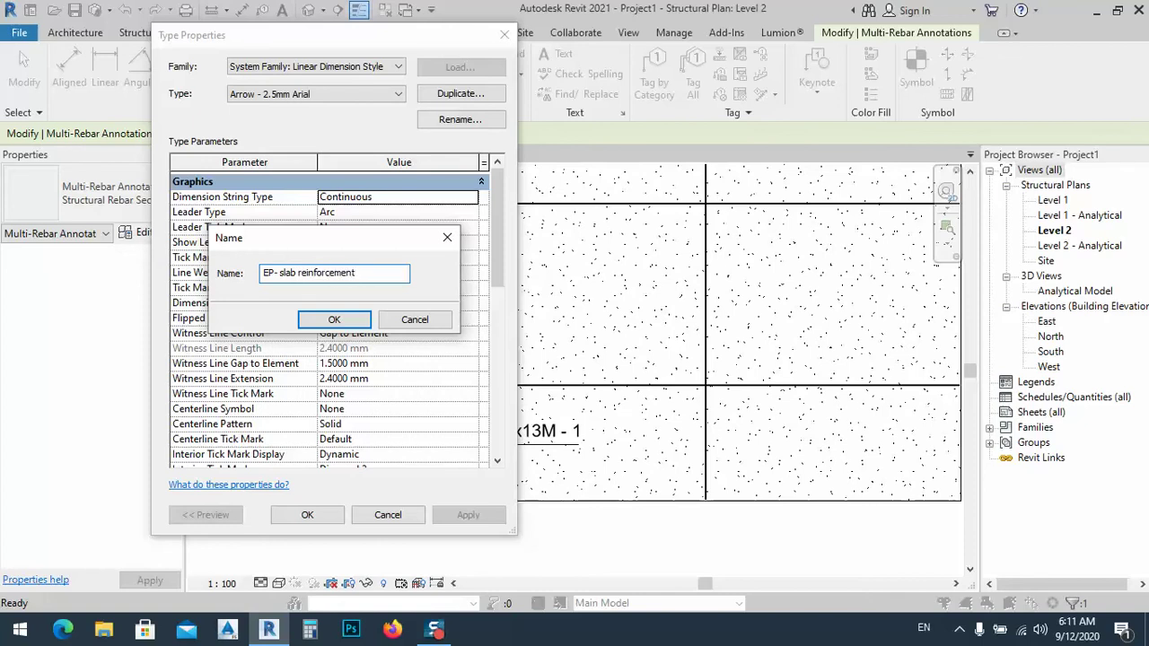
{"action": "left_click", "coordinate": [364, 319]}
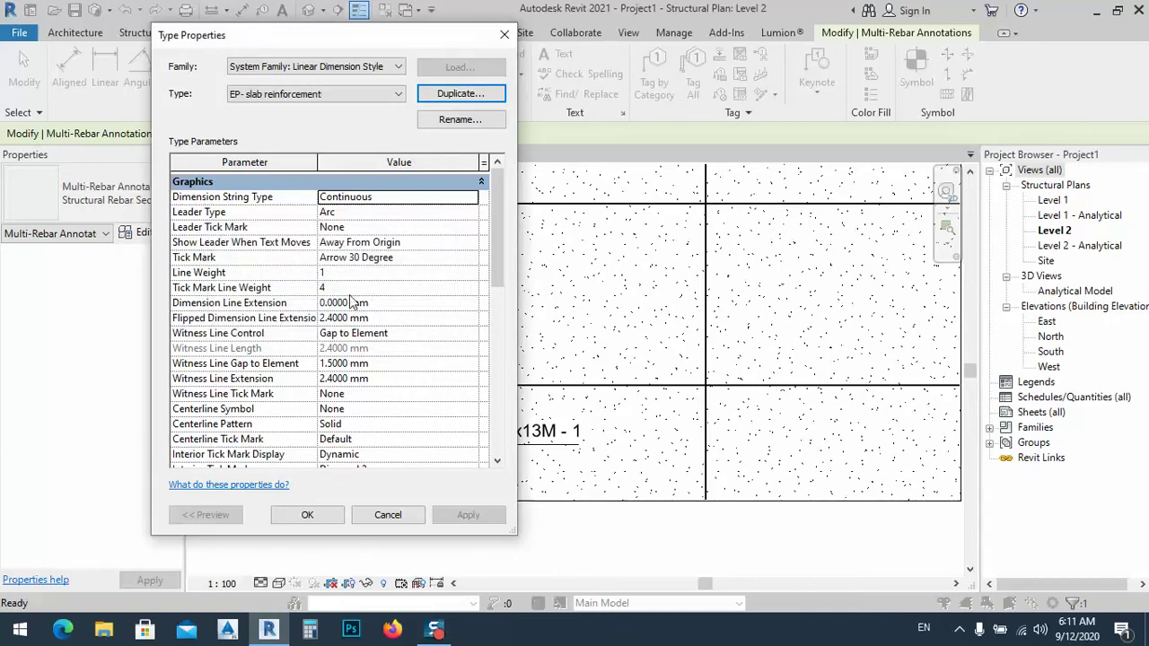
- Keep Arrow 30 Degree tick marks and set the witness line extension to 1 mm
{"action": "left_click_drag", "start_coordinate": [290, 38], "coordinate": [693, 69]}
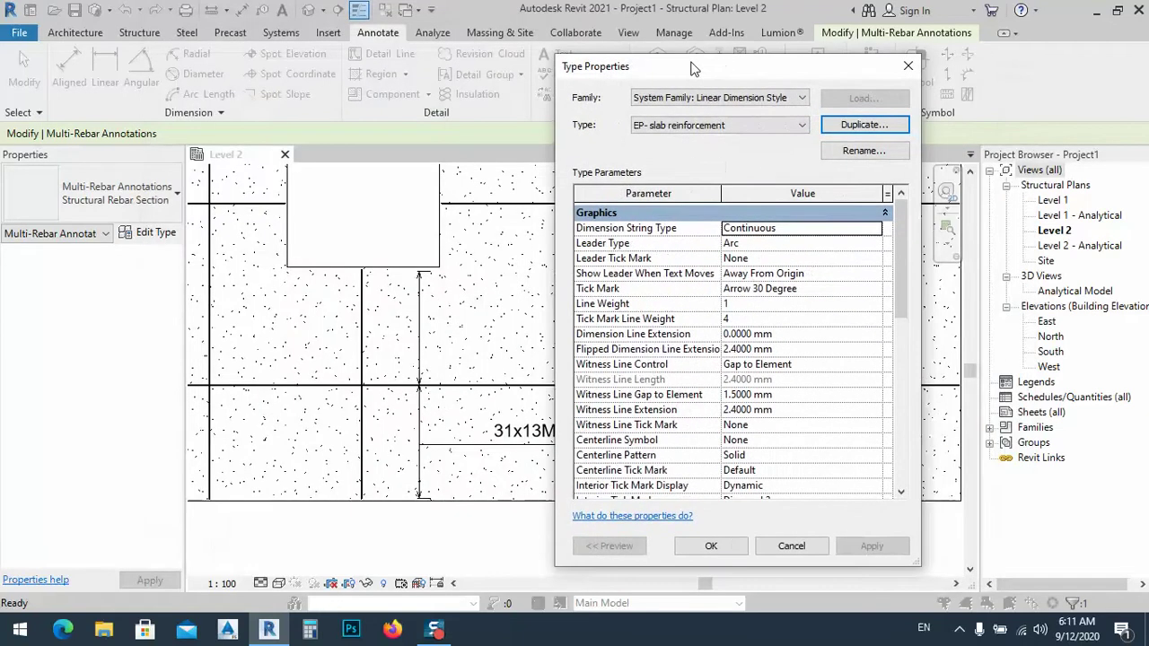
{"action": "left_click", "coordinate": [809, 294]}
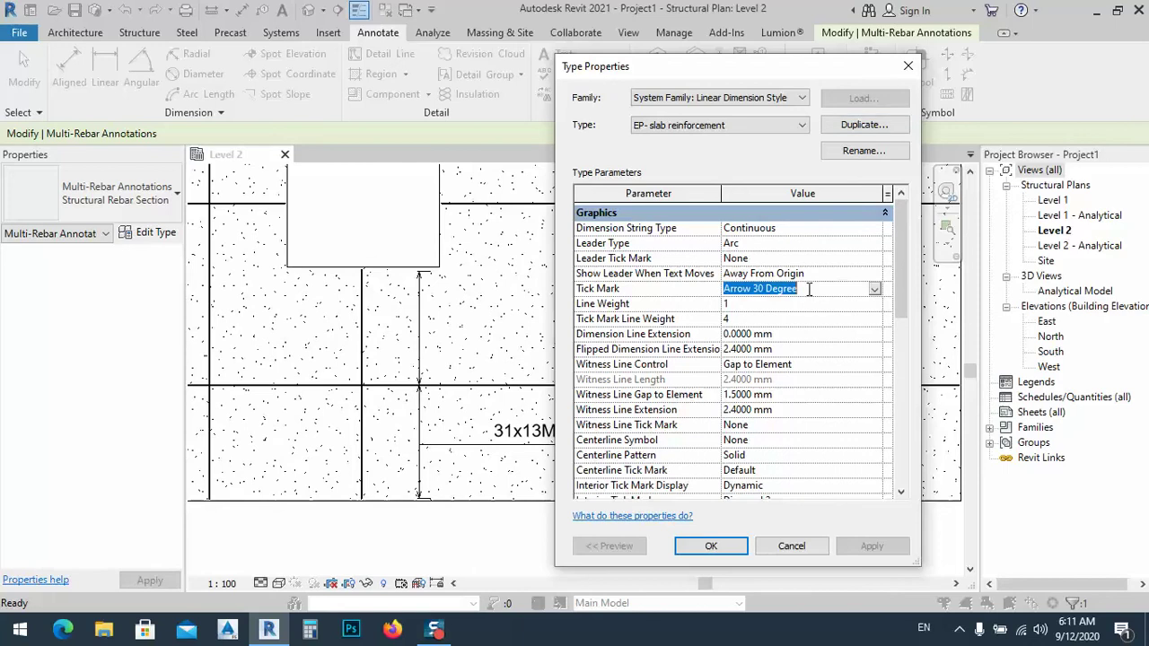
{"action": "left_click", "coordinate": [873, 291]}
{"action": "left_click", "coordinate": [876, 294]}
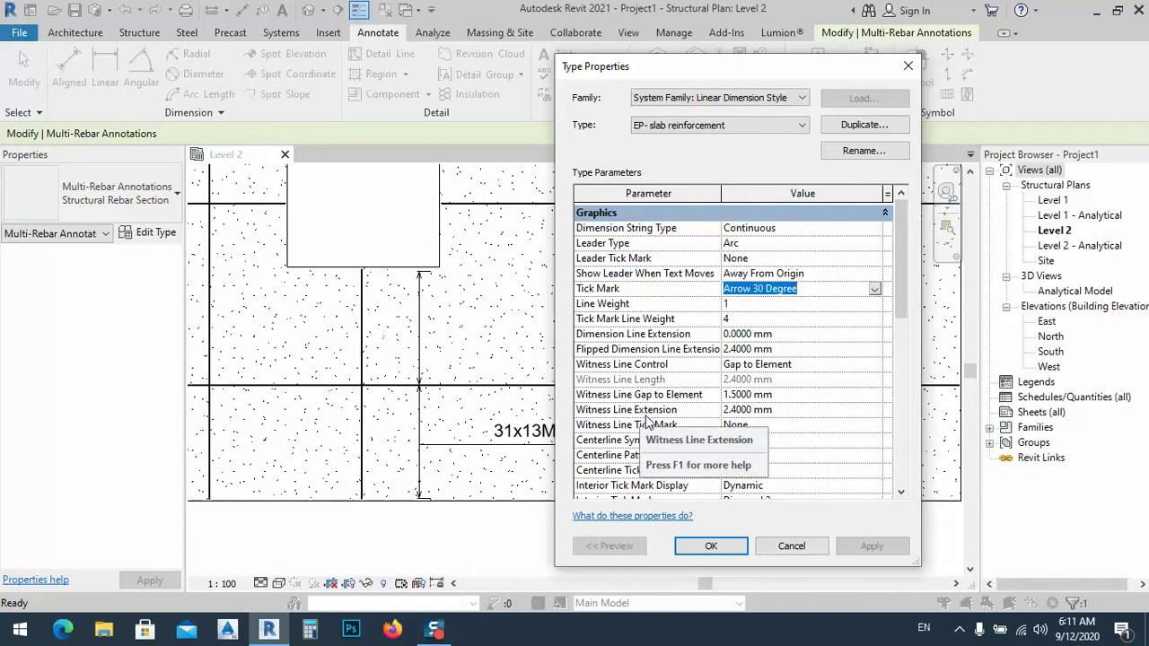
{"action": "left_click", "coordinate": [748, 415]}
{"action": "double_click", "coordinate": [752, 411]}
{"action": "type", "text": "1"}
{"action": "key", "text": "Return"}
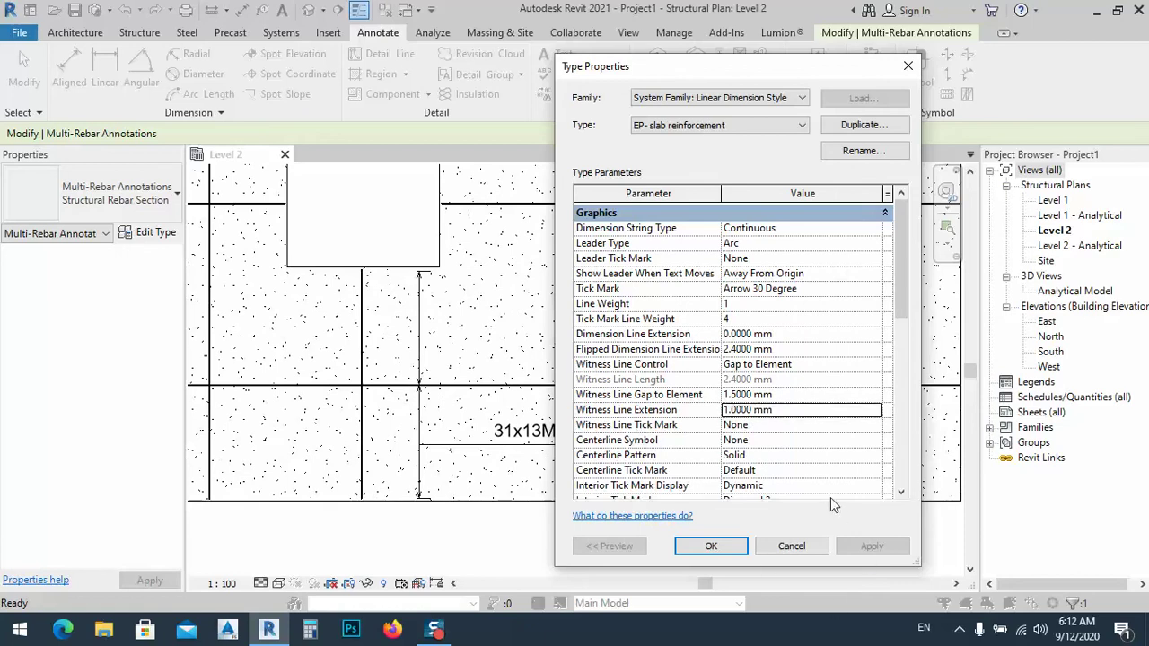
- Set interior tick marks to Open Dot 2mm, displayed always
{"action": "scroll", "coordinate": [766, 490], "scroll_direction": "down", "scroll_amount": 1}
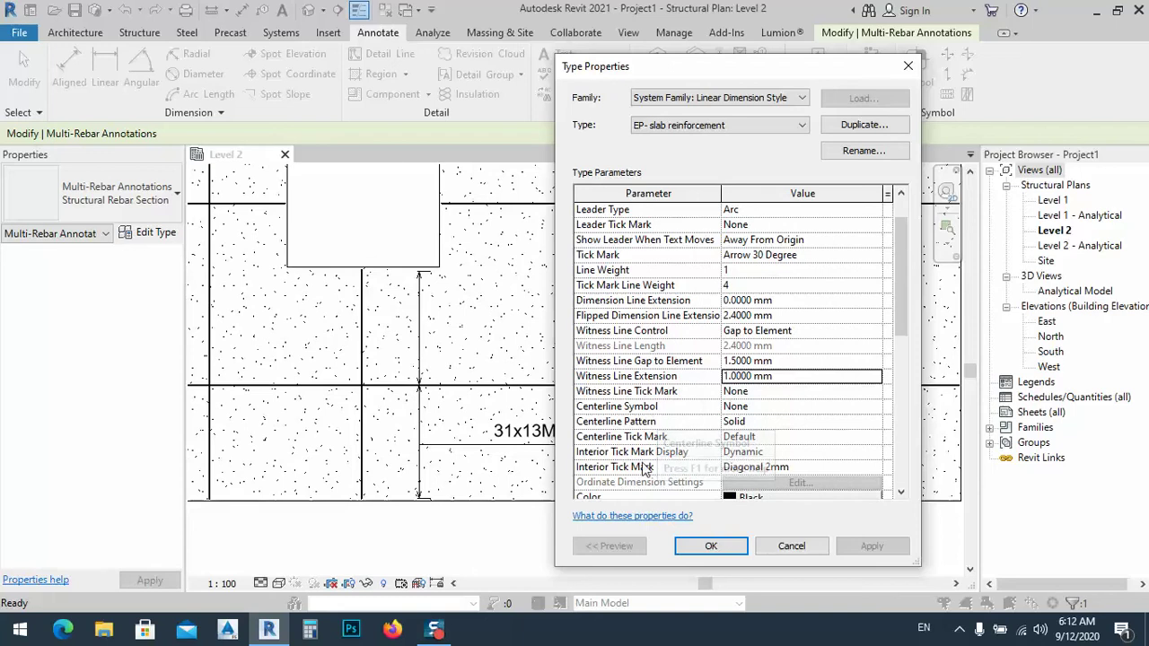
{"action": "left_click", "coordinate": [783, 452]}
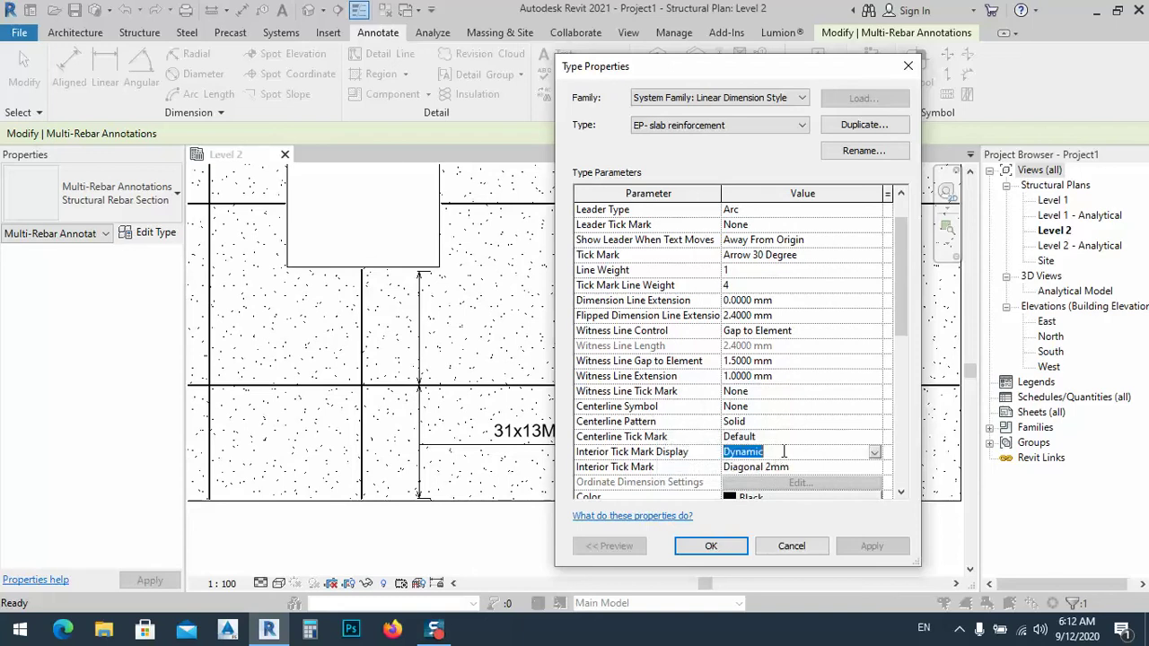
{"action": "left_click", "coordinate": [874, 471]}
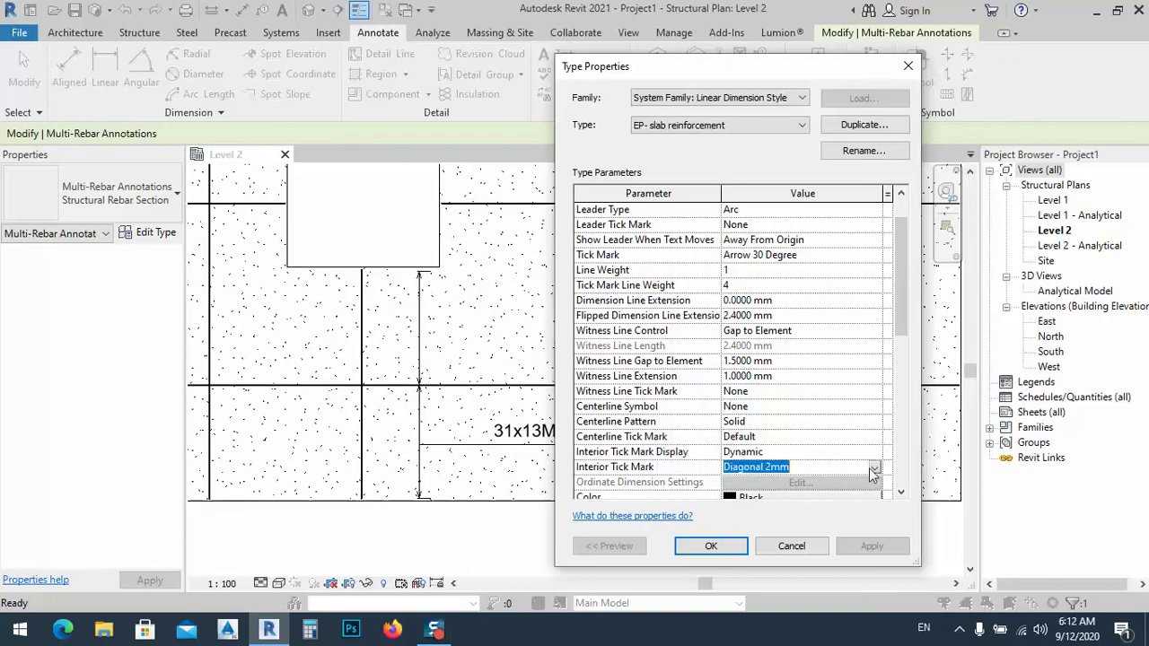
{"action": "left_click", "coordinate": [874, 469]}
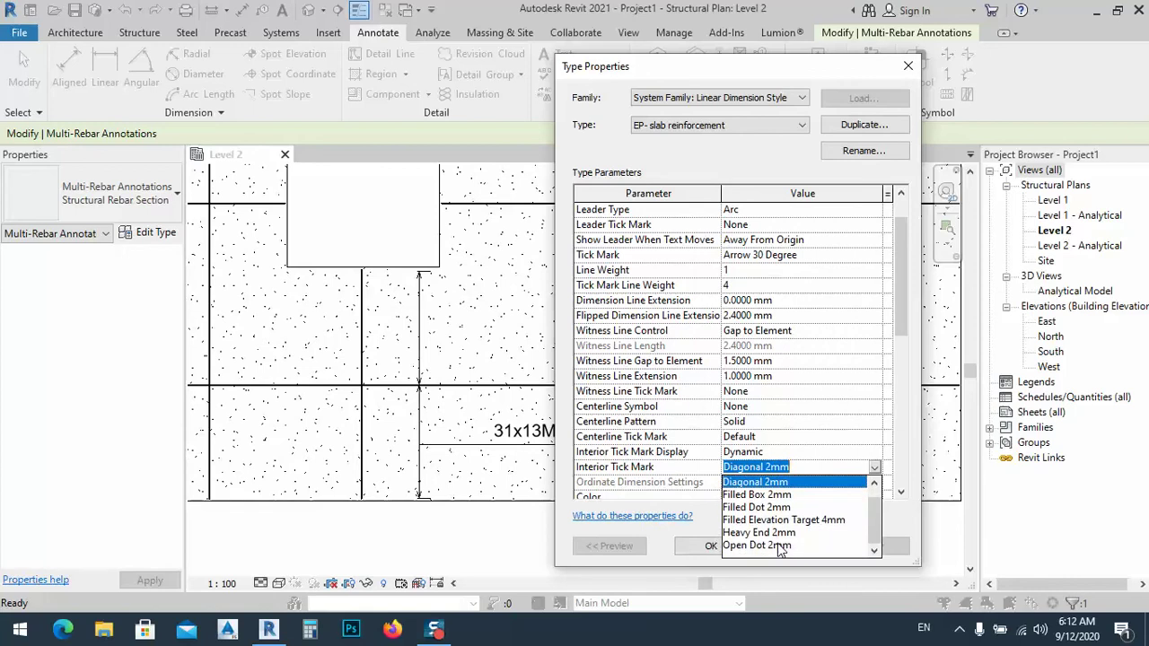
{"action": "left_click", "coordinate": [774, 546]}
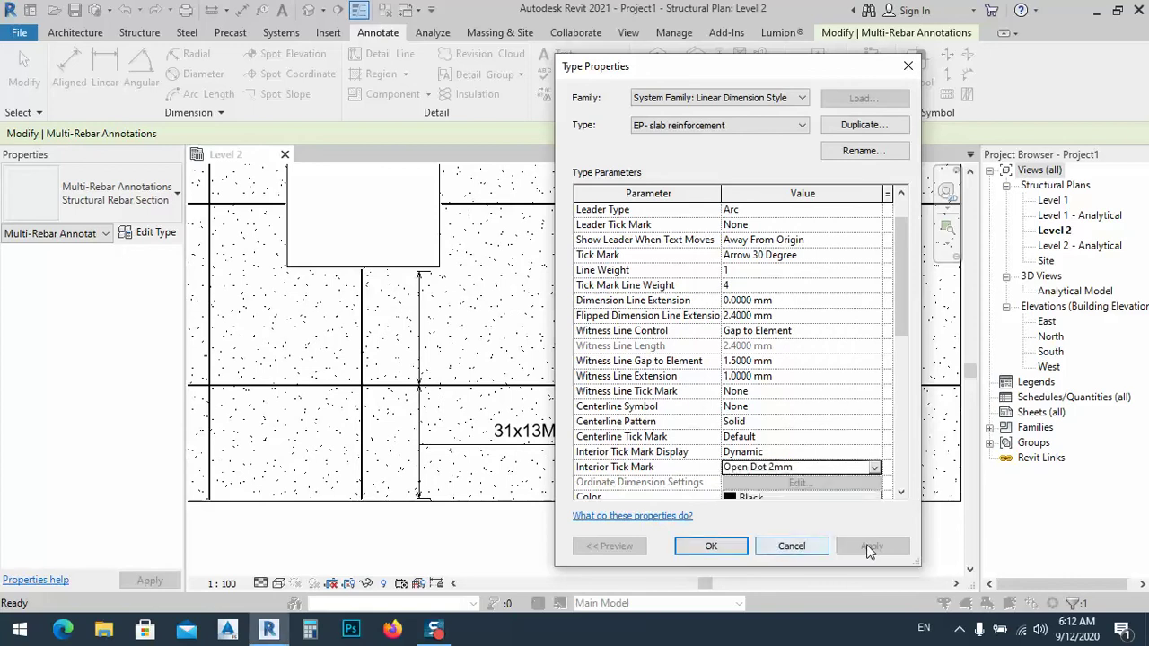
{"action": "left_click", "coordinate": [790, 452]}
{"action": "left_click", "coordinate": [875, 452]}
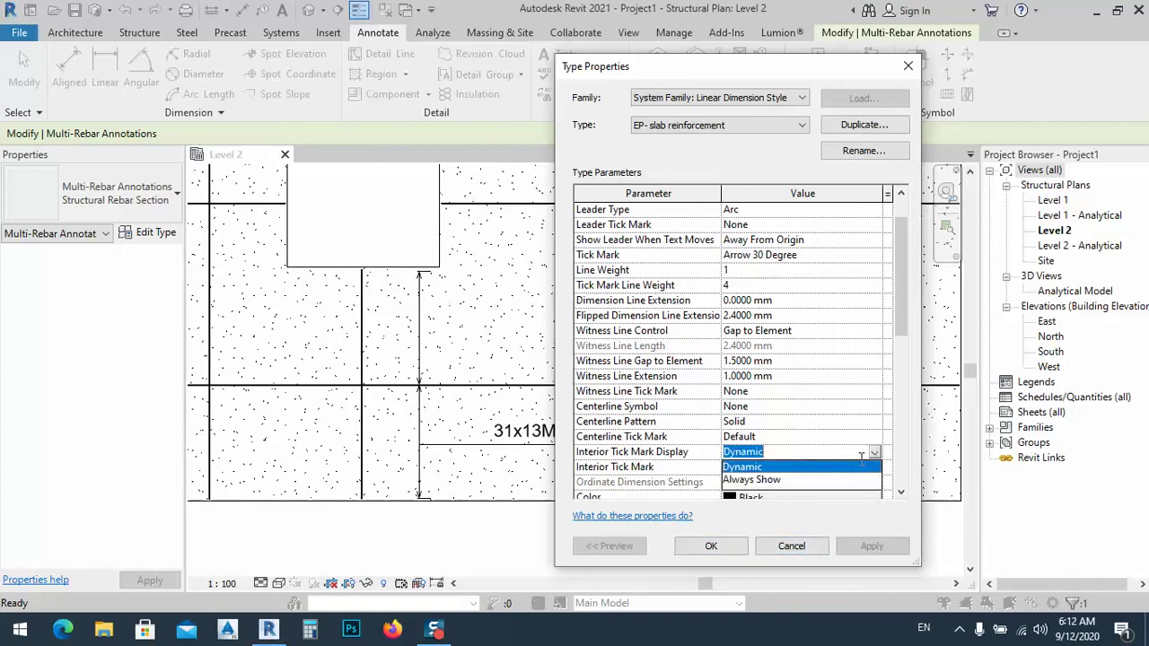
{"action": "left_click", "coordinate": [788, 480]}
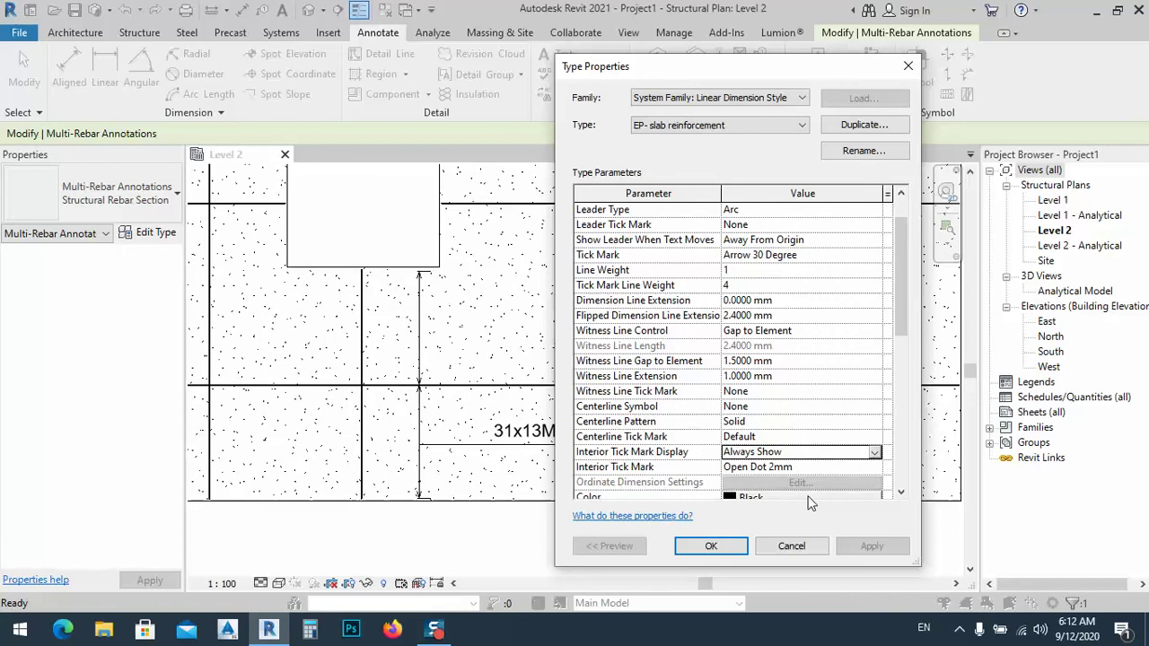
- Set the text offset to 1 mm and accept the dimension style changes
{"action": "scroll", "coordinate": [800, 494], "scroll_direction": "down", "scroll_amount": 5}
{"action": "scroll", "coordinate": [817, 486], "scroll_direction": "down", "scroll_amount": 1}
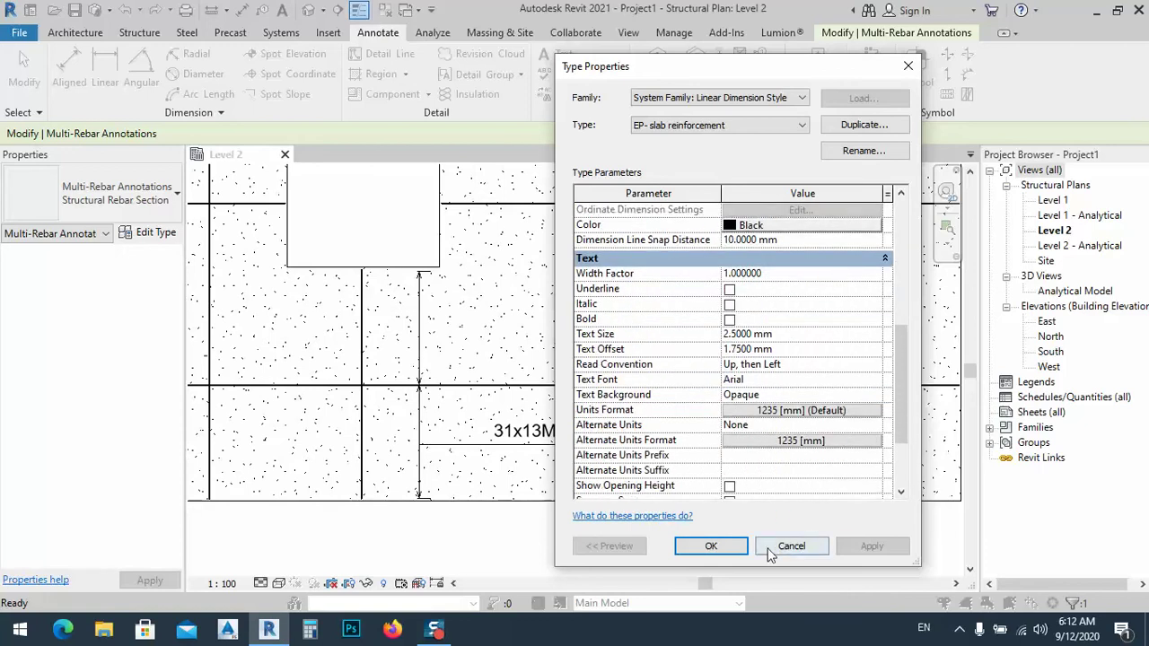
{"action": "left_click", "coordinate": [787, 349]}
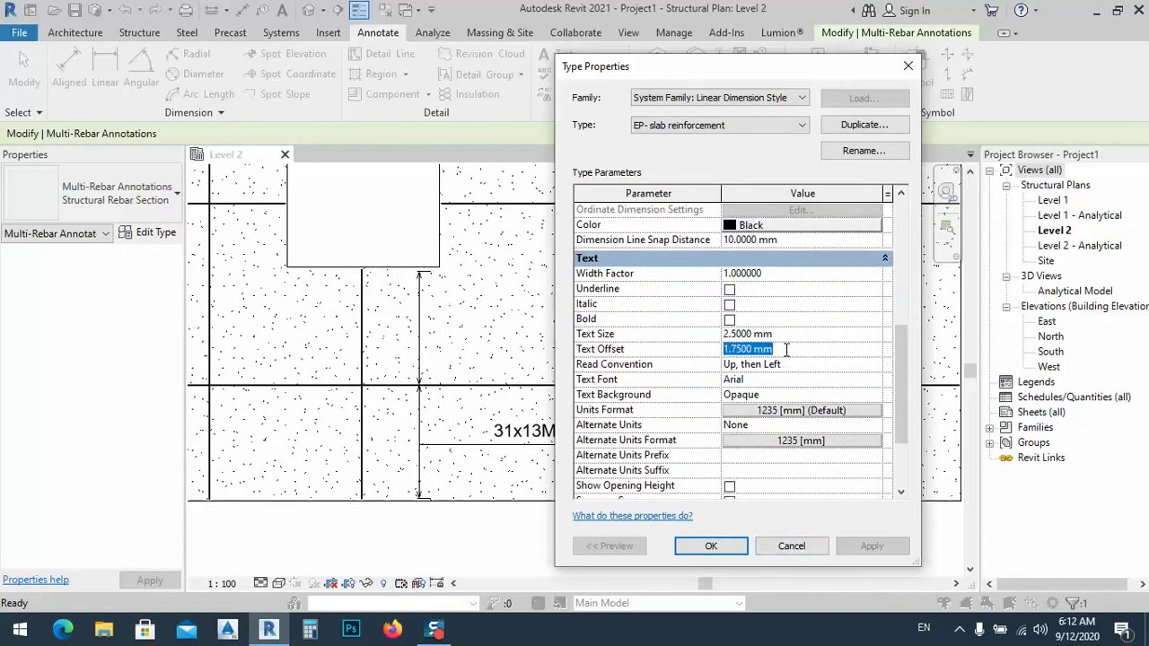
{"action": "type", "text": "1"}
{"action": "left_click", "coordinate": [731, 545]}
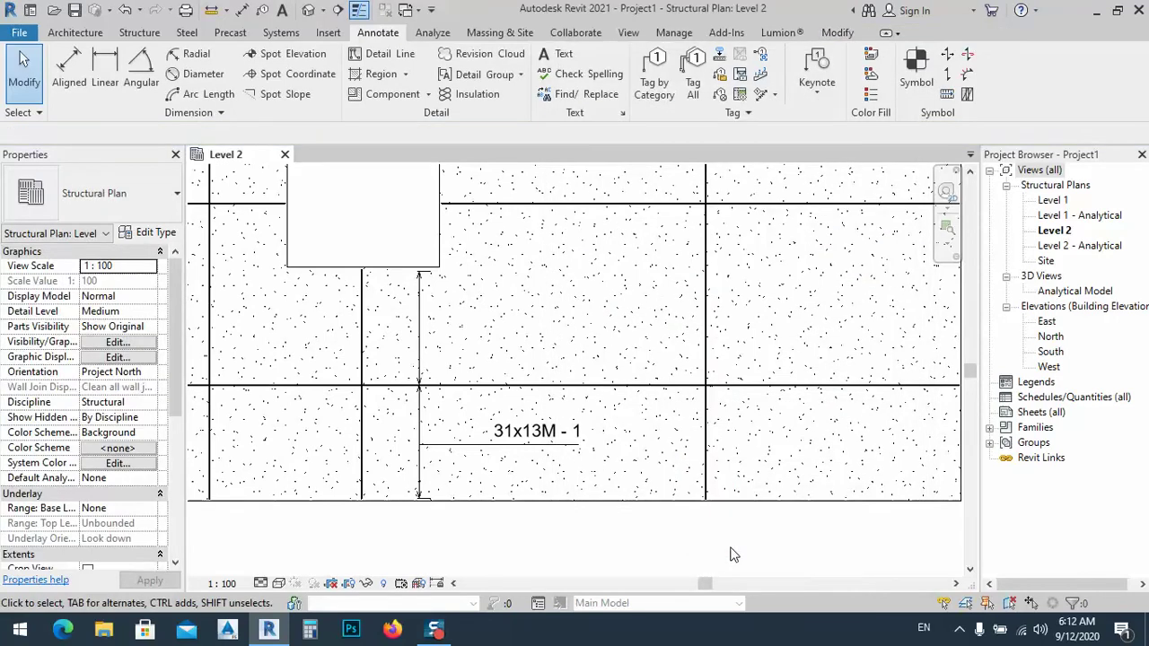
- Select the 31x13M - 1 annotation and open its type properties, leaving the tag family unchanged
{"action": "left_click", "coordinate": [451, 441]}
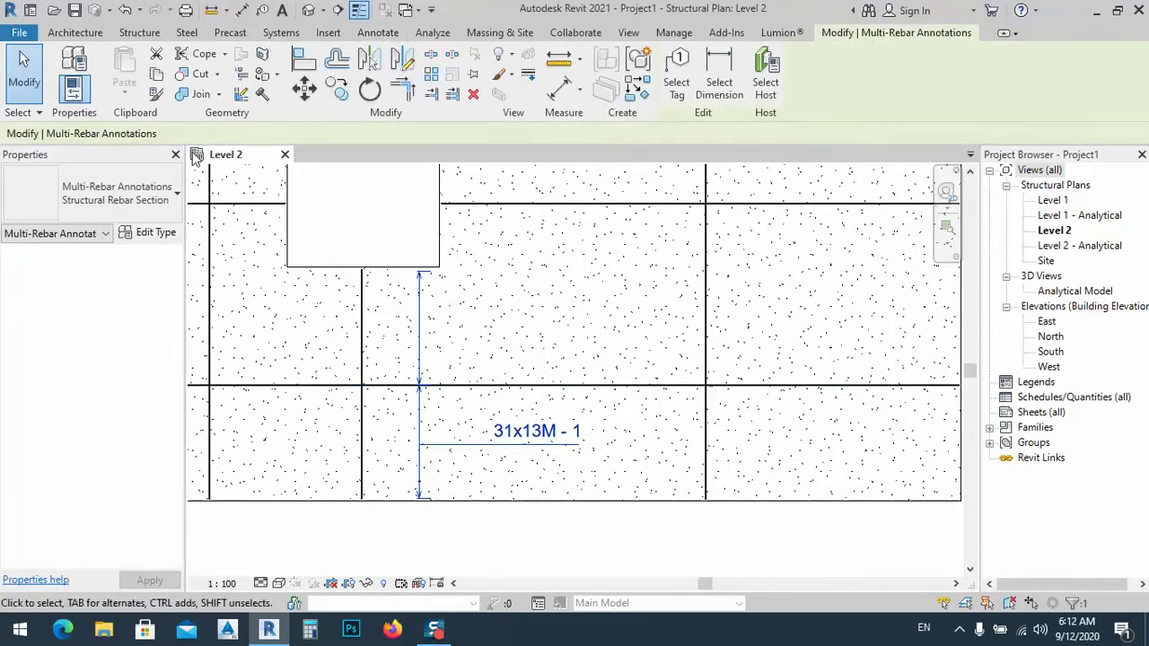
{"action": "left_click", "coordinate": [151, 233]}
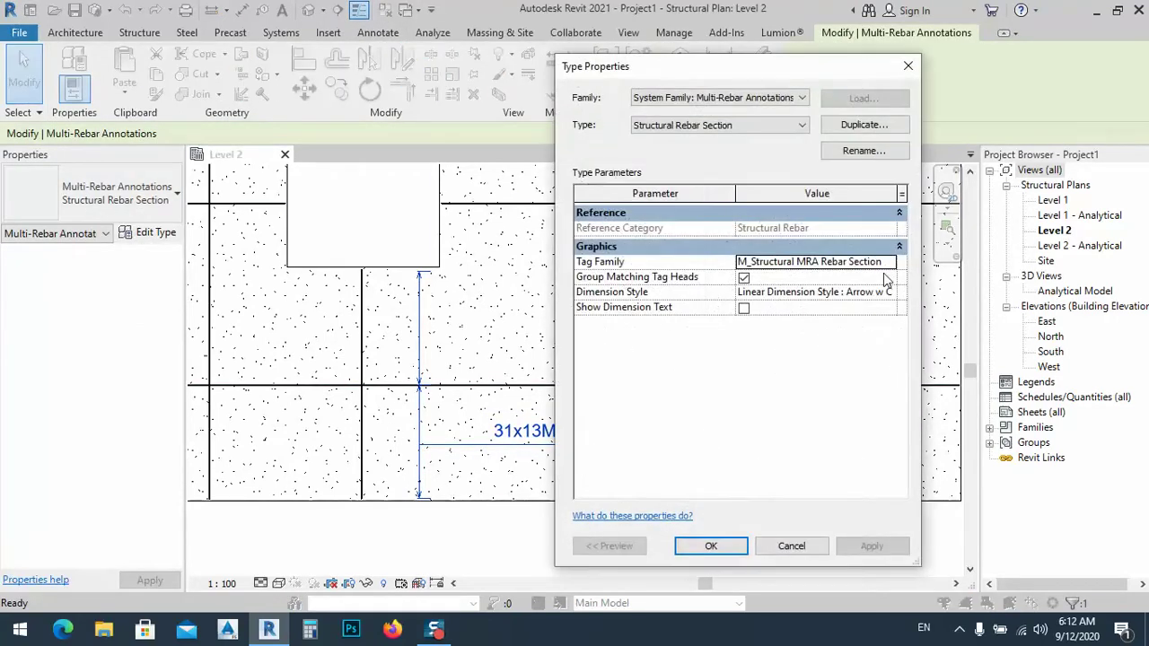
{"action": "left_click", "coordinate": [885, 265]}
{"action": "left_click", "coordinate": [886, 259]}
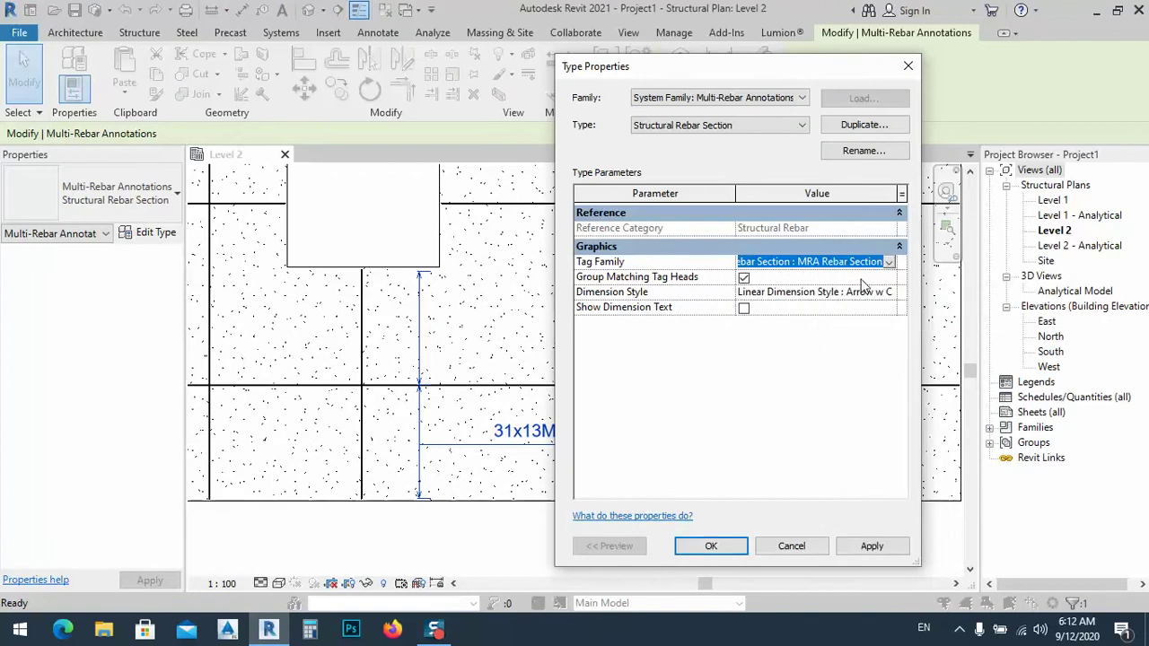
- Set the annotation type's Dimension Style to Linear Dimension Style : EP- slab reinforcement and confirm
{"action": "left_click", "coordinate": [867, 292]}
{"action": "left_click", "coordinate": [891, 293]}
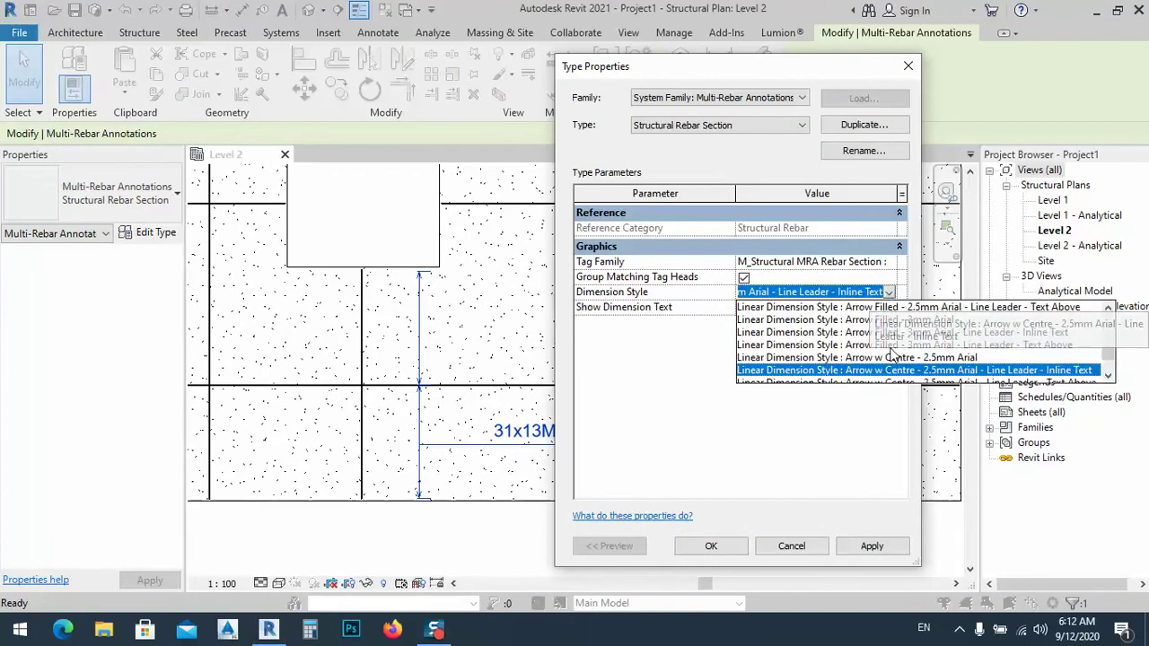
{"action": "scroll", "coordinate": [889, 350], "scroll_direction": "down", "scroll_amount": 2}
{"action": "scroll", "coordinate": [875, 370], "scroll_direction": "up", "scroll_amount": 5}
{"action": "scroll", "coordinate": [897, 360], "scroll_direction": "down", "scroll_amount": 5}
{"action": "scroll", "coordinate": [943, 350], "scroll_direction": "down", "scroll_amount": 1}
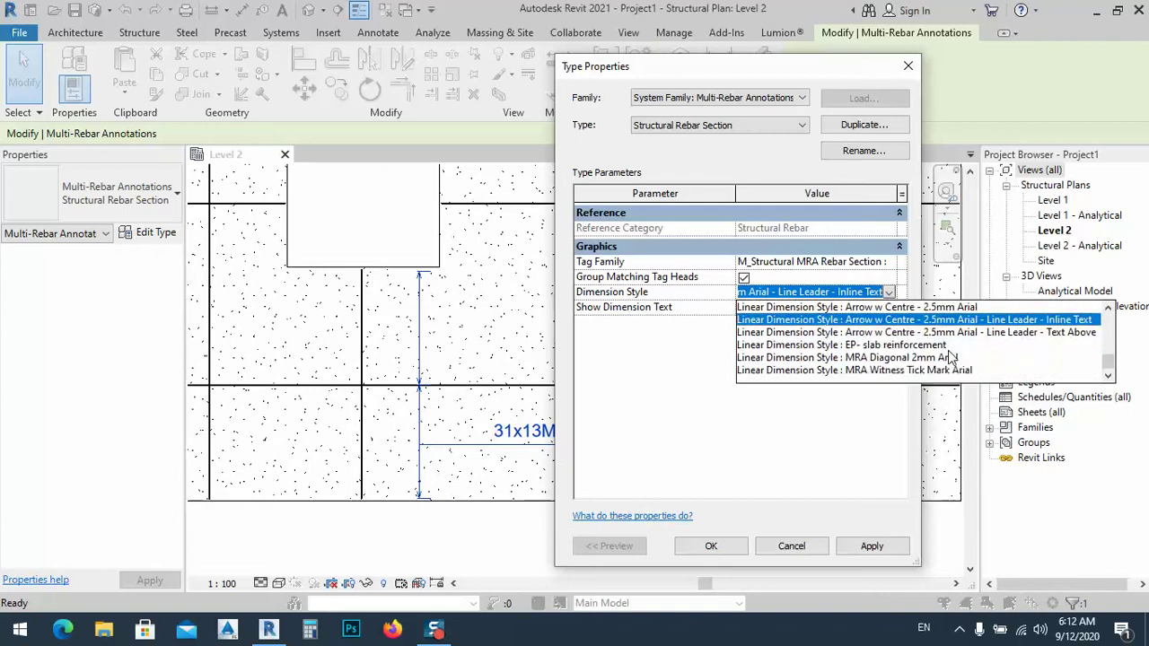
{"action": "left_click", "coordinate": [891, 347]}
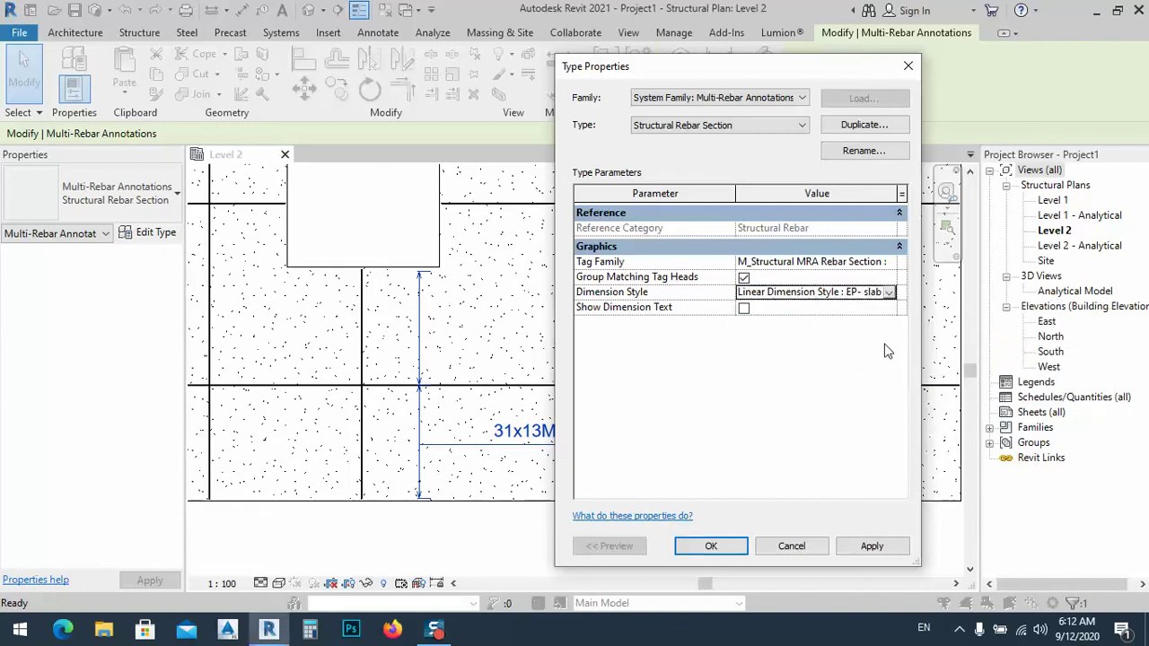
{"action": "left_click", "coordinate": [880, 550]}
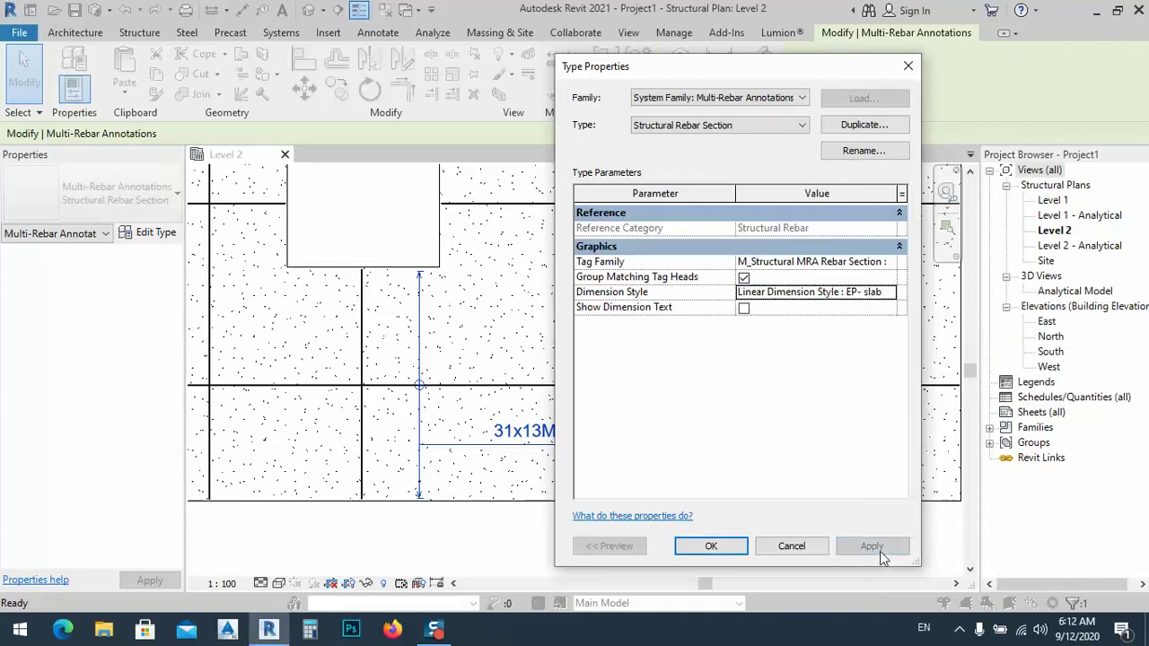
{"action": "left_click", "coordinate": [711, 546]}
{"action": "scroll", "coordinate": [418, 391], "scroll_direction": "up", "scroll_amount": 5}
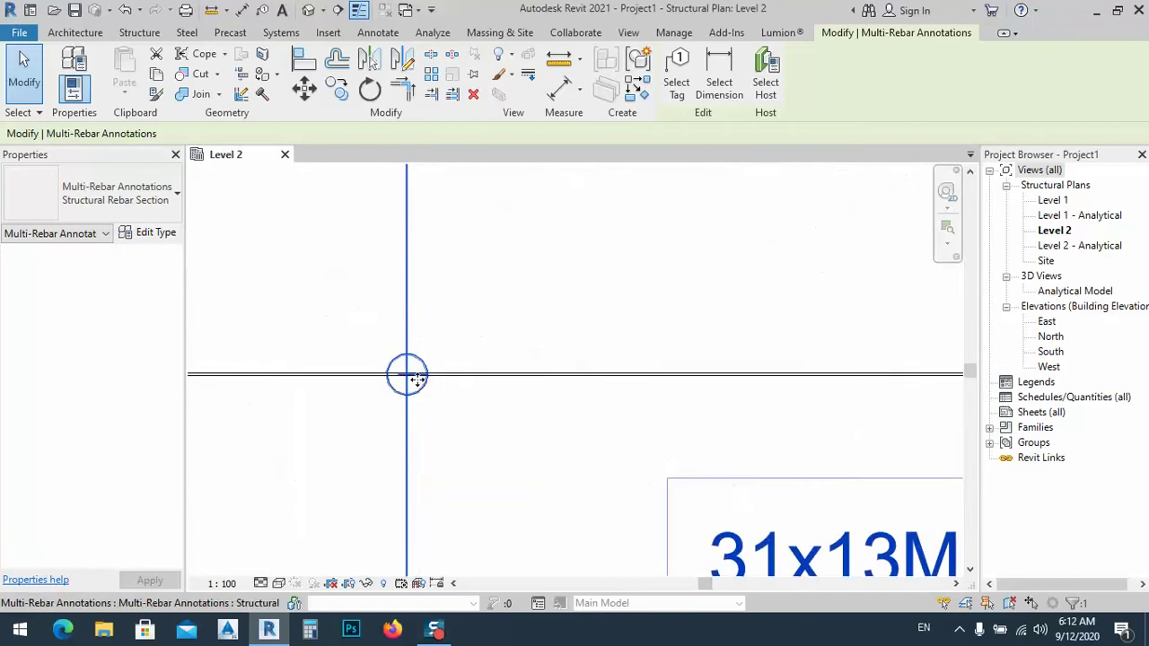
{"action": "scroll", "coordinate": [431, 404], "scroll_direction": "down", "scroll_amount": 5}
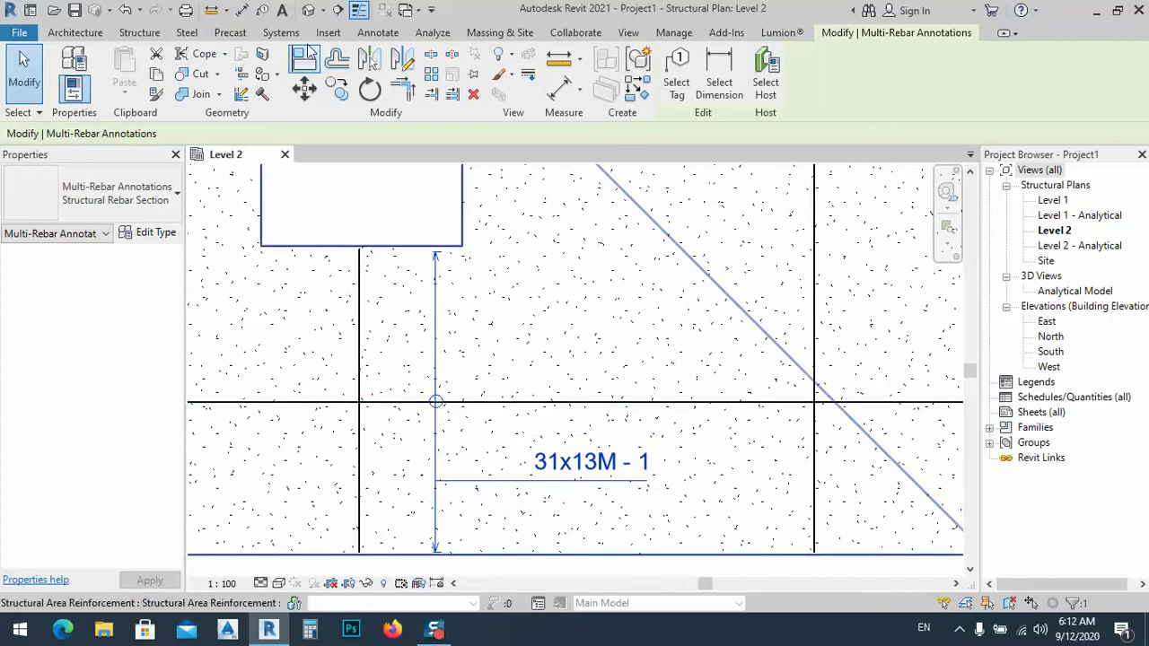
{"action": "left_click", "coordinate": [378, 36]}
- Open Linear Dimension Types and choose the EP- slab reinforcement style for editing
{"action": "left_click", "coordinate": [219, 113]}
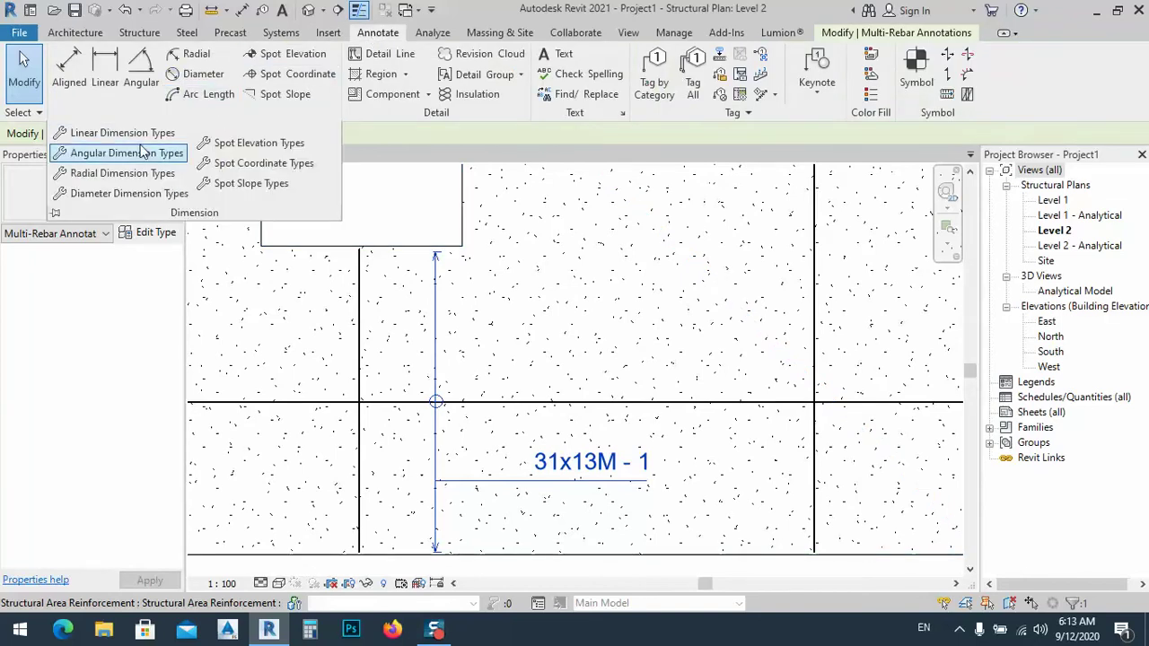
{"action": "left_click", "coordinate": [89, 131]}
{"action": "left_click_drag", "start_coordinate": [732, 74], "coordinate": [853, 59]}
{"action": "left_click", "coordinate": [781, 112]}
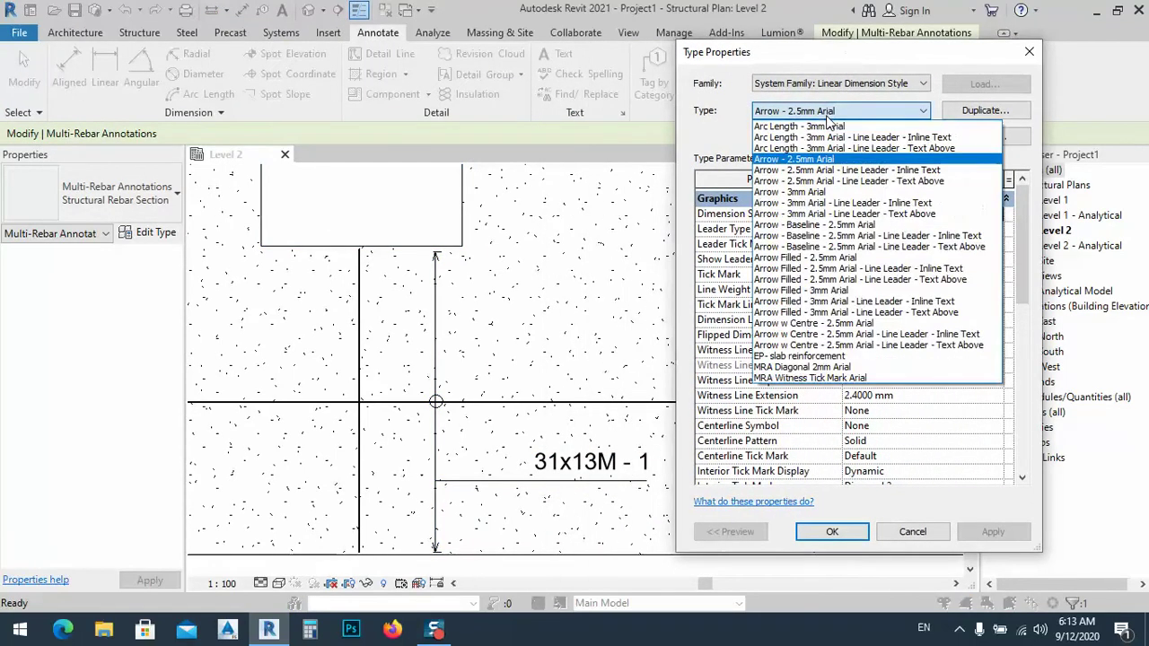
{"action": "left_click", "coordinate": [779, 357]}
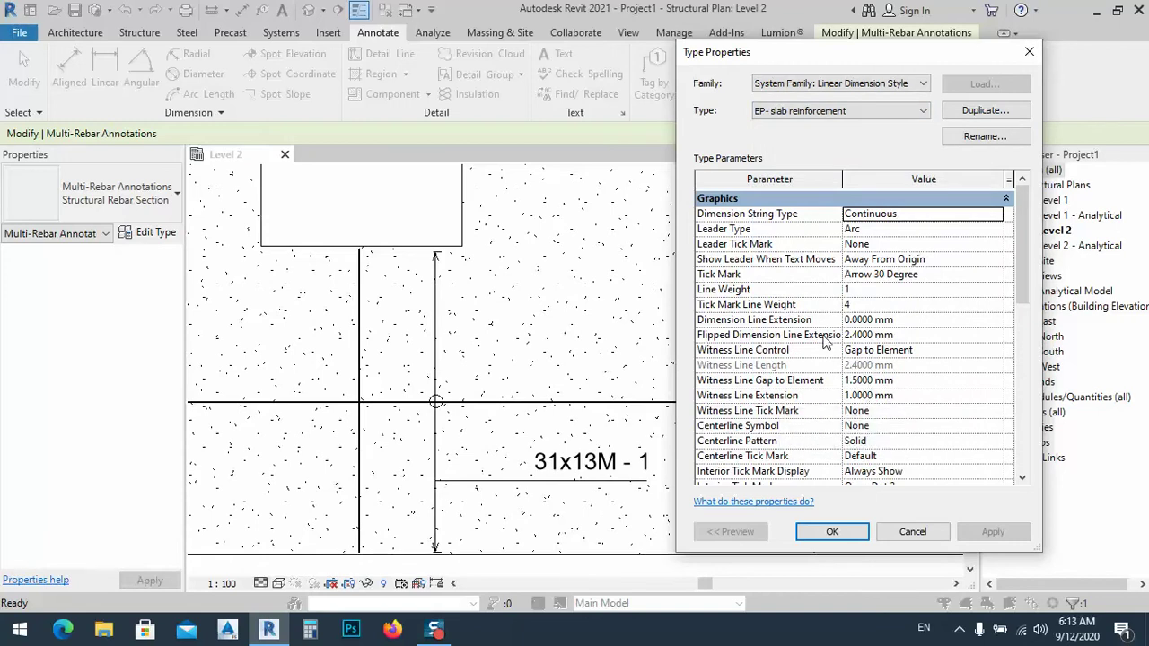
- Change the flipped dimension line extension from 2.4 to 1 mm and apply
{"action": "left_click", "coordinate": [877, 335]}
{"action": "double_click", "coordinate": [862, 335]}
{"action": "type", "text": "1"}
{"action": "key", "text": "Return"}
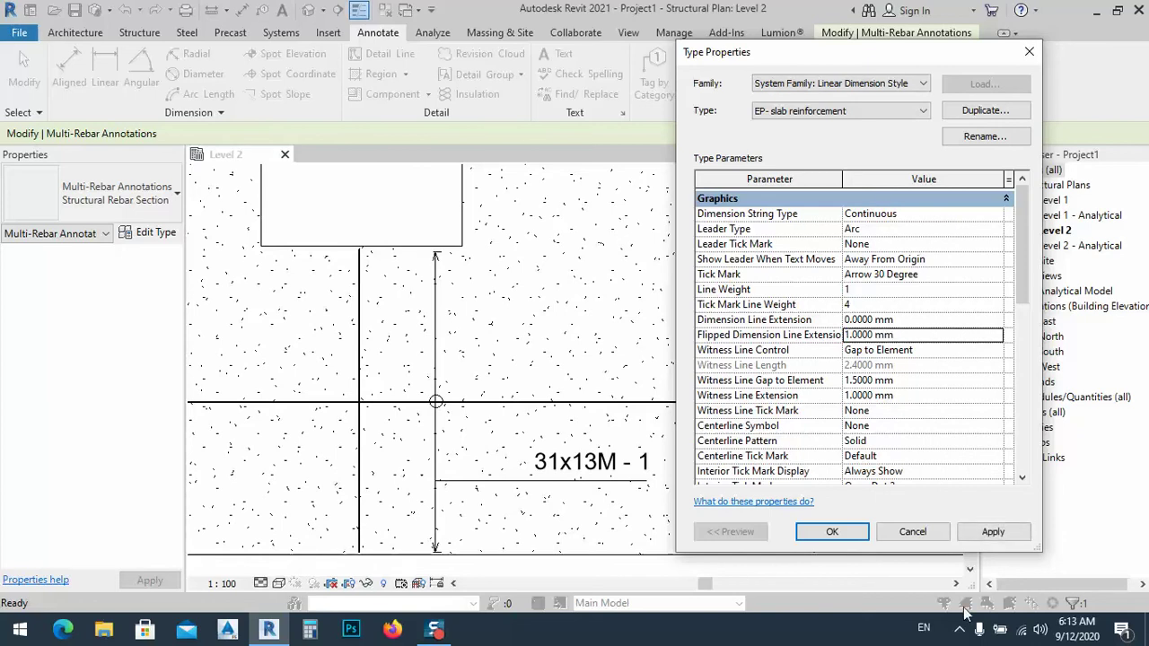
{"action": "left_click", "coordinate": [993, 532]}
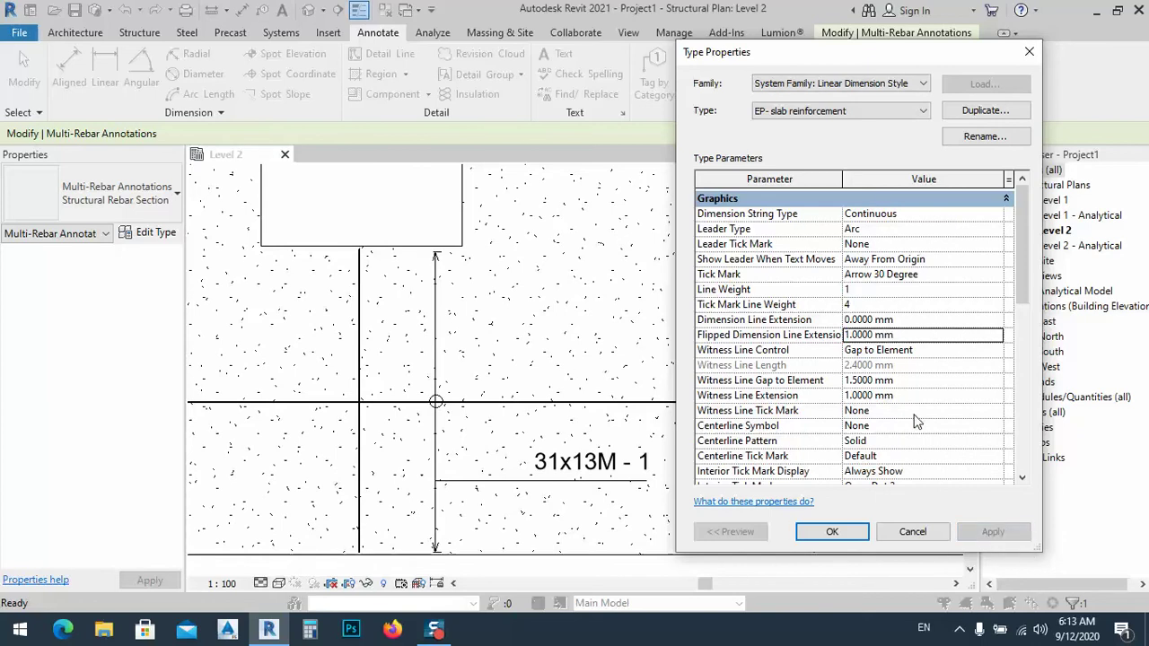
{"action": "scroll", "coordinate": [929, 422], "scroll_direction": "down", "scroll_amount": 4}
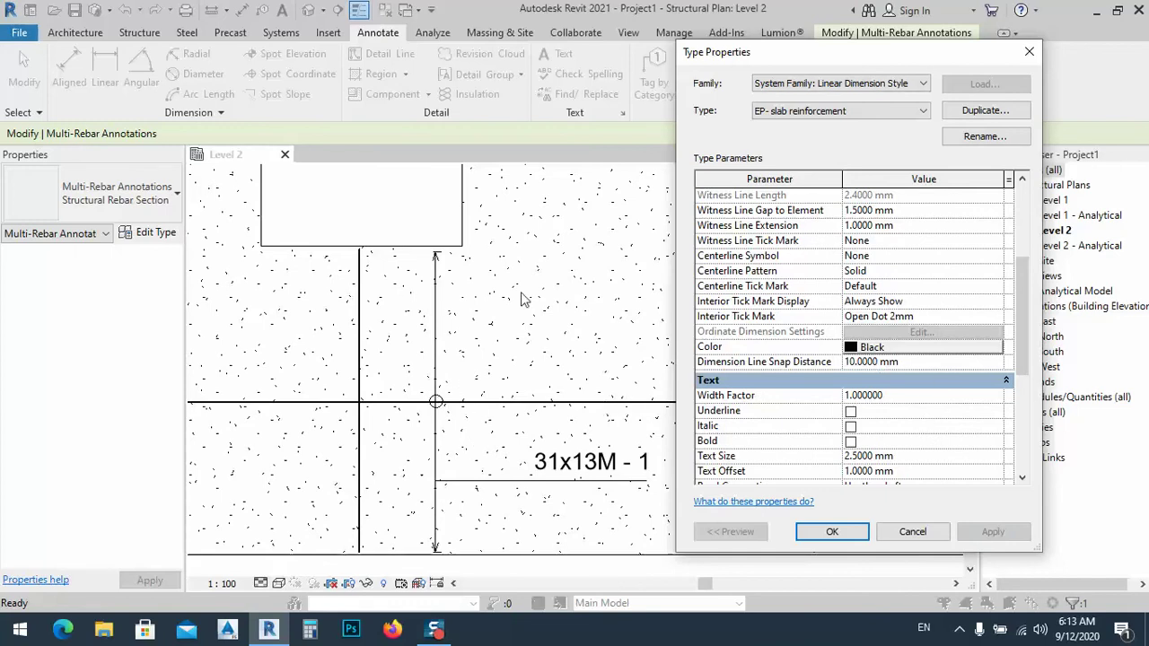
- Set the EP- slab reinforcement dimension colour to red and apply
{"action": "left_click", "coordinate": [889, 349]}
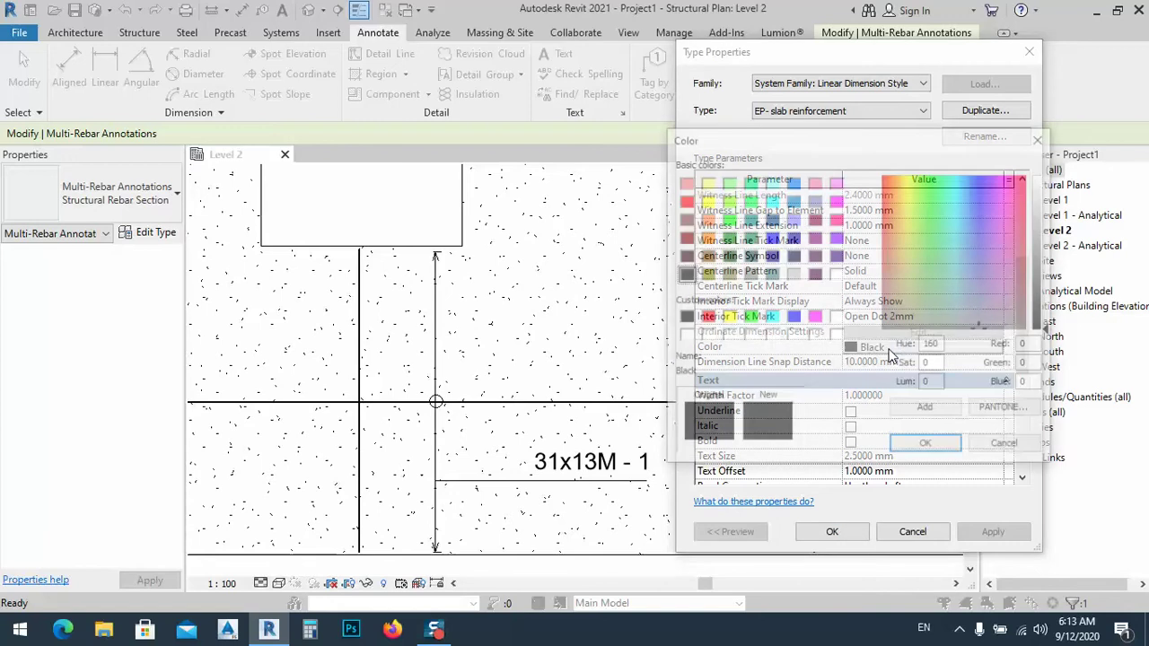
{"action": "left_click", "coordinate": [684, 201]}
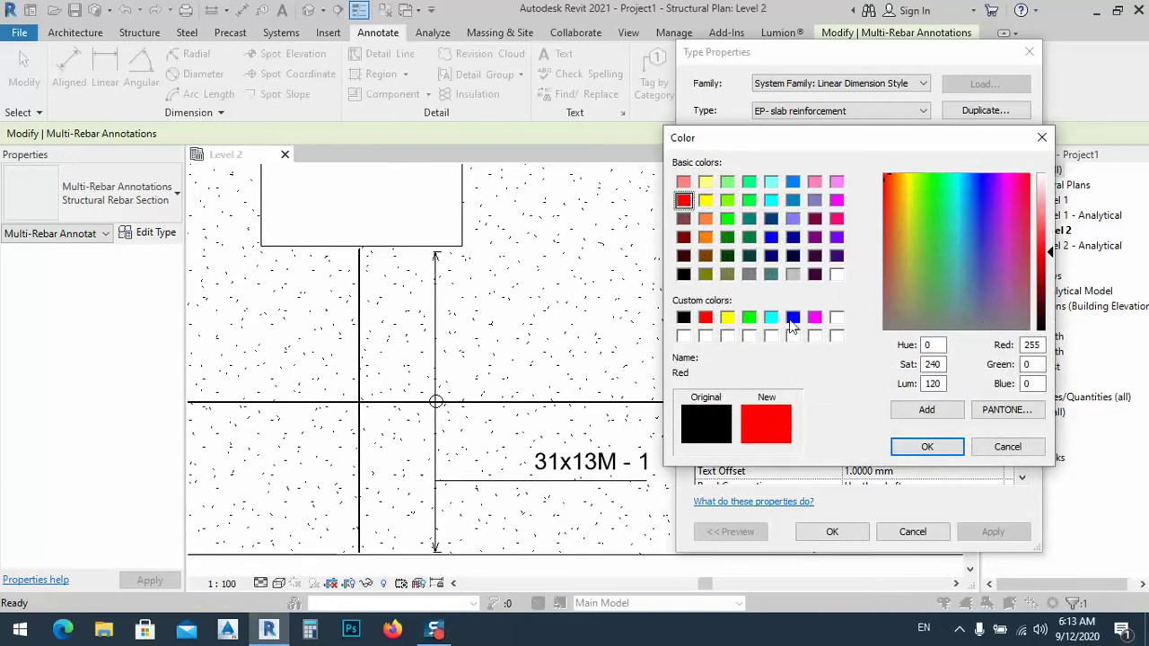
{"action": "left_click", "coordinate": [928, 446]}
{"action": "left_click", "coordinate": [994, 532]}
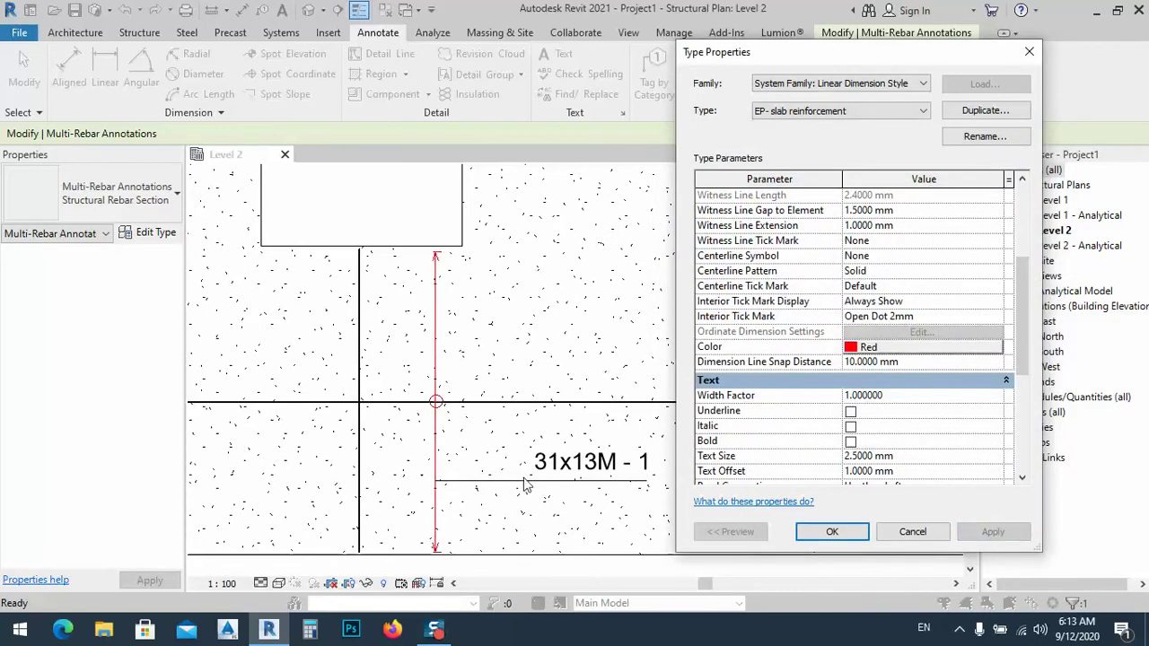
- Set the leader tick mark to Arrow 30 Degree and apply
{"action": "scroll", "coordinate": [919, 299], "scroll_direction": "up", "scroll_amount": 1}
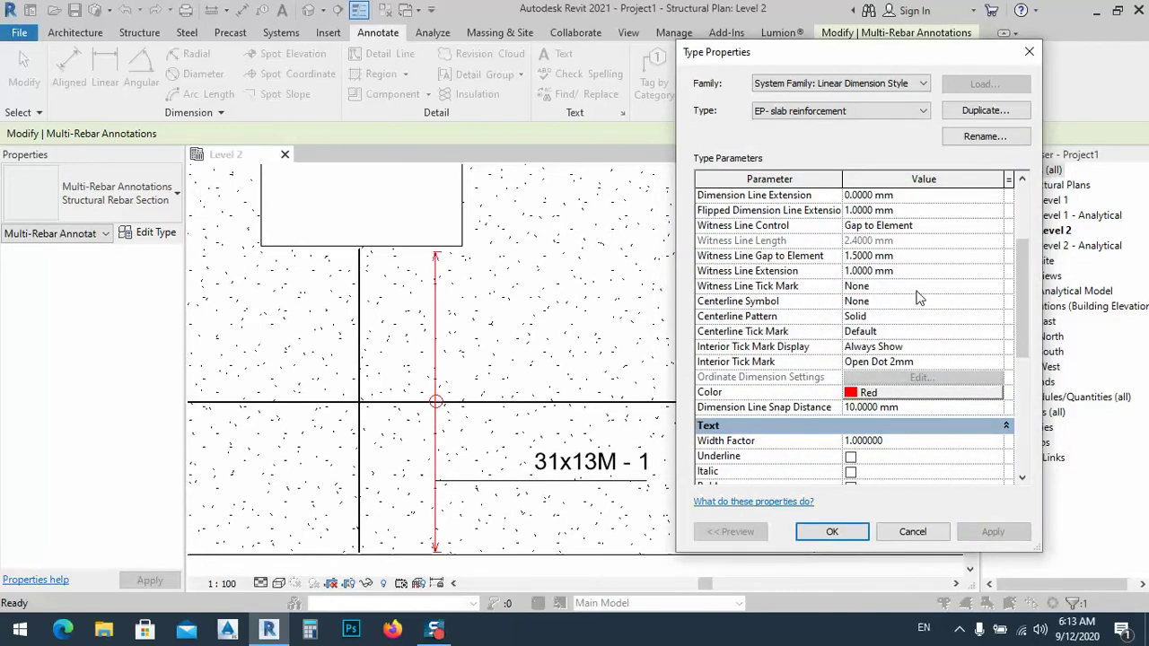
{"action": "scroll", "coordinate": [885, 274], "scroll_direction": "up", "scroll_amount": 2}
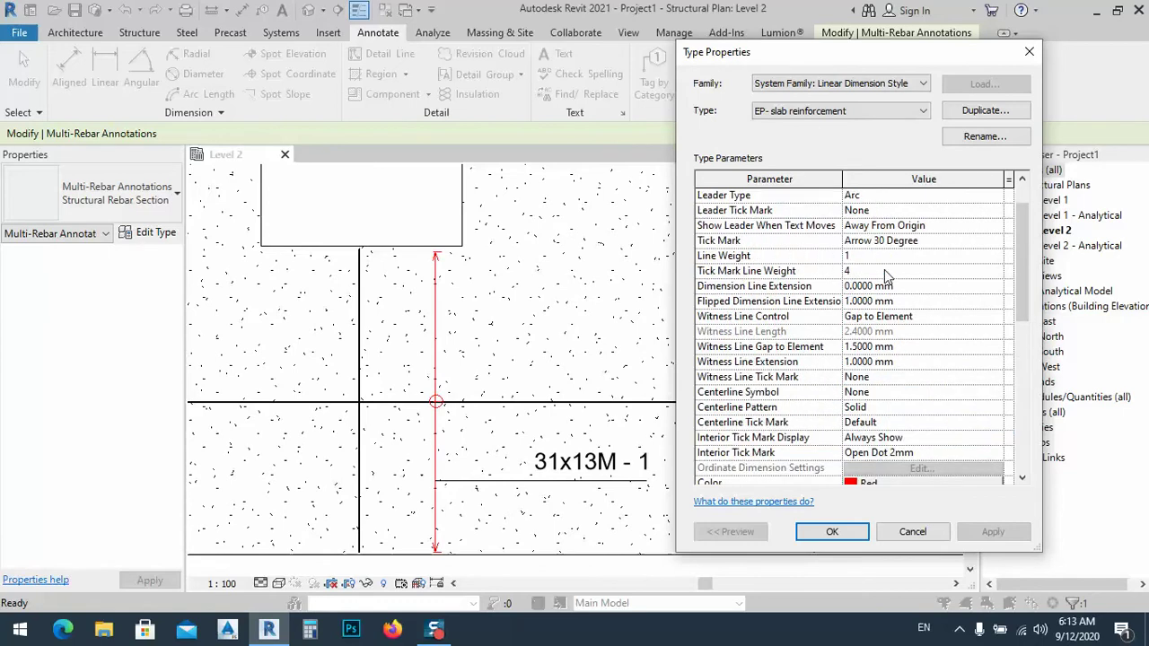
{"action": "scroll", "coordinate": [937, 308], "scroll_direction": "up", "scroll_amount": 1}
{"action": "left_click", "coordinate": [870, 231]}
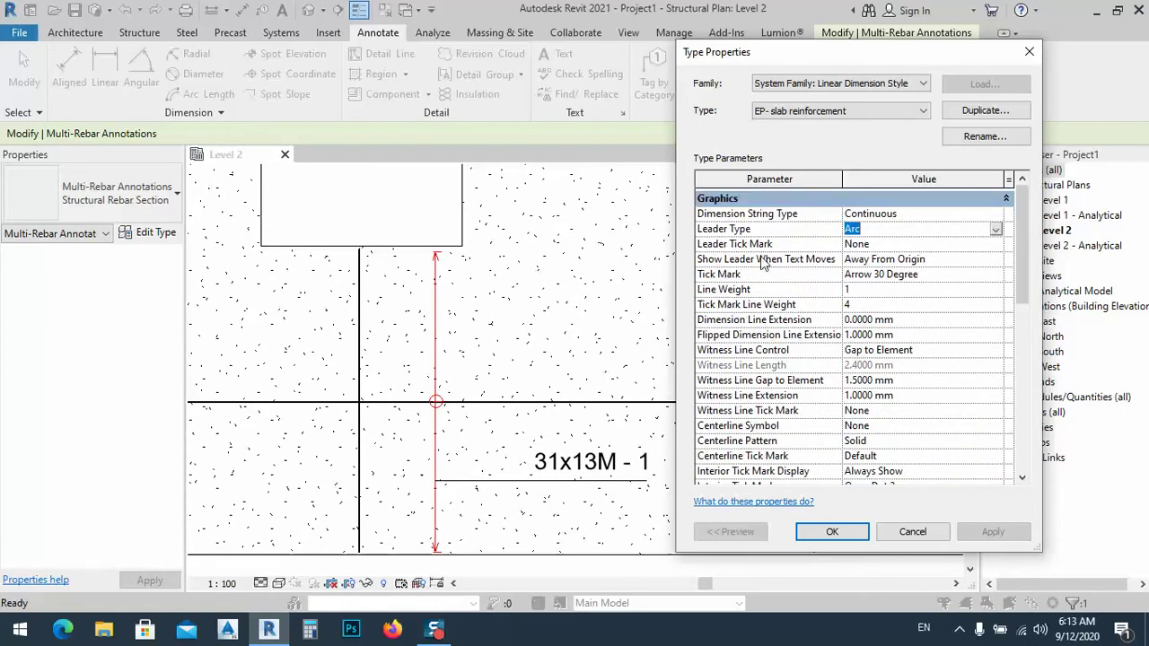
{"action": "left_click", "coordinate": [907, 244]}
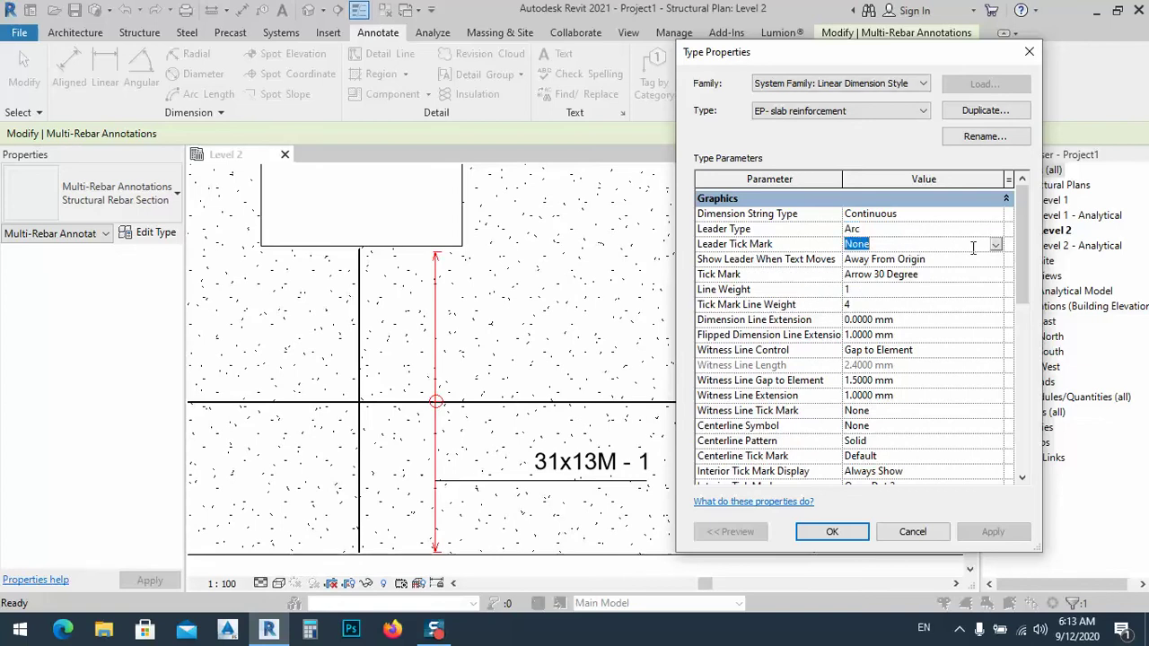
{"action": "left_click", "coordinate": [996, 244]}
{"action": "left_click", "coordinate": [889, 273]}
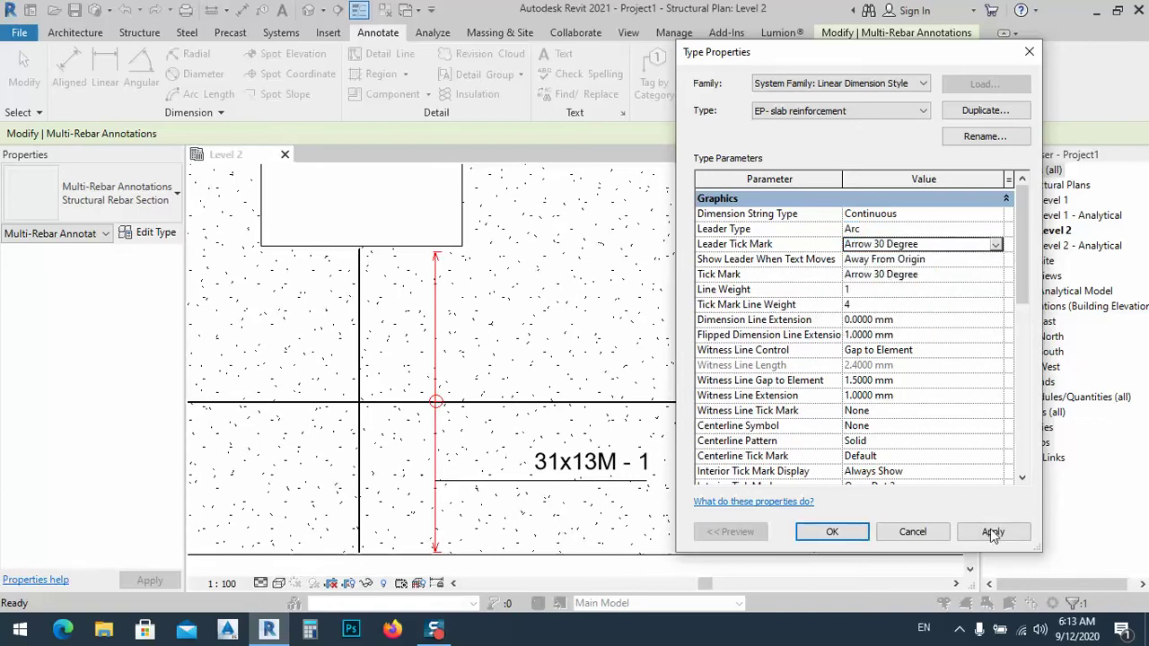
{"action": "left_click", "coordinate": [968, 536]}
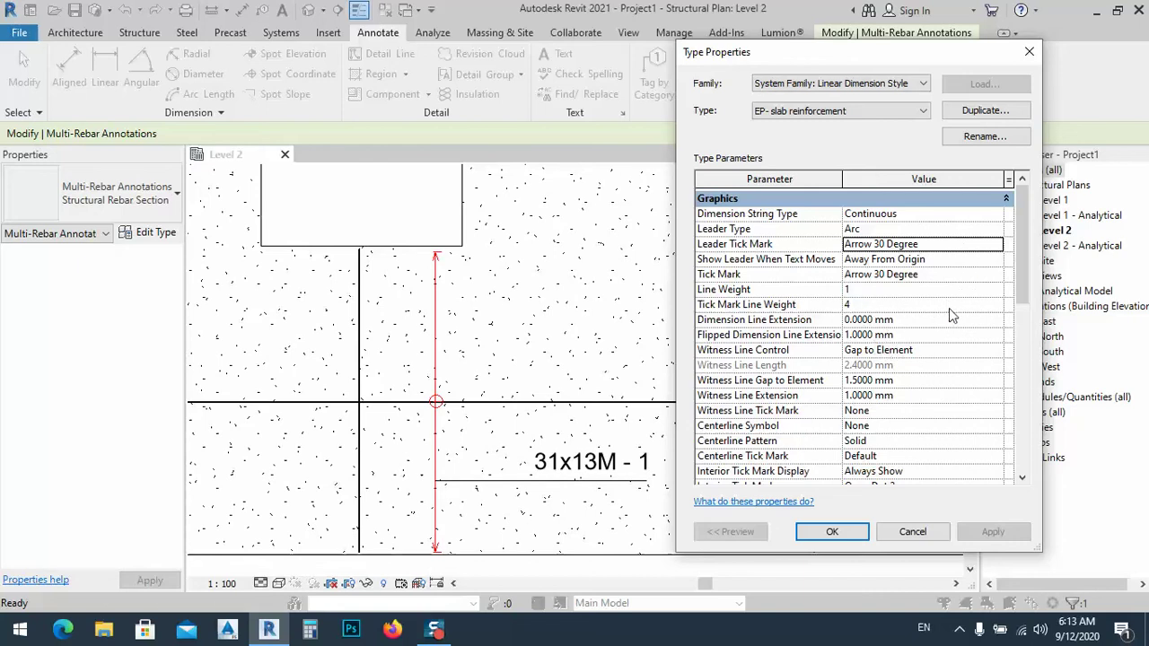
- Set the witness line gap to element to 1.2 mm, apply and close
{"action": "left_click", "coordinate": [874, 381]}
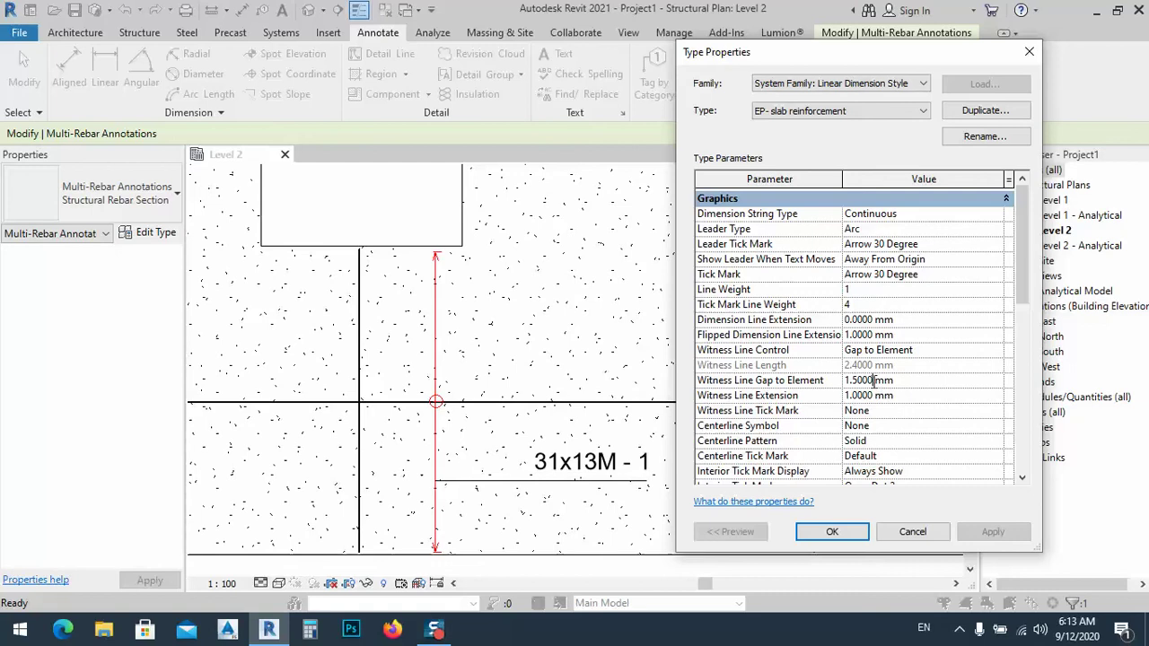
{"action": "double_click", "coordinate": [865, 381]}
{"action": "type", "text": "1"}
{"action": "key", "text": "Return"}
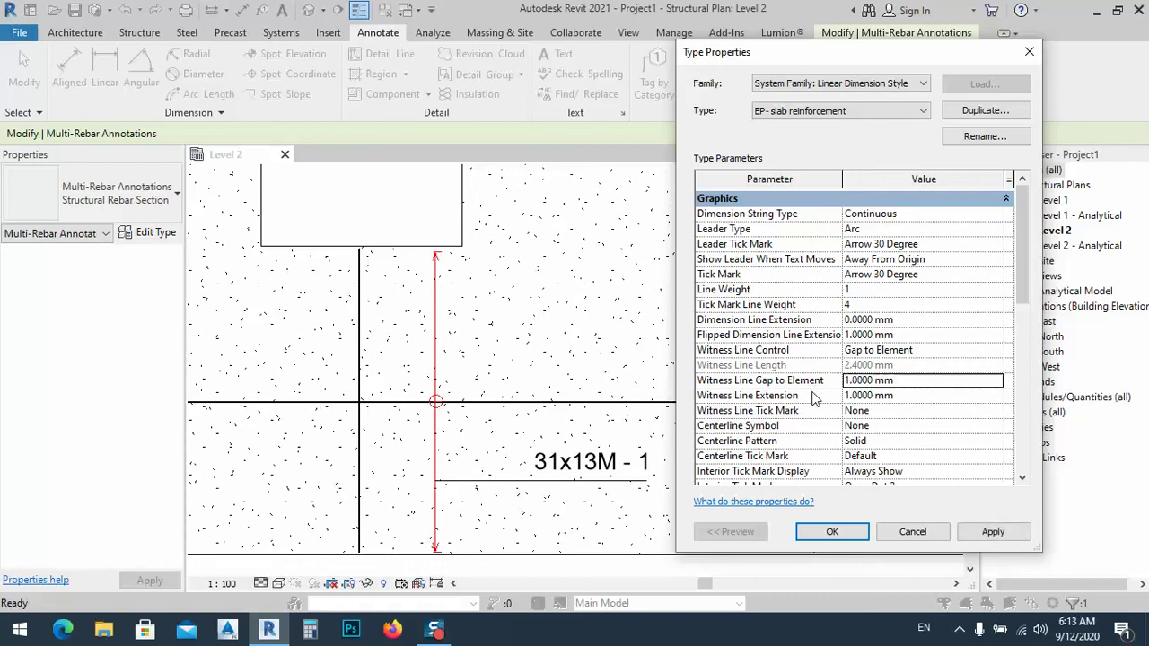
{"action": "left_click", "coordinate": [993, 531]}
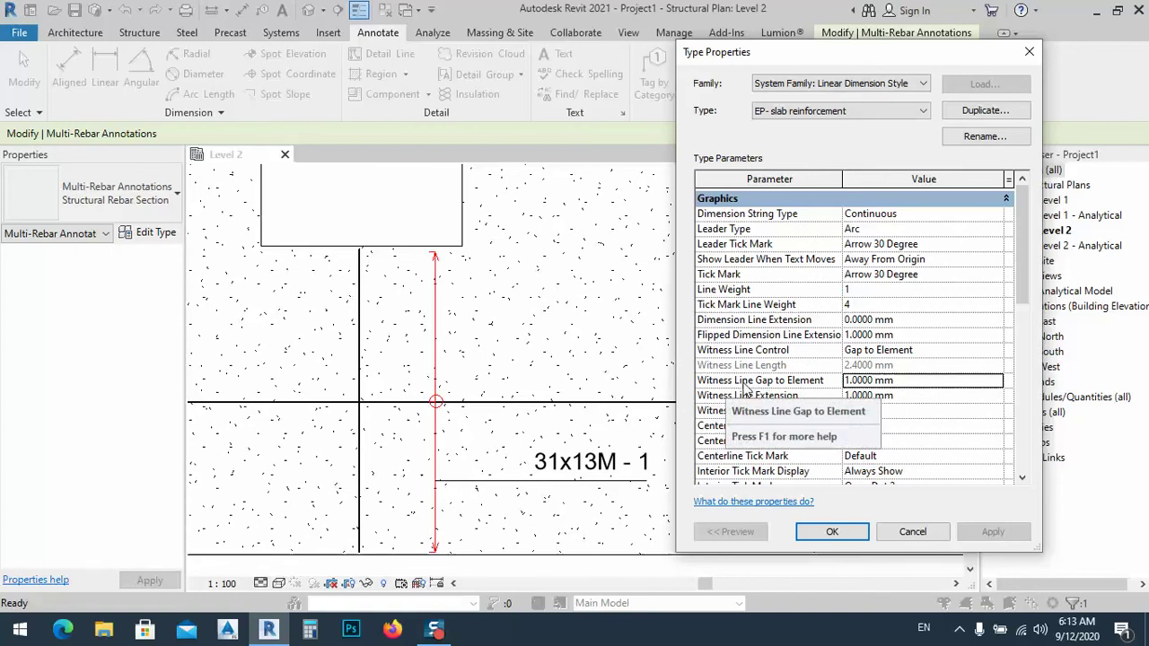
{"action": "left_click", "coordinate": [813, 382]}
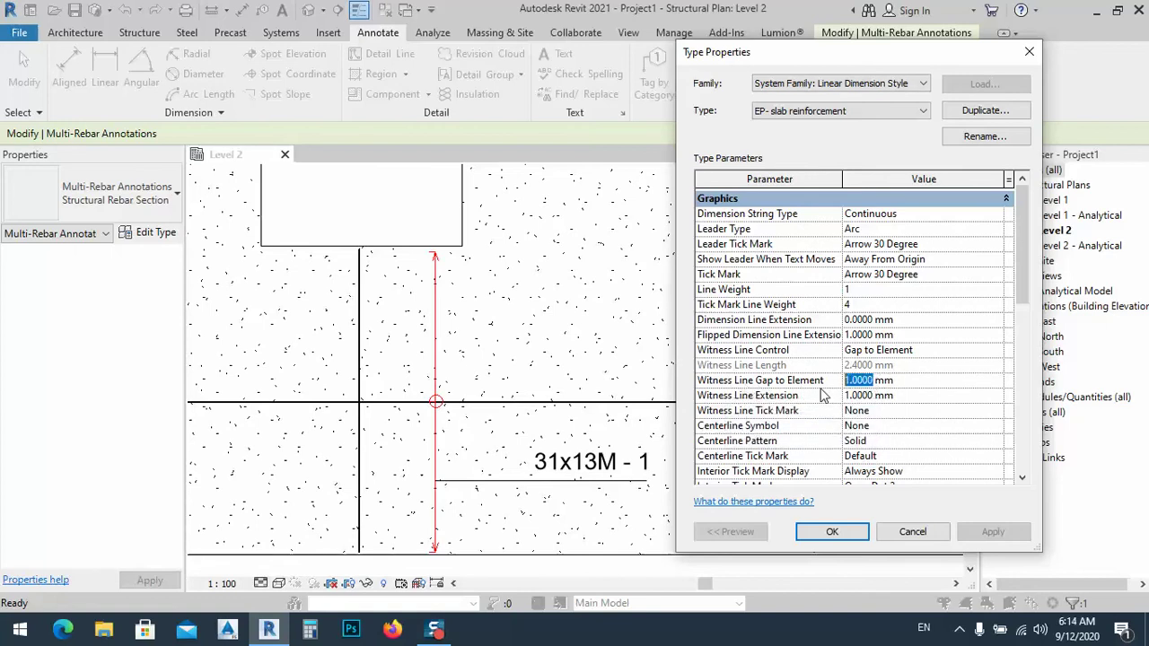
{"action": "type", "text": "1.2"}
{"action": "key", "text": "Return"}
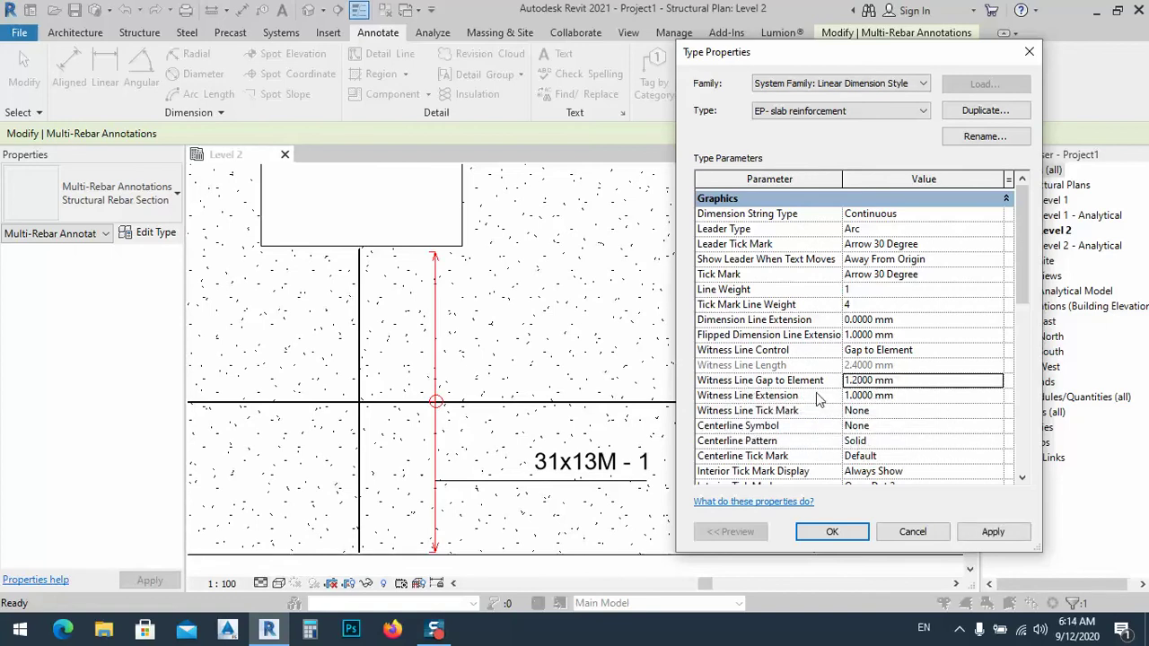
{"action": "left_click", "coordinate": [993, 532]}
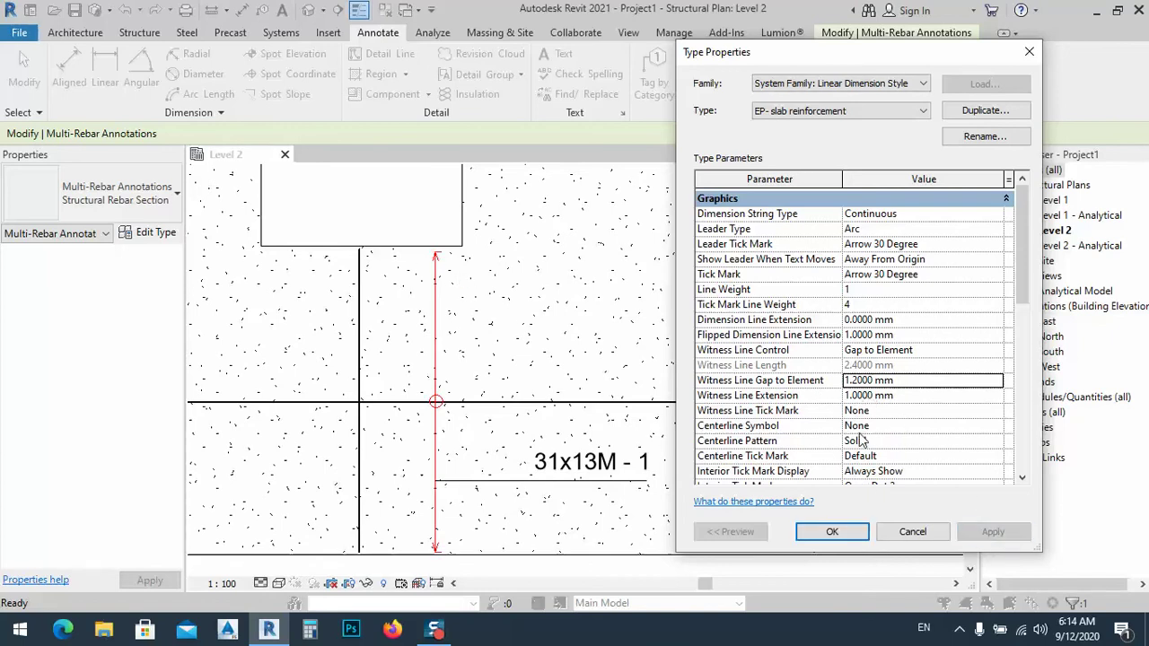
{"action": "left_click", "coordinate": [833, 532]}
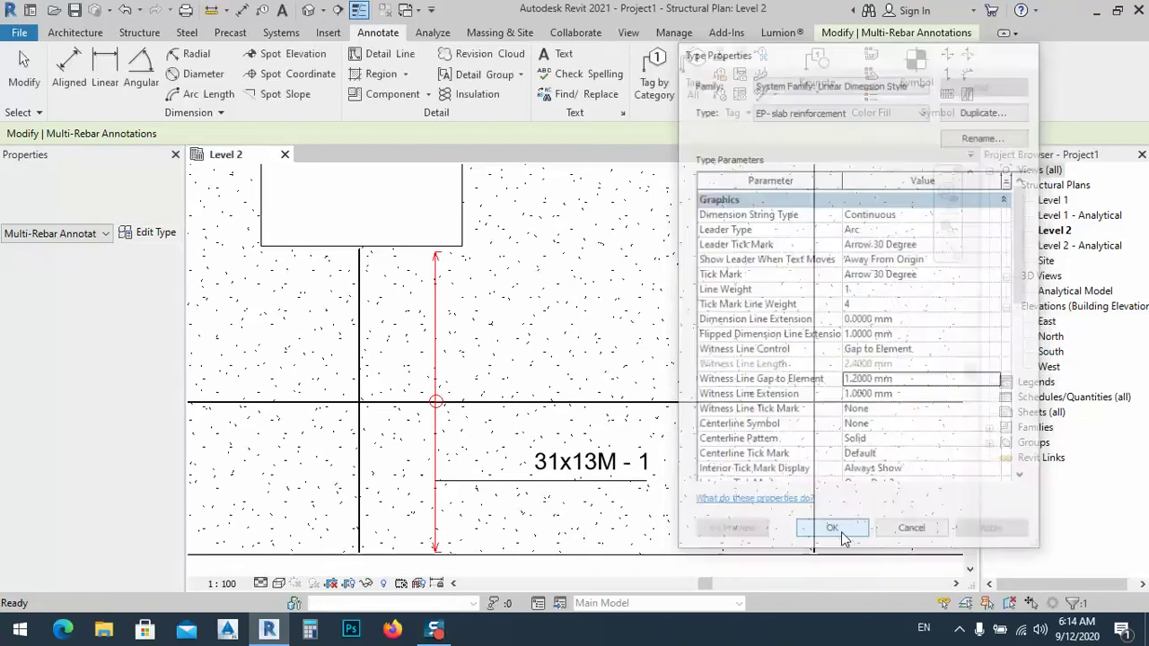
- Tag the horizontal rebar set with a 17x13M - 69 multi-rebar annotation
{"action": "left_click", "coordinate": [529, 342]}
{"action": "scroll", "coordinate": [527, 353], "scroll_direction": "down", "scroll_amount": 3}
{"action": "middle_click_drag", "start_coordinate": [673, 301], "coordinate": [619, 390]}
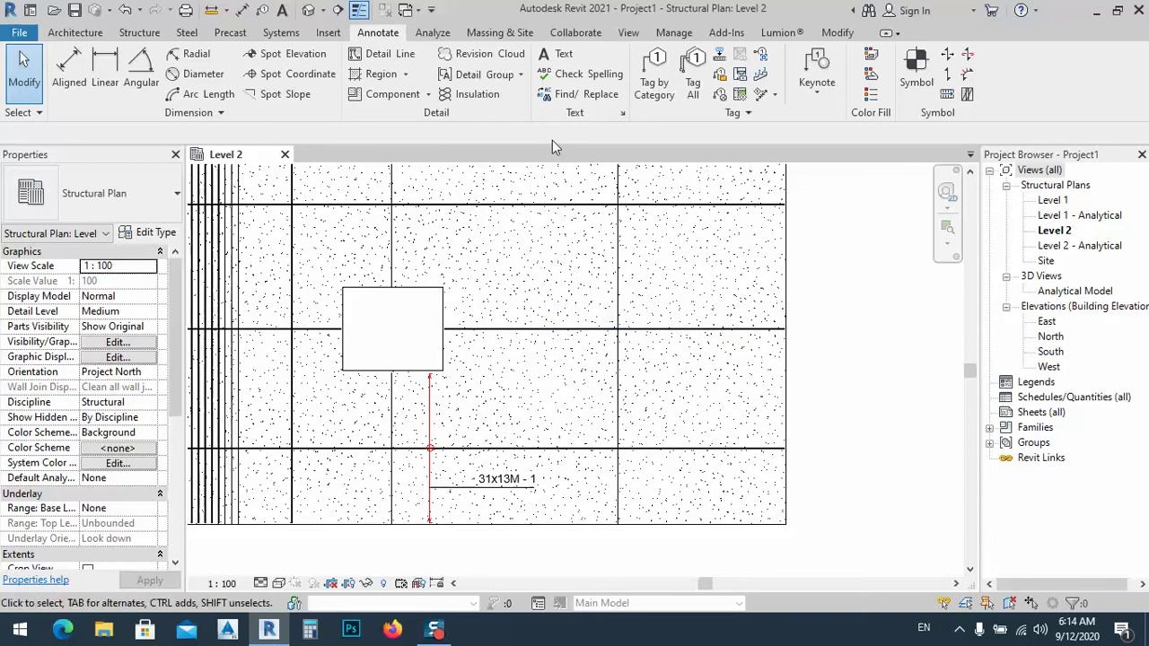
{"action": "left_click", "coordinate": [761, 94]}
{"action": "left_click", "coordinate": [507, 330]}
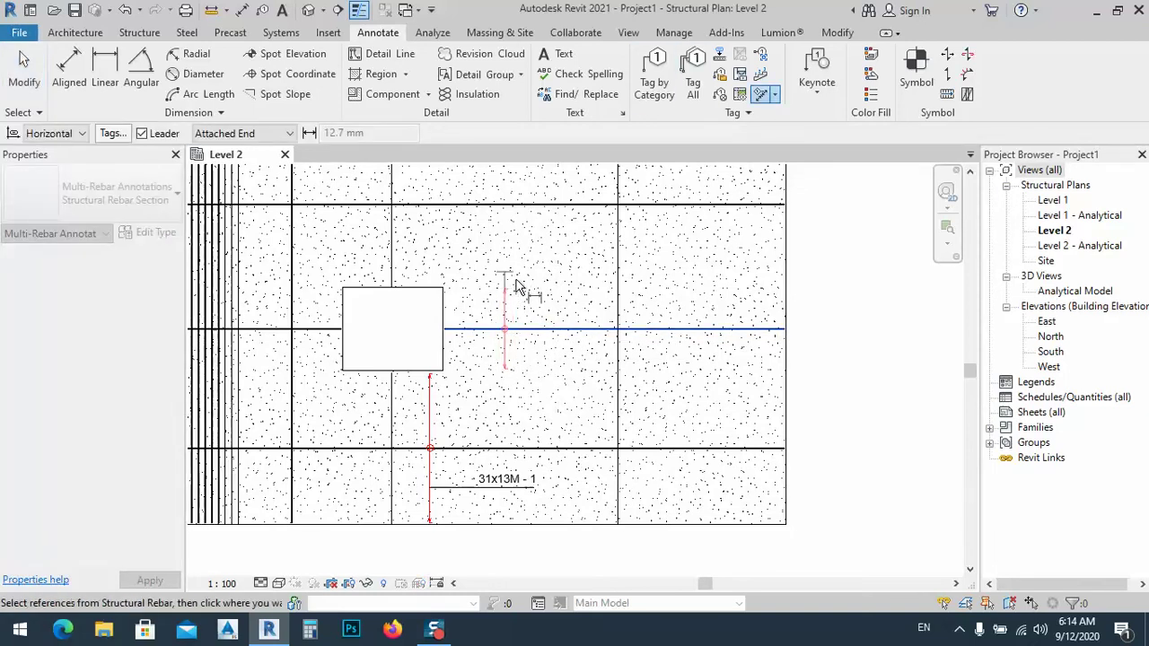
{"action": "left_click", "coordinate": [469, 284]}
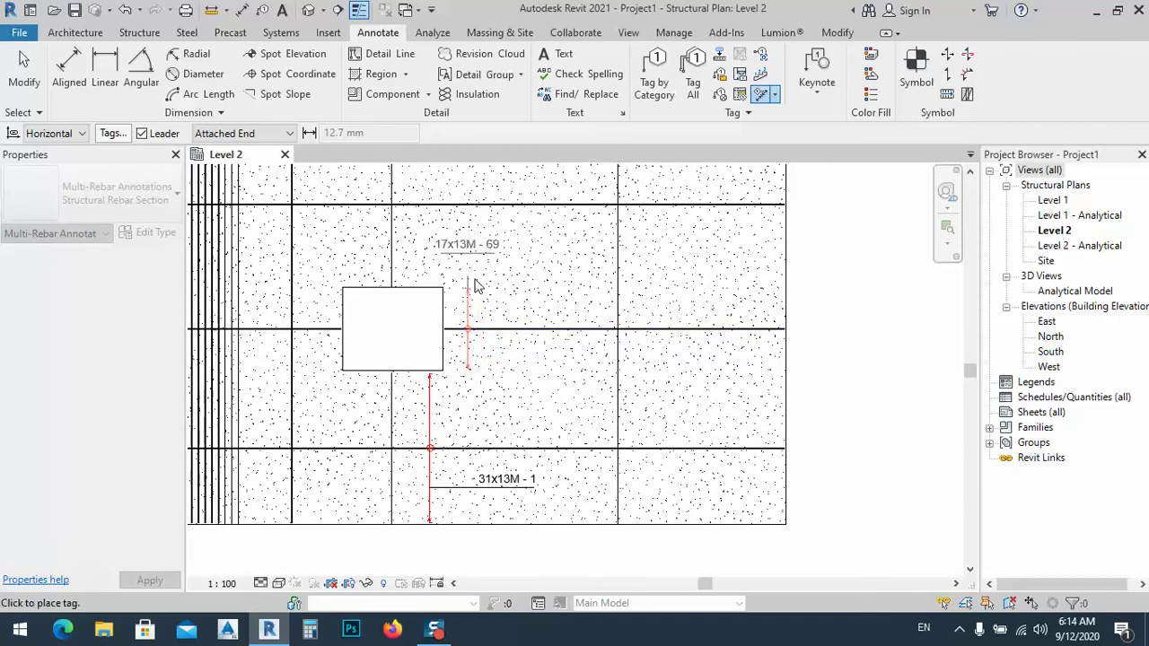
{"action": "left_click", "coordinate": [536, 317]}
{"action": "middle_click_drag", "start_coordinate": [505, 296], "coordinate": [500, 359]}
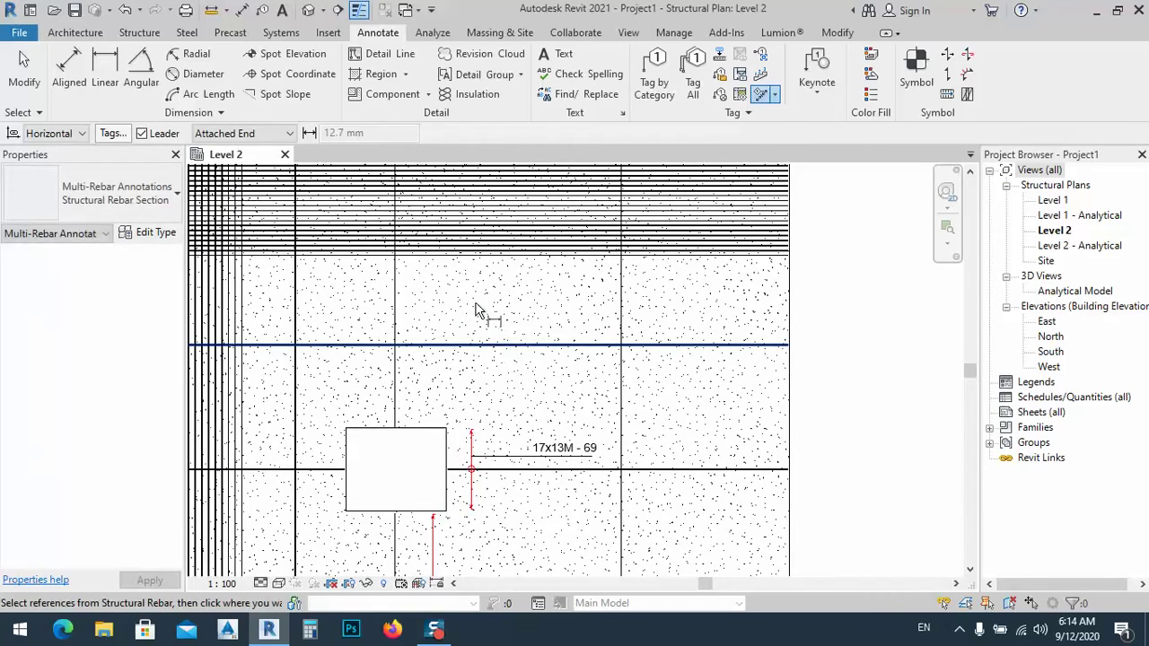
- Tag the upper rebar set with a 34x13M - 68 annotation and end tagging
{"action": "left_click", "coordinate": [450, 308]}
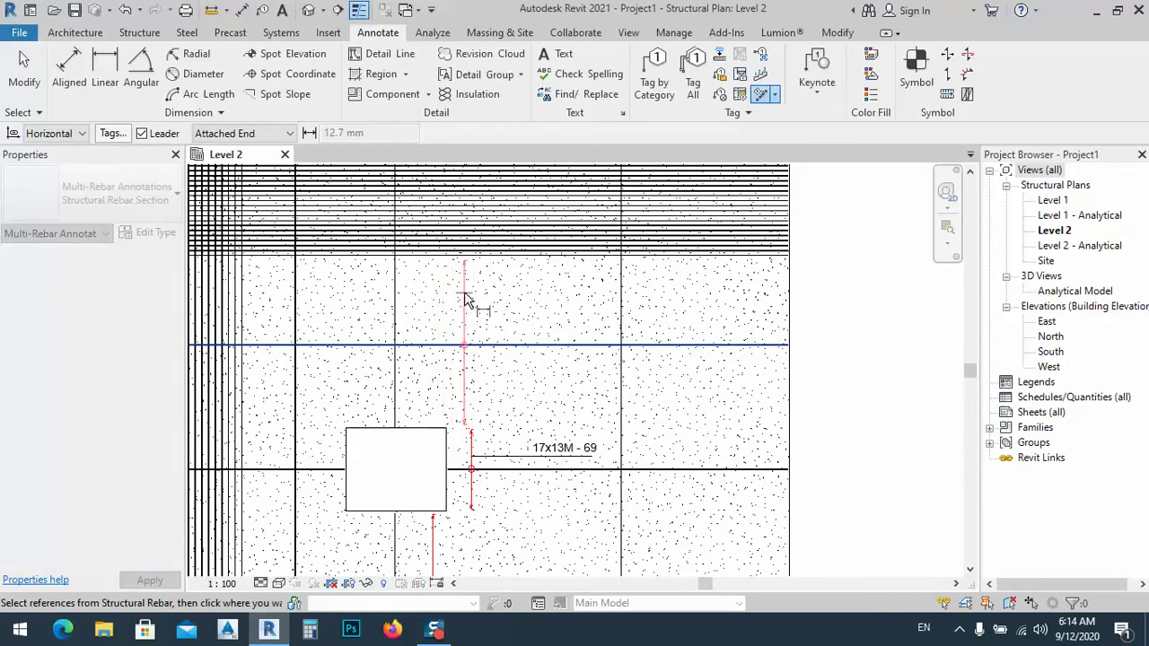
{"action": "left_click", "coordinate": [465, 299]}
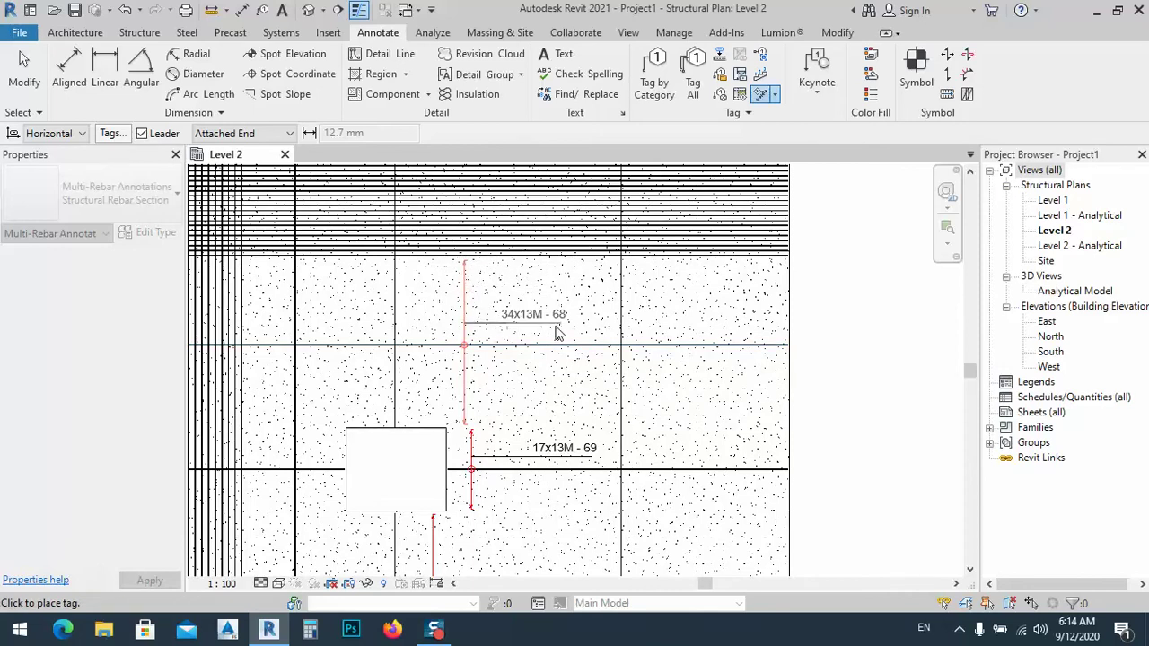
{"action": "right_click", "coordinate": [547, 314]}
{"action": "left_click", "coordinate": [533, 326]}
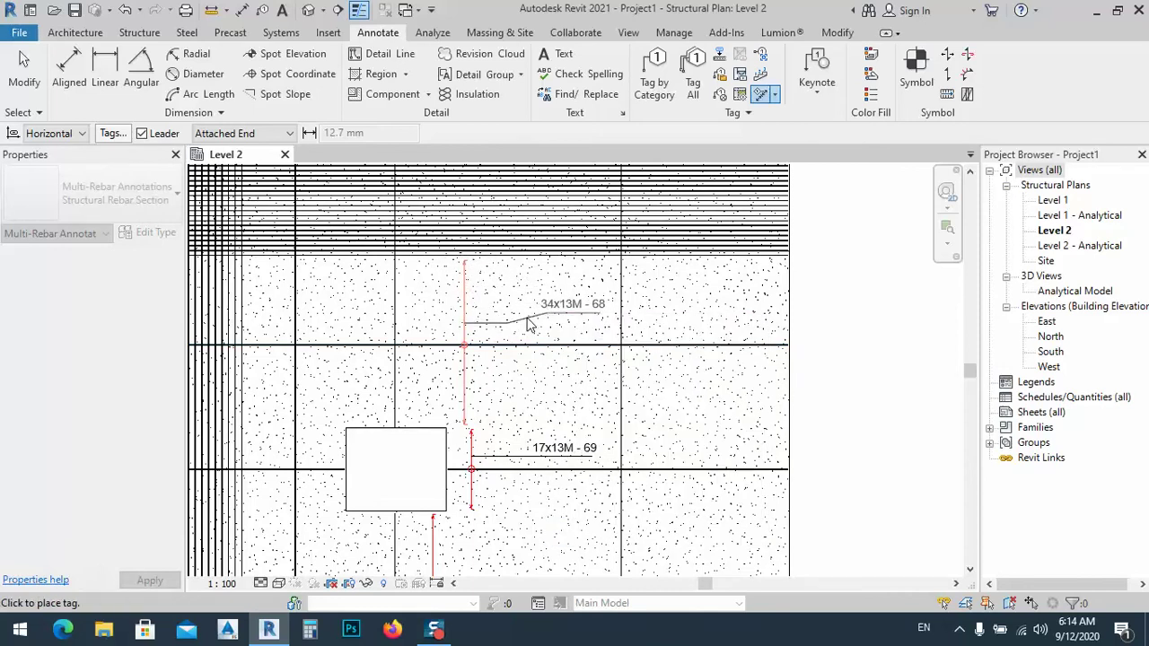
{"action": "left_click", "coordinate": [512, 329]}
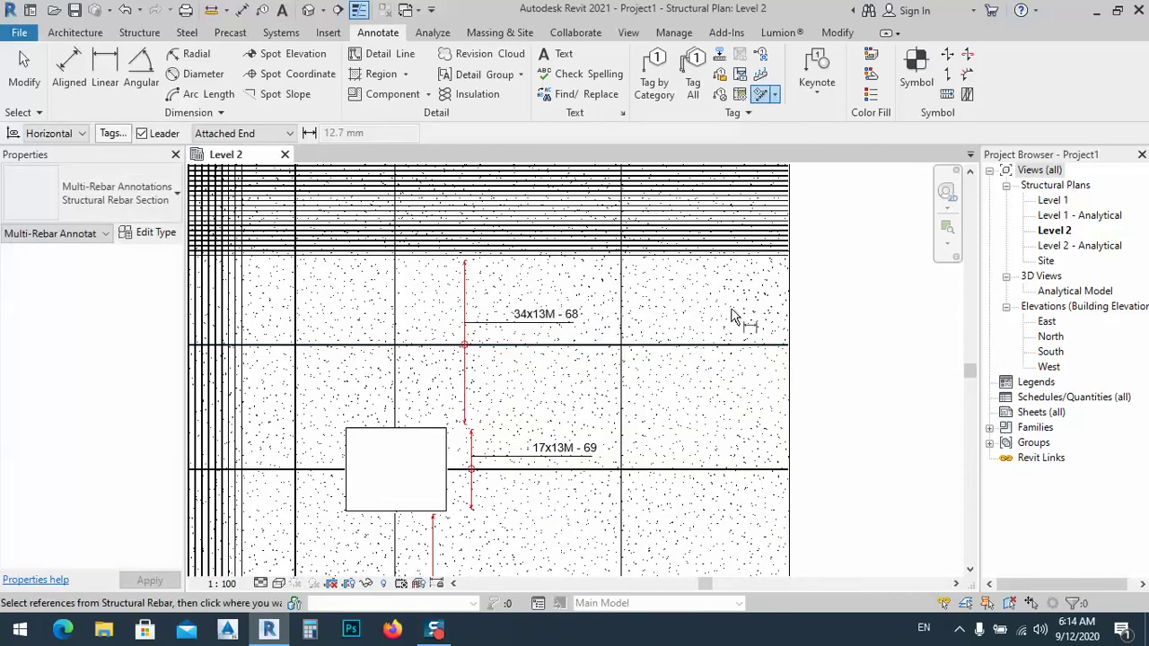
{"action": "right_click", "coordinate": [860, 314]}
{"action": "left_click", "coordinate": [887, 321]}
{"action": "middle_click_drag", "start_coordinate": [504, 330], "coordinate": [537, 307]}
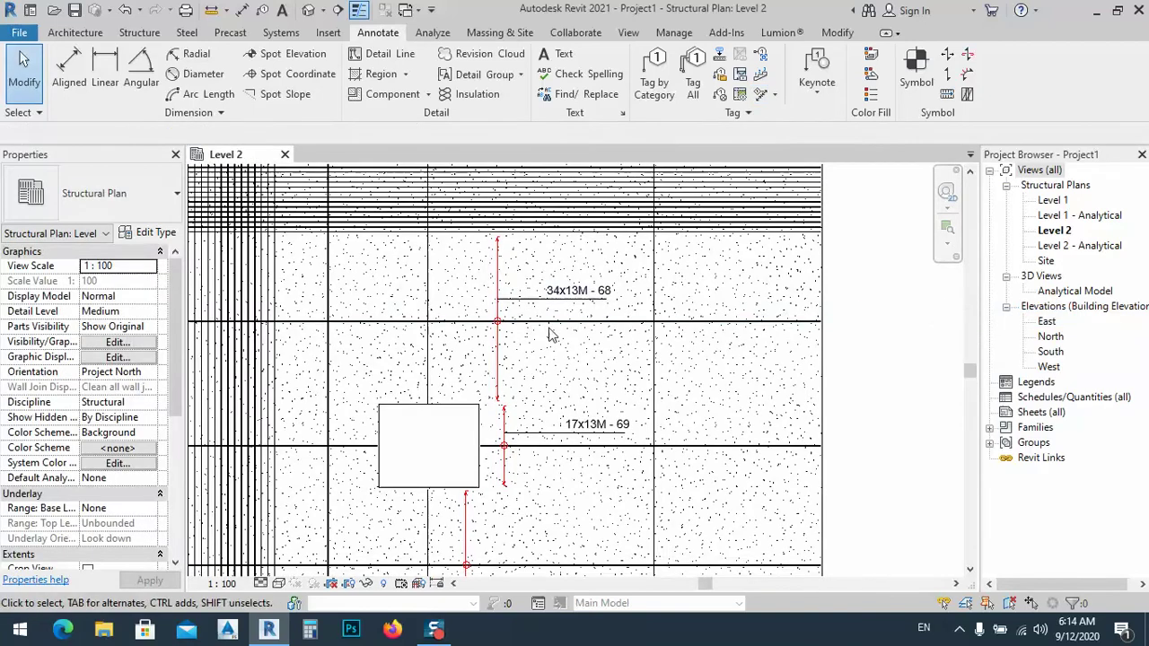
- Turn on Show Dimension Text in the 34x13M - 68 annotation's type properties
{"action": "left_click", "coordinate": [499, 308]}
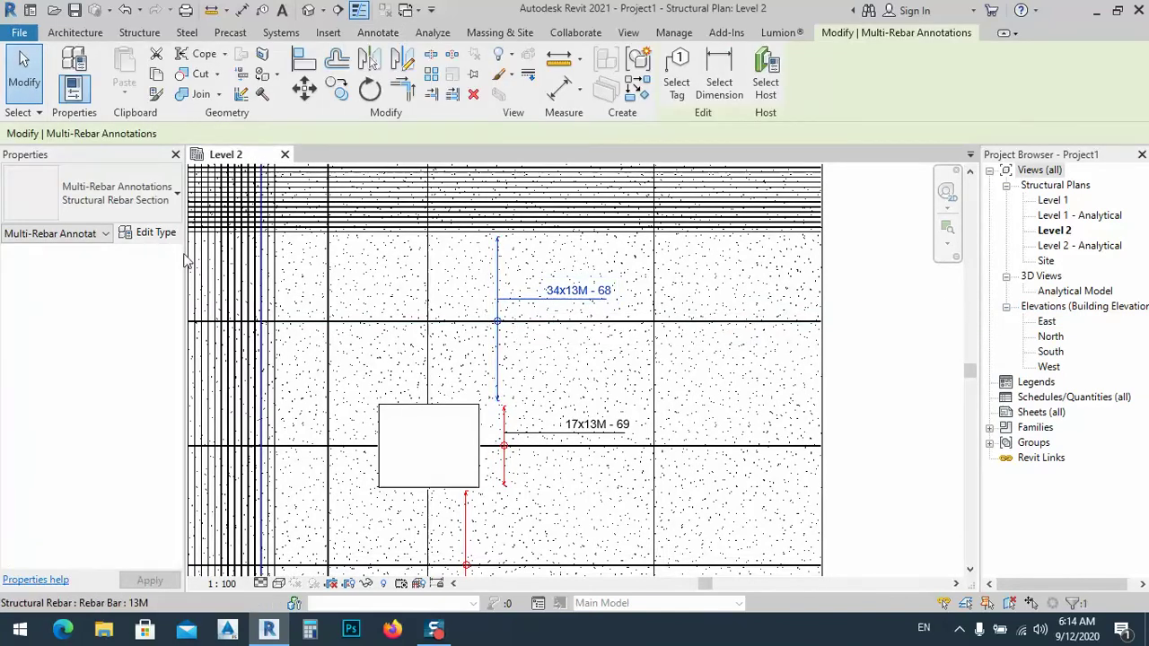
{"action": "left_click", "coordinate": [152, 206]}
{"action": "left_click", "coordinate": [153, 207]}
{"action": "left_click", "coordinate": [156, 232]}
{"action": "left_click", "coordinate": [865, 295]}
{"action": "left_click", "coordinate": [993, 531]}
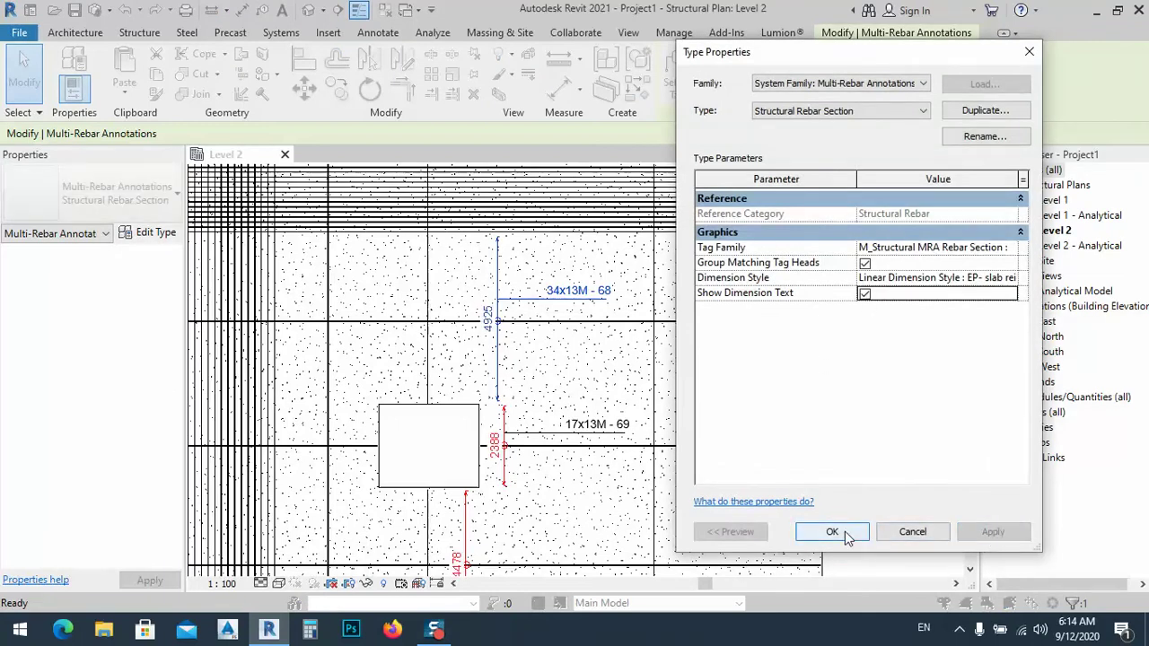
{"action": "left_click", "coordinate": [833, 533]}
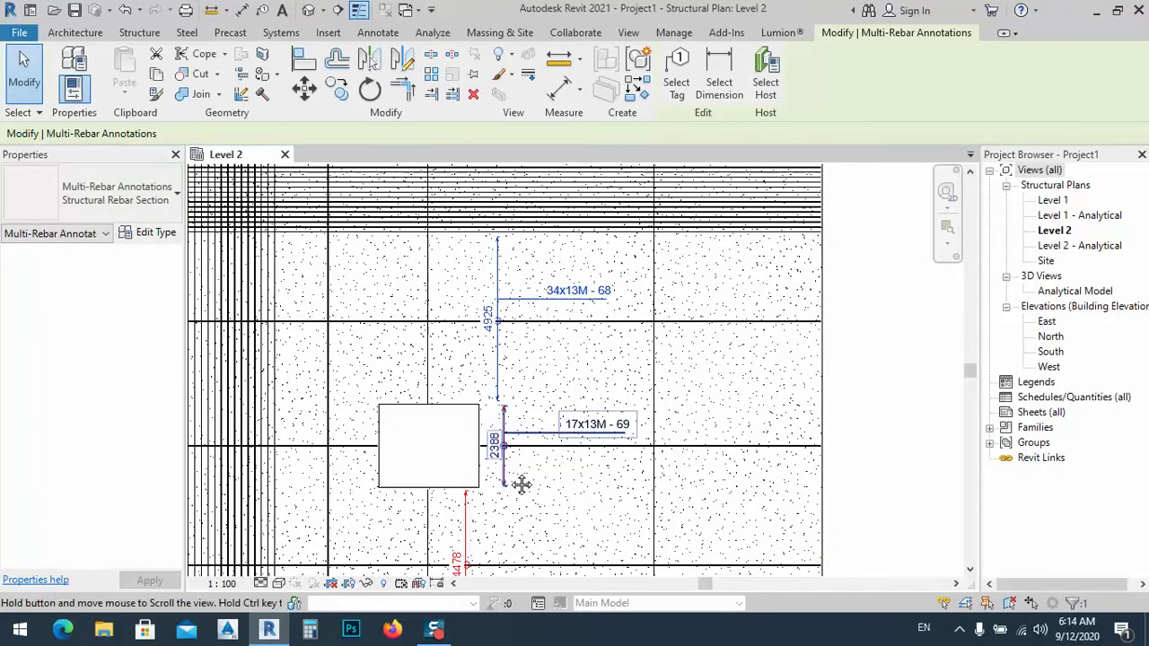
- Pan and zoom the plan to check the 4478 and 2388 dimension labels
{"action": "middle_click_drag", "start_coordinate": [508, 474], "coordinate": [522, 397]}
{"action": "scroll", "coordinate": [448, 469], "scroll_direction": "up", "scroll_amount": 5}
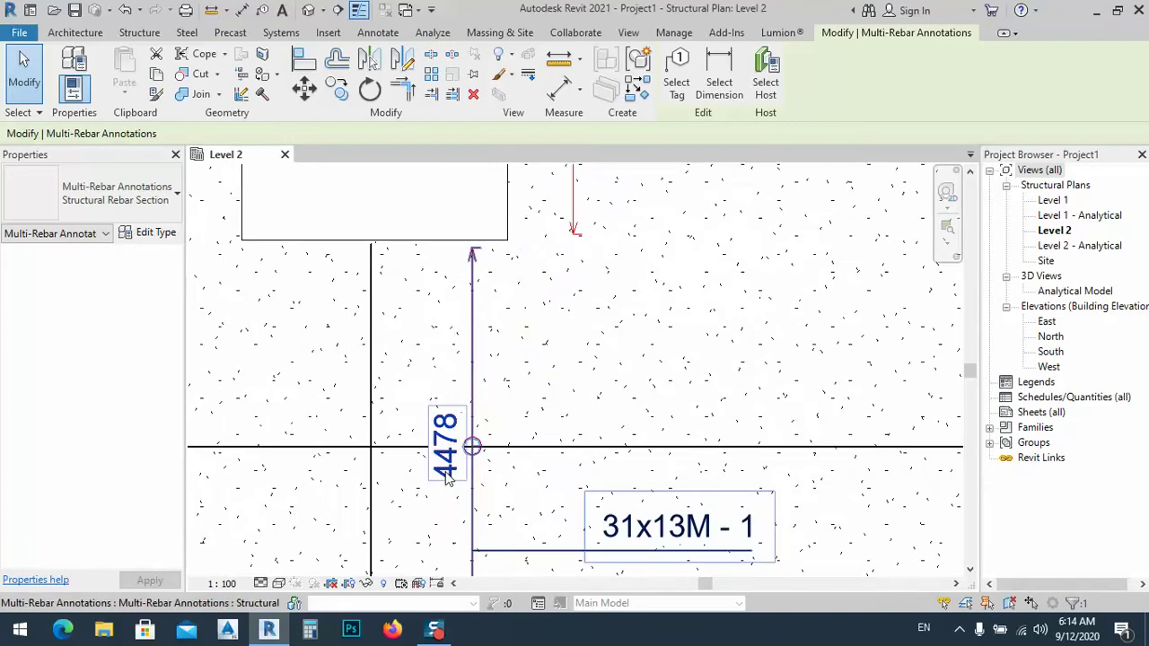
{"action": "scroll", "coordinate": [447, 468], "scroll_direction": "down", "scroll_amount": 3}
{"action": "middle_click_drag", "start_coordinate": [560, 507], "coordinate": [521, 434]}
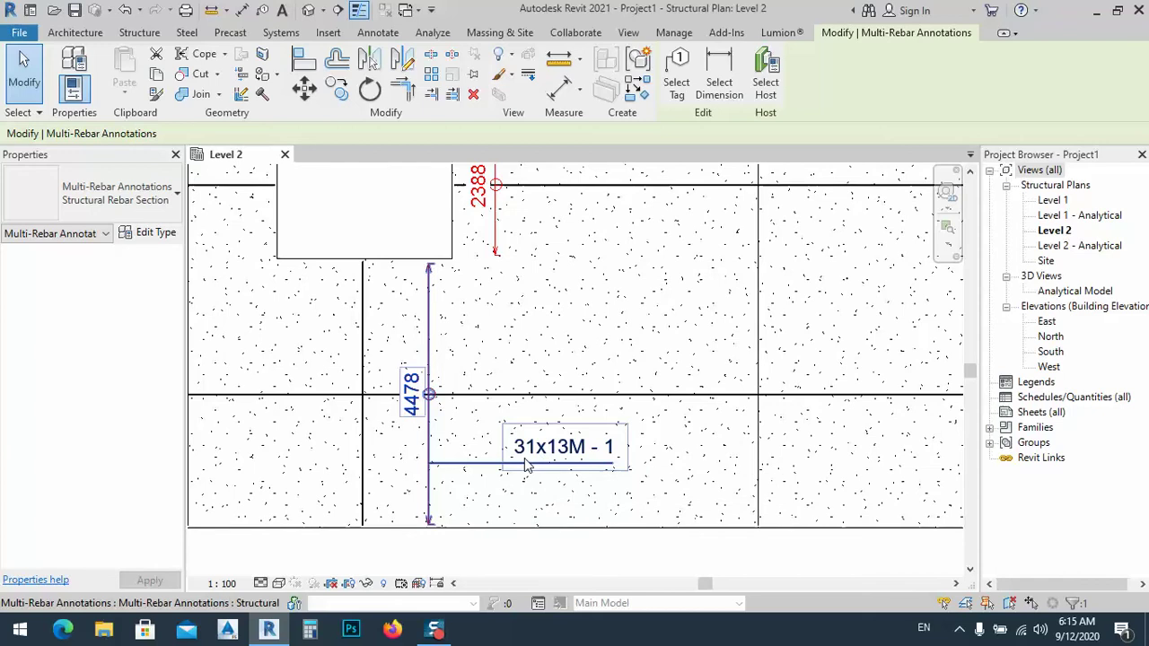
{"action": "scroll", "coordinate": [539, 460], "scroll_direction": "down", "scroll_amount": 2}
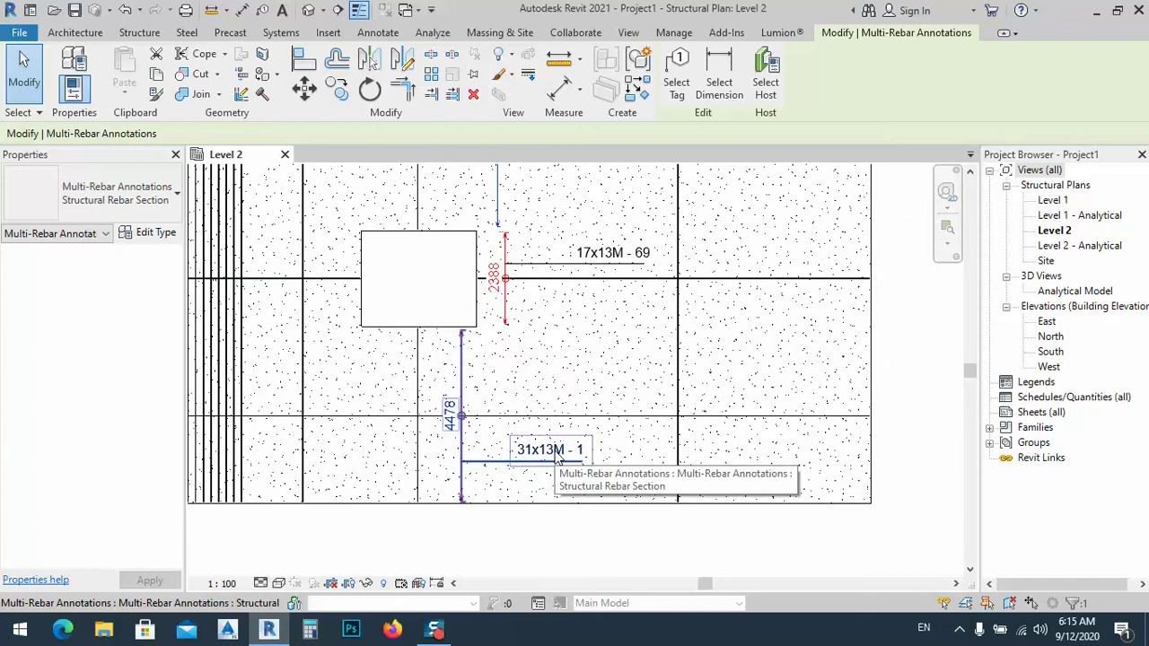
- Change the annotation type's tag family, apply it, and exit annotation placement
{"action": "left_click", "coordinate": [154, 233]}
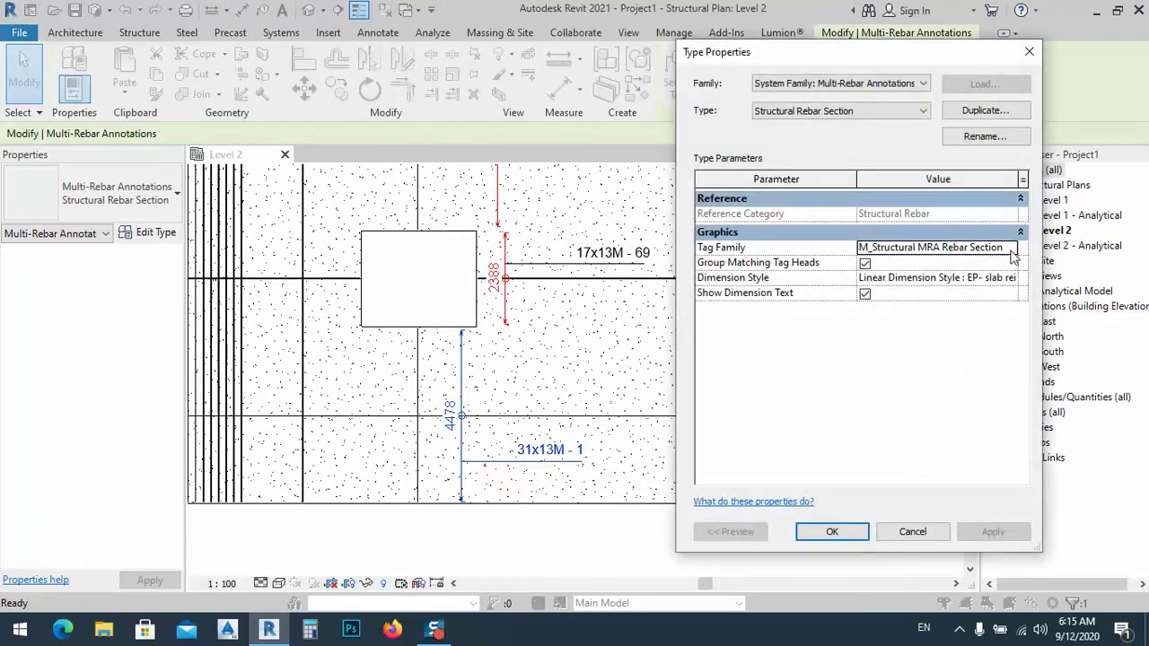
{"action": "left_click", "coordinate": [1011, 252]}
{"action": "left_click", "coordinate": [977, 289]}
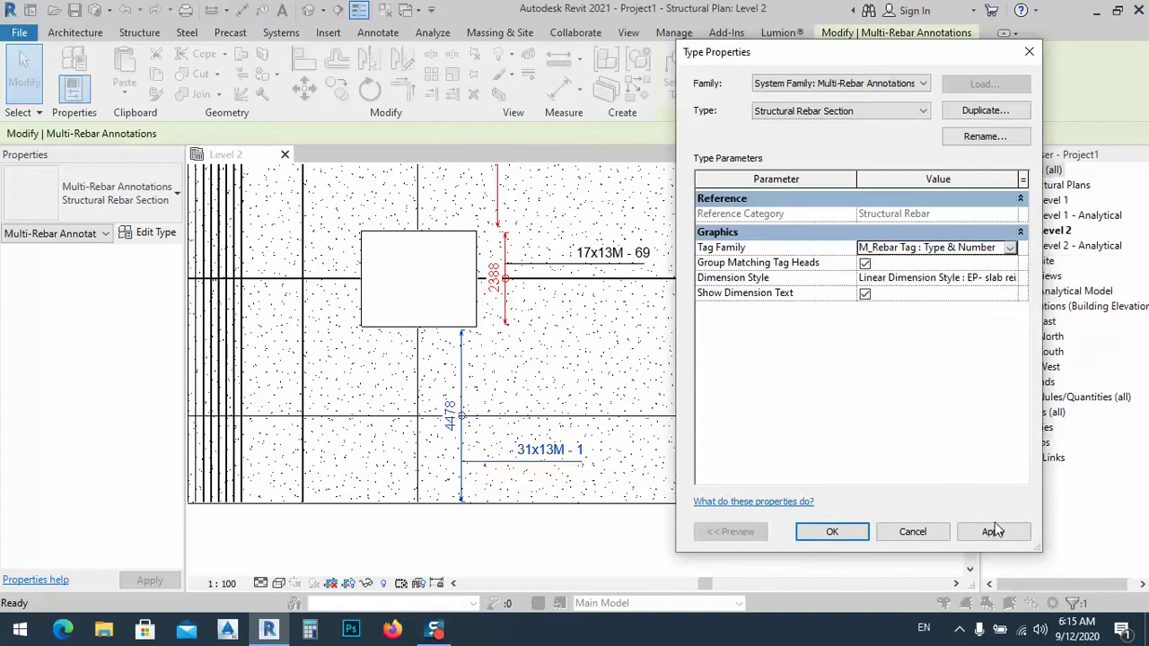
{"action": "left_click", "coordinate": [994, 532]}
{"action": "left_click", "coordinate": [853, 537]}
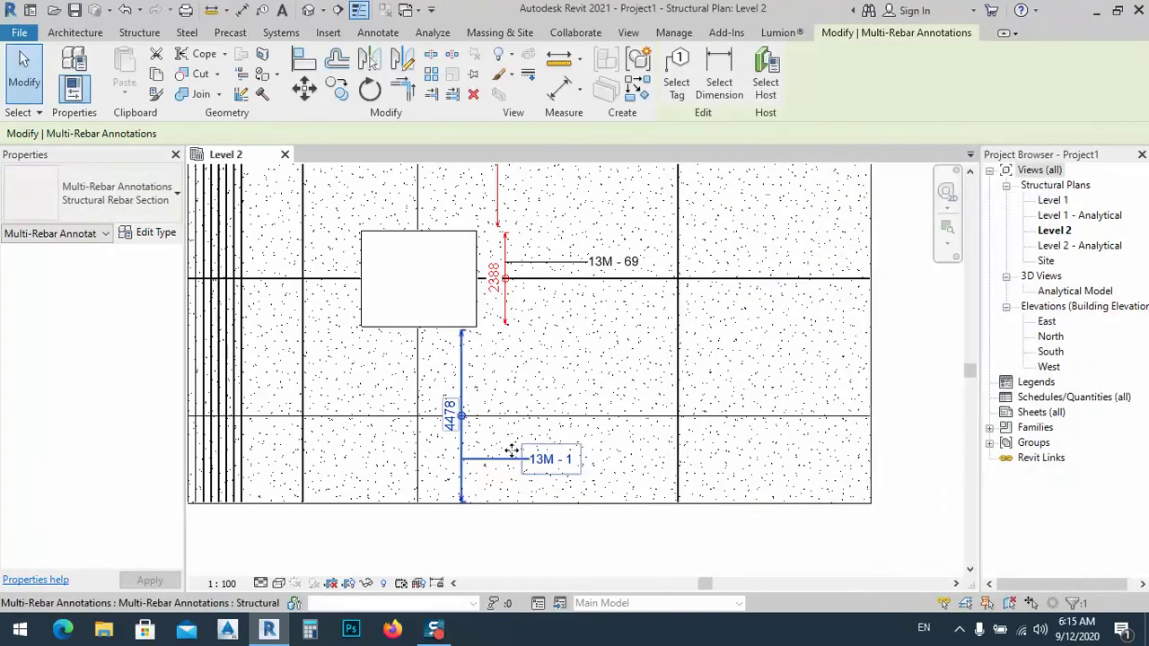
{"action": "left_click", "coordinate": [128, 195]}
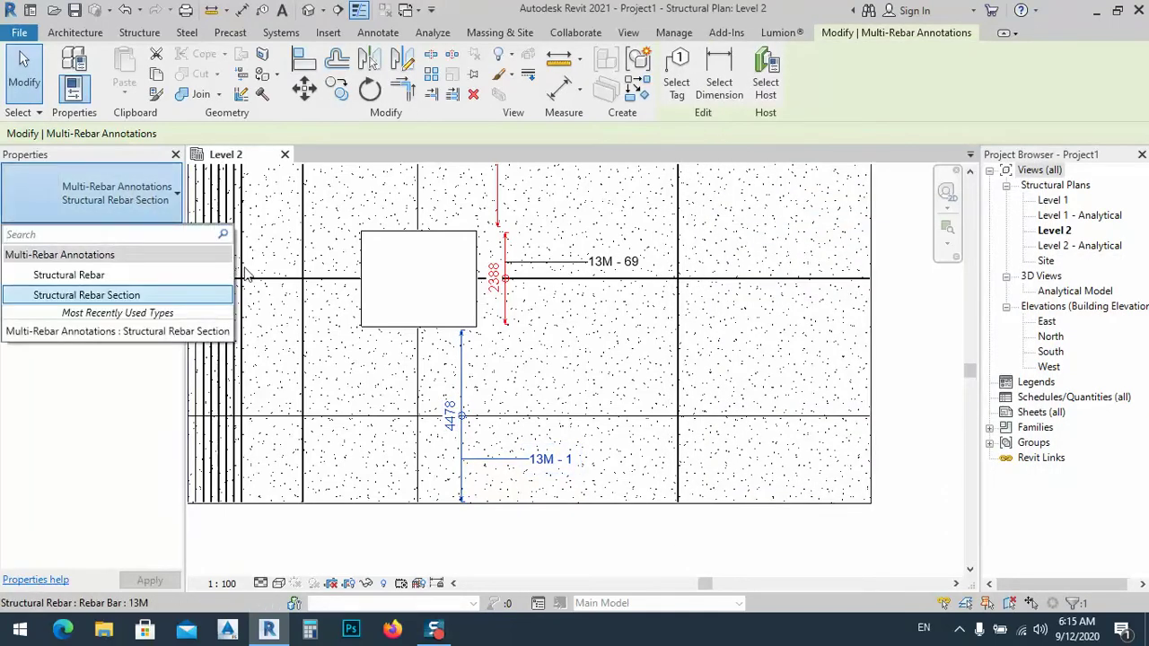
{"action": "left_click", "coordinate": [118, 186]}
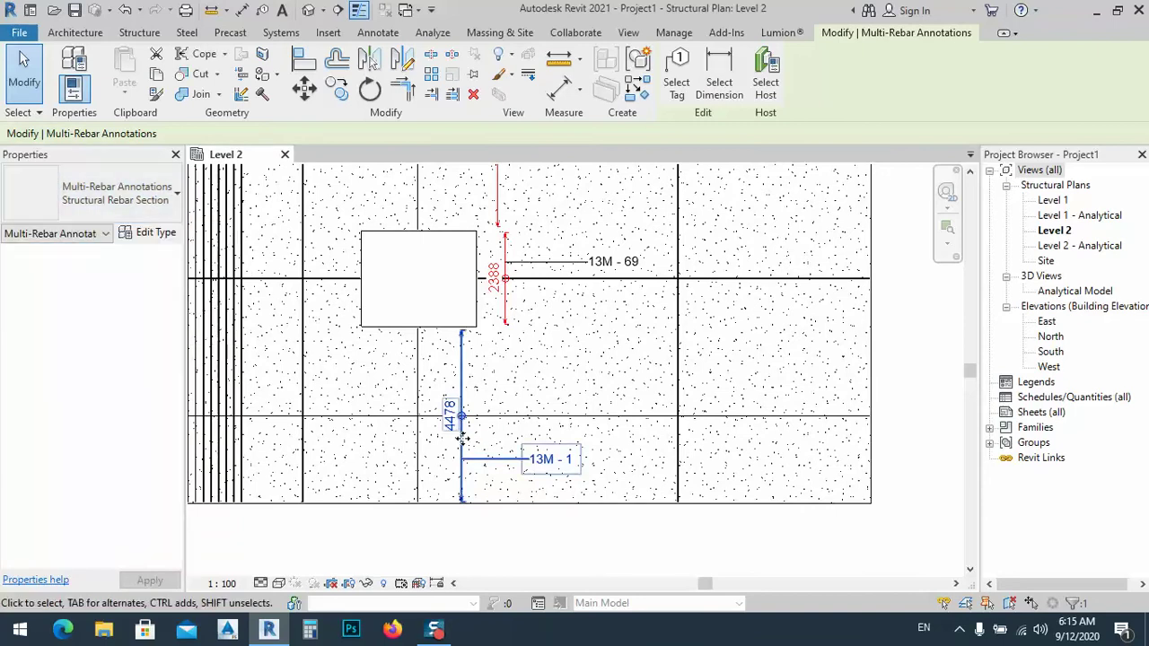
{"action": "key", "text": "Escape"}
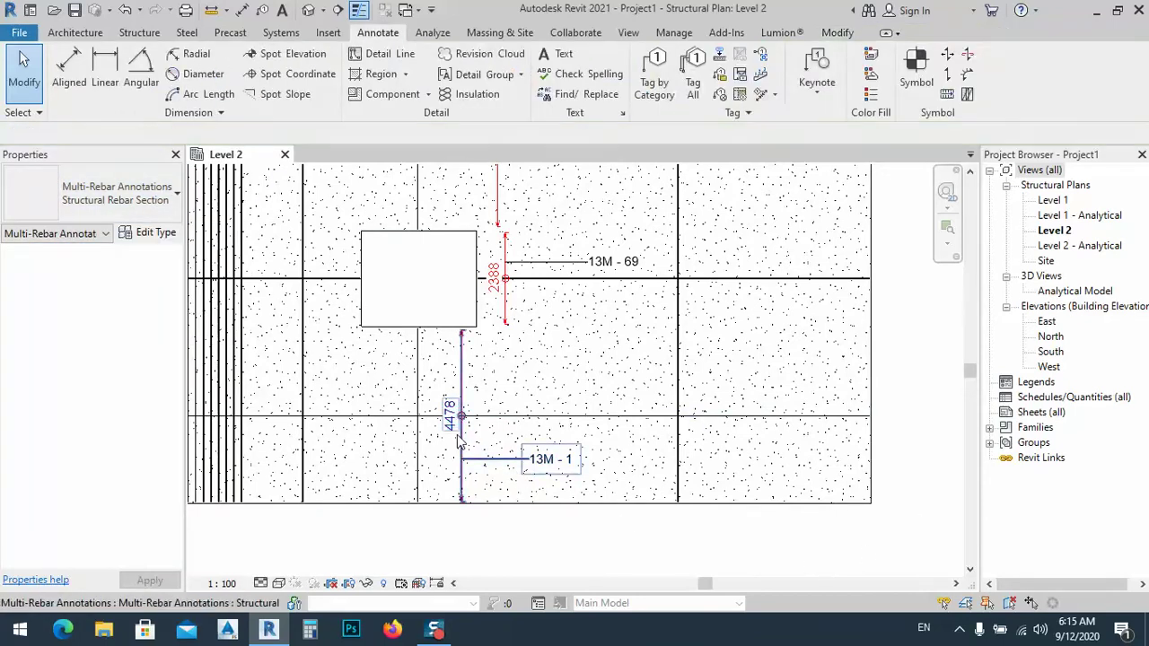
- Set the lower annotation's tag family to M_Rebar Tag : Quantity Type Spacing & Number - 1 Line
{"action": "left_click", "coordinate": [459, 438]}
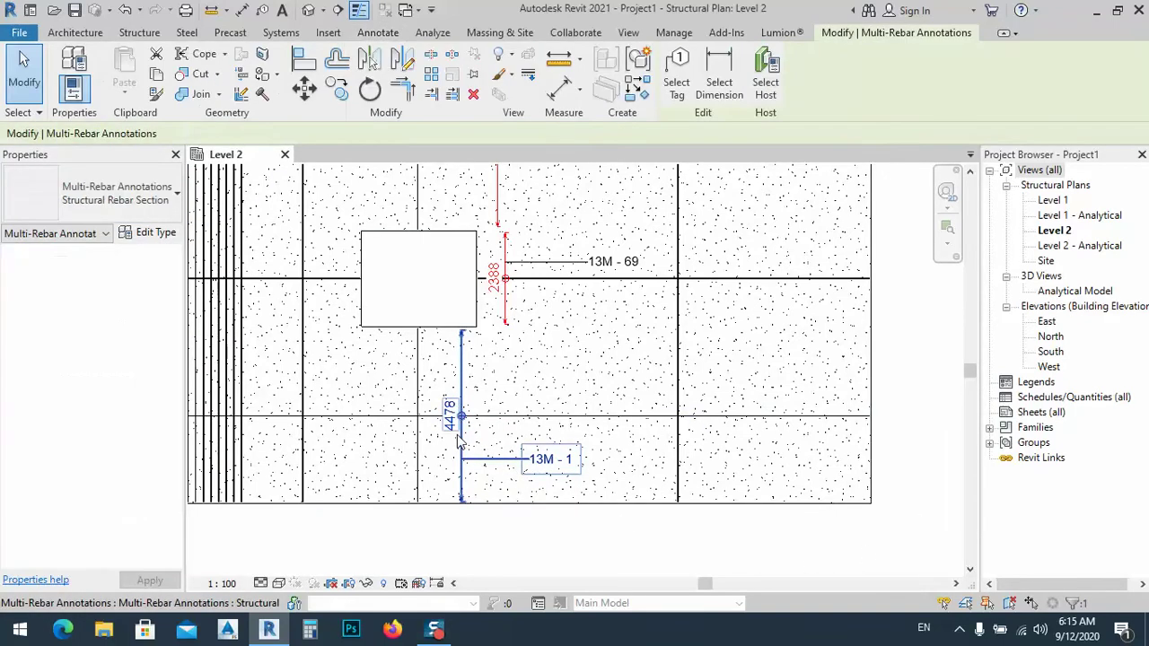
{"action": "left_click", "coordinate": [153, 234]}
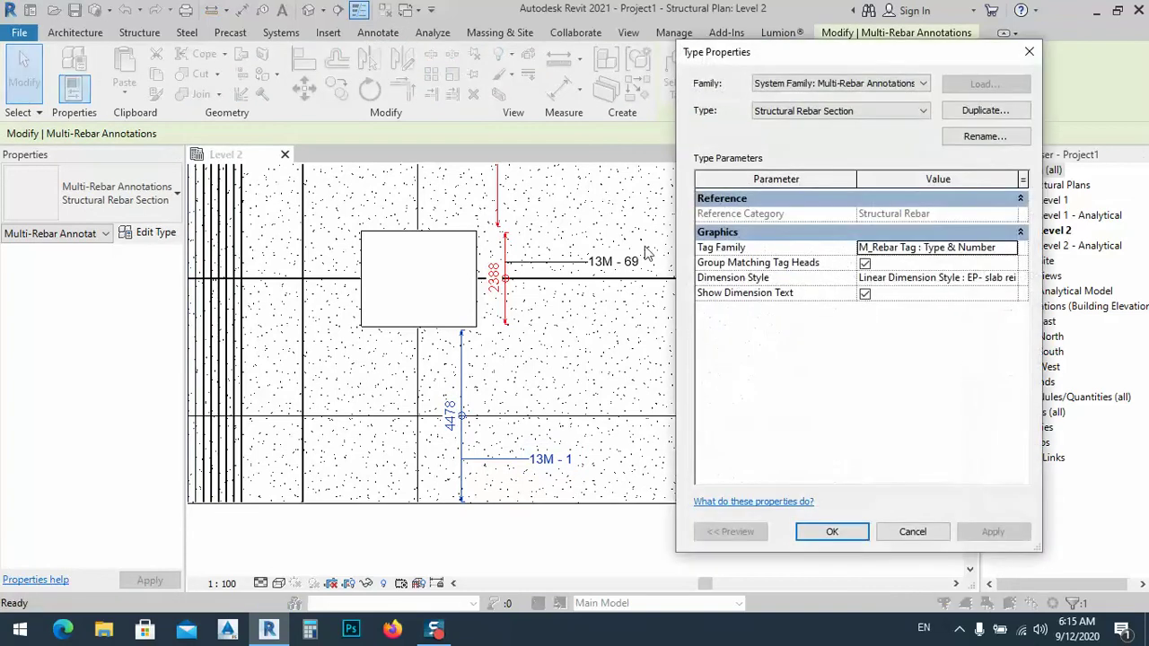
{"action": "left_click", "coordinate": [994, 252]}
{"action": "left_click", "coordinate": [1012, 250]}
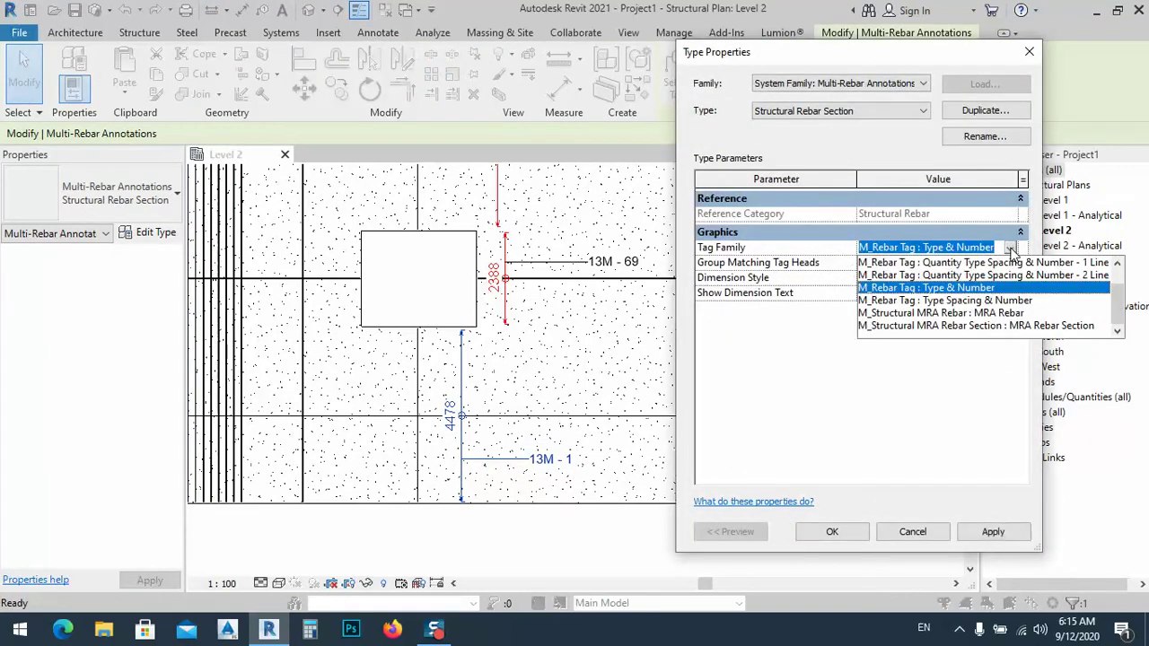
{"action": "left_click", "coordinate": [988, 264]}
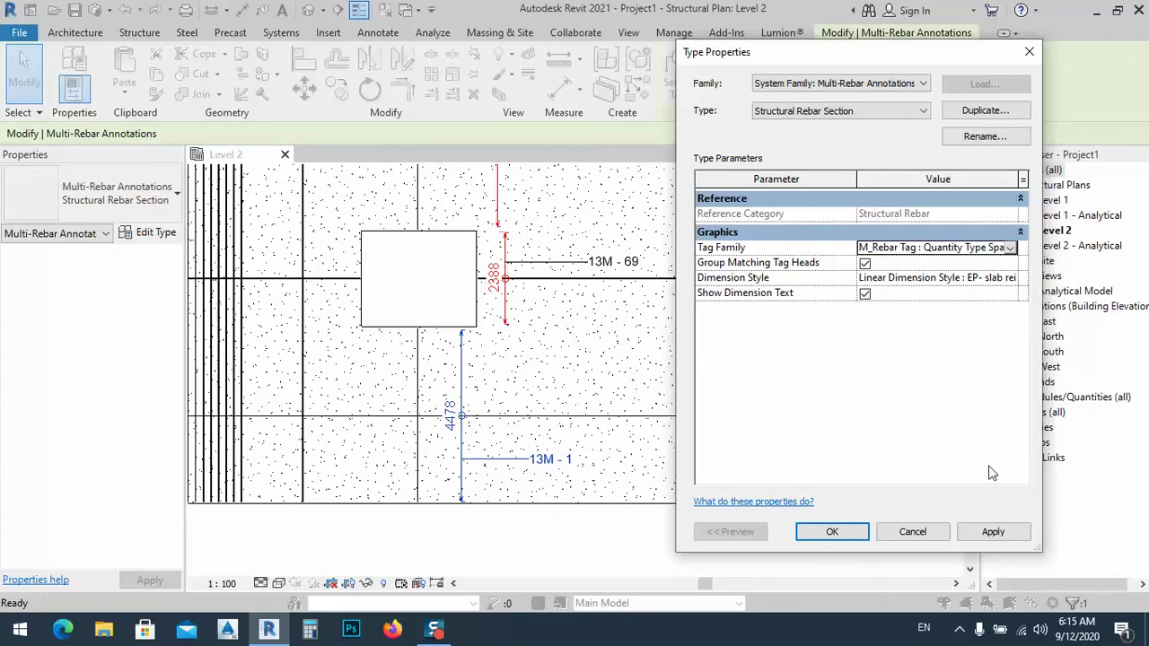
{"action": "left_click", "coordinate": [991, 531]}
{"action": "left_click", "coordinate": [816, 532]}
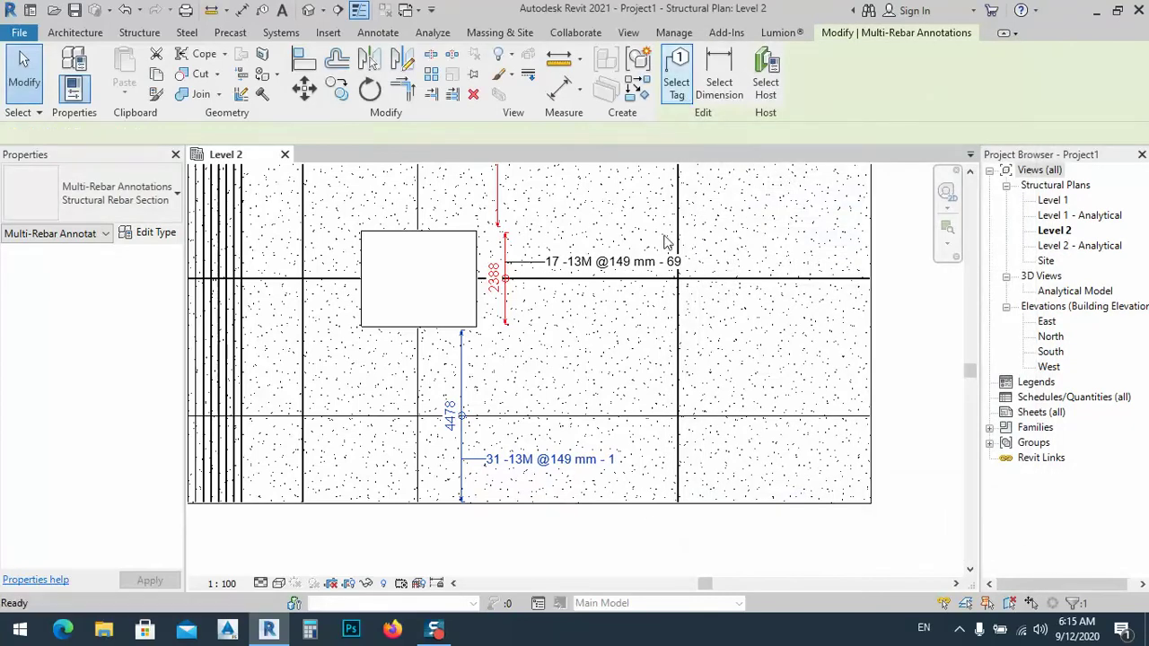
{"action": "left_click", "coordinate": [679, 89]}
- Drop Rebar Number from the tag label and reload the family, overwriting the existing version
{"action": "double_click", "coordinate": [583, 459]}
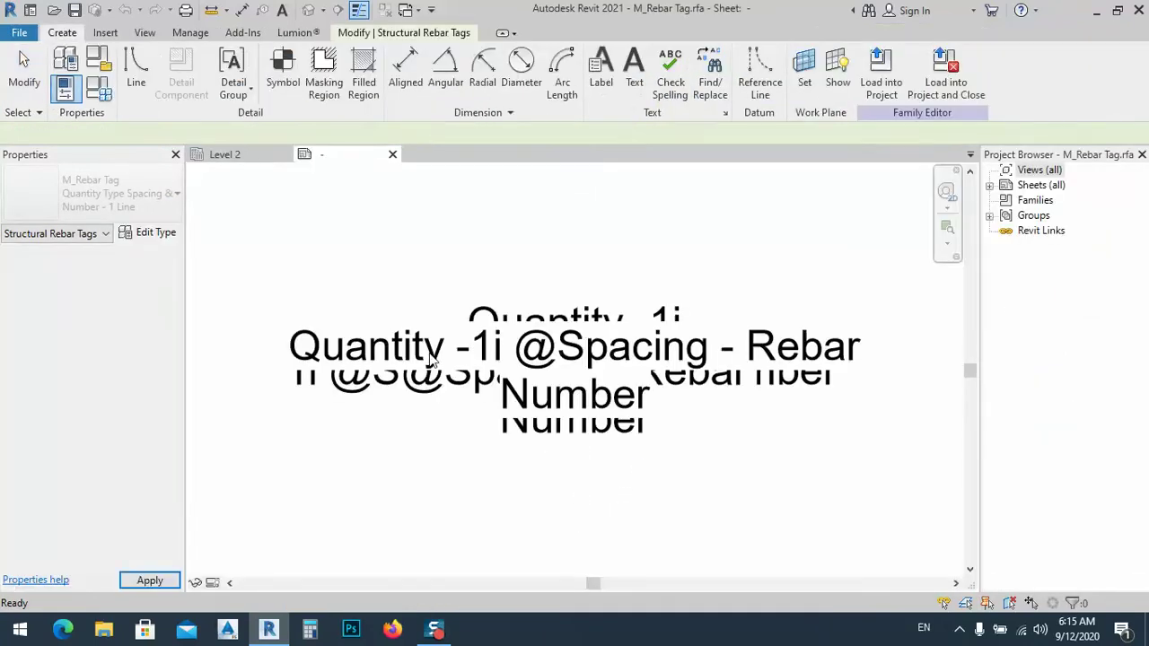
{"action": "left_click", "coordinate": [456, 375]}
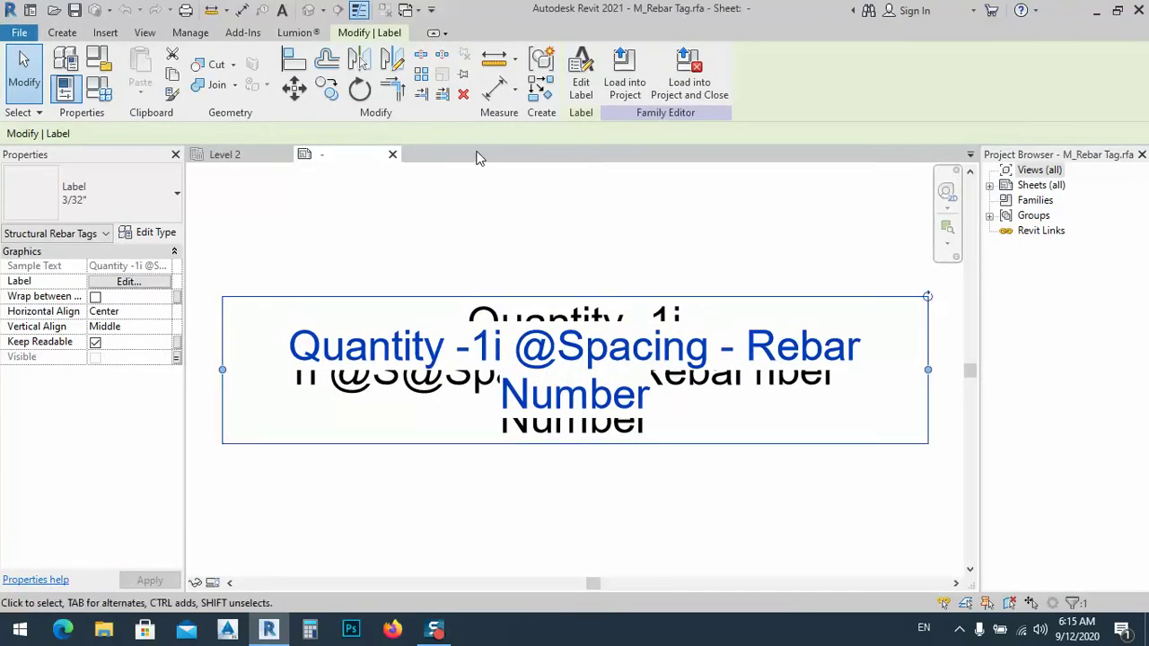
{"action": "left_click", "coordinate": [580, 84]}
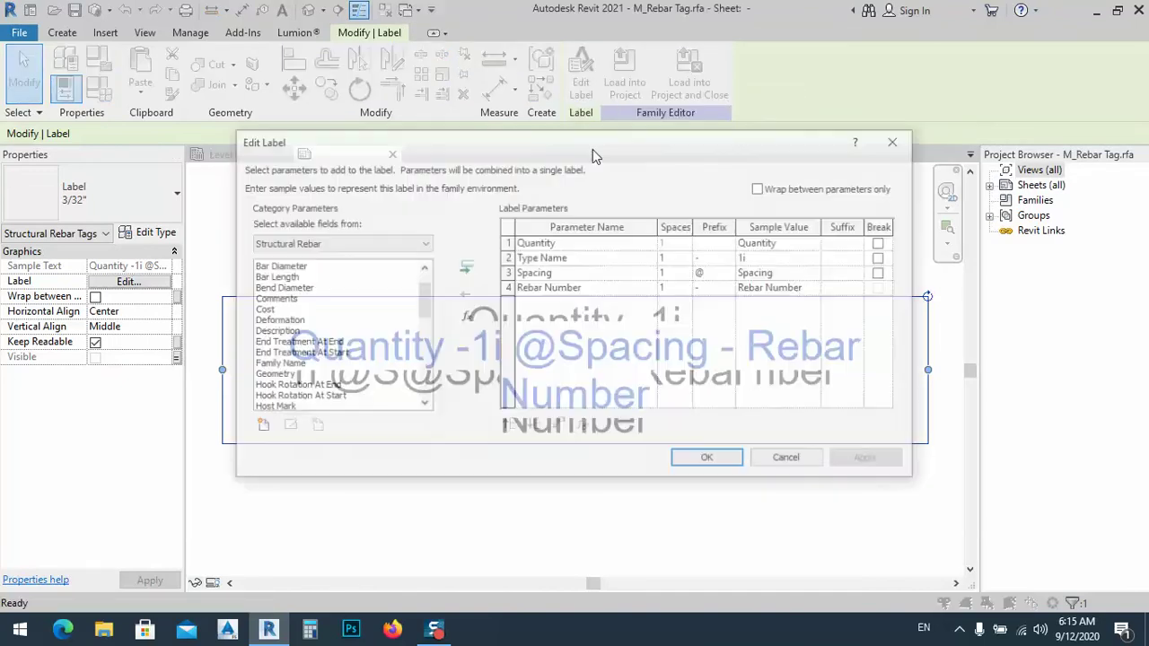
{"action": "left_click", "coordinate": [558, 291]}
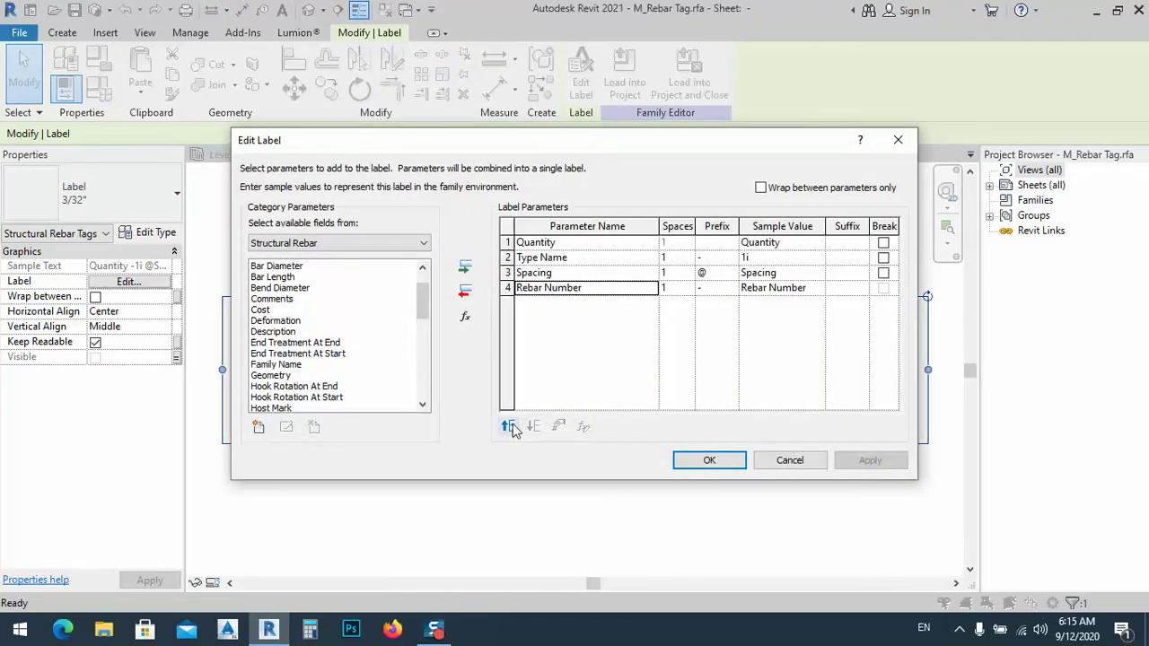
{"action": "left_click", "coordinate": [464, 291]}
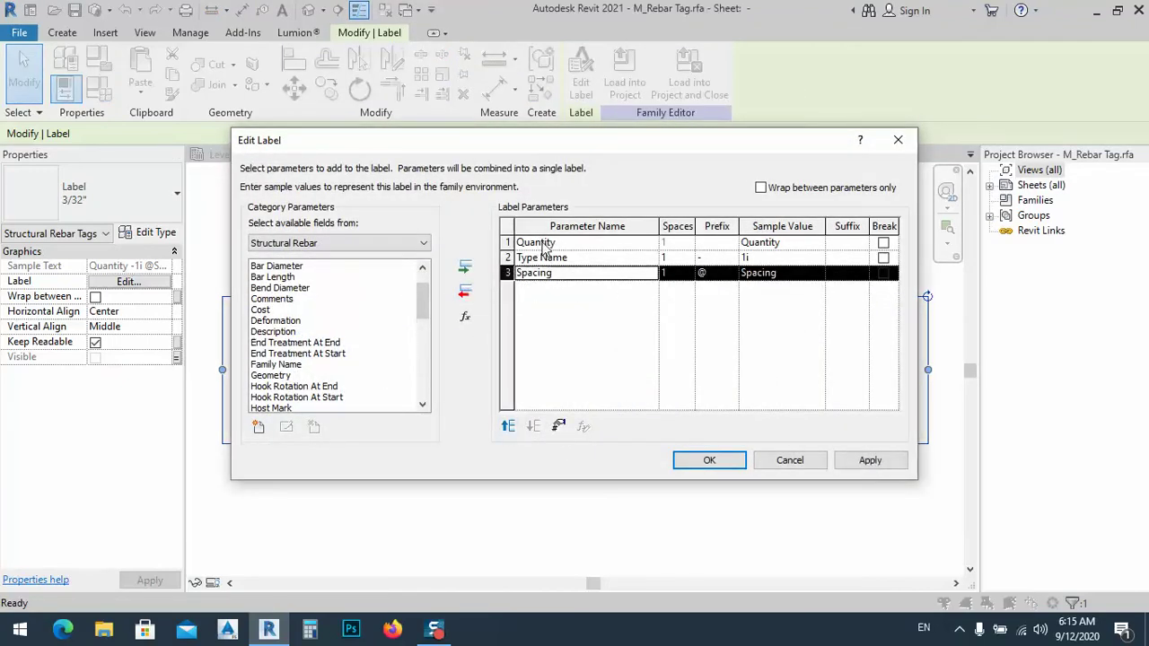
{"action": "left_click", "coordinate": [870, 461]}
{"action": "left_click", "coordinate": [709, 462]}
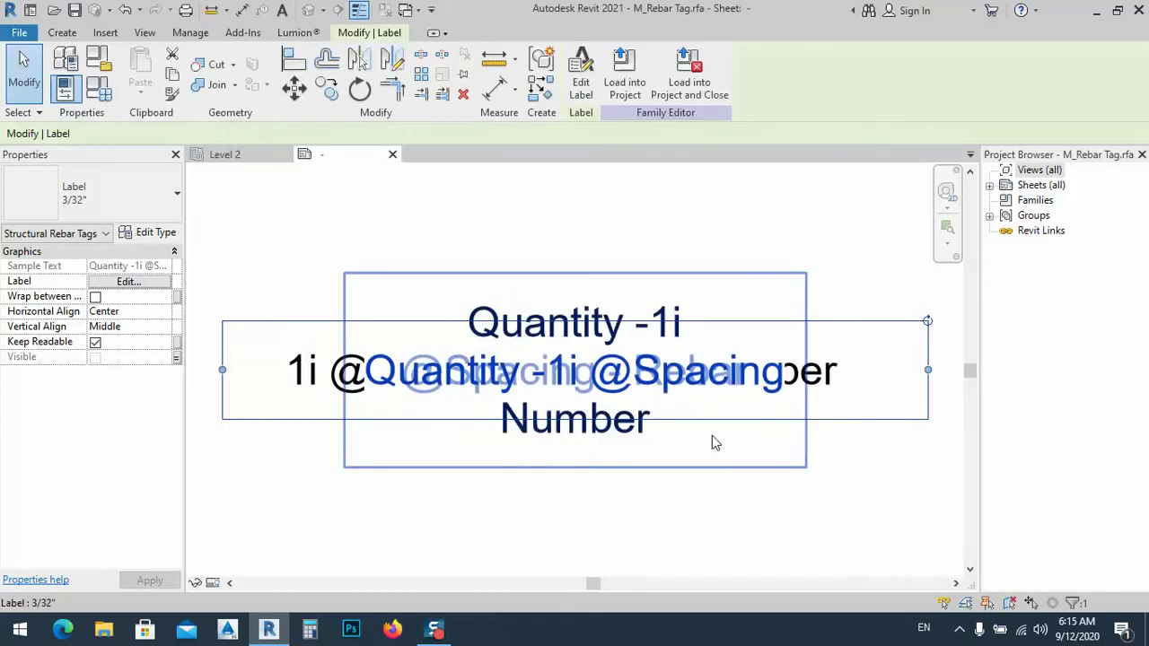
{"action": "left_click", "coordinate": [631, 84]}
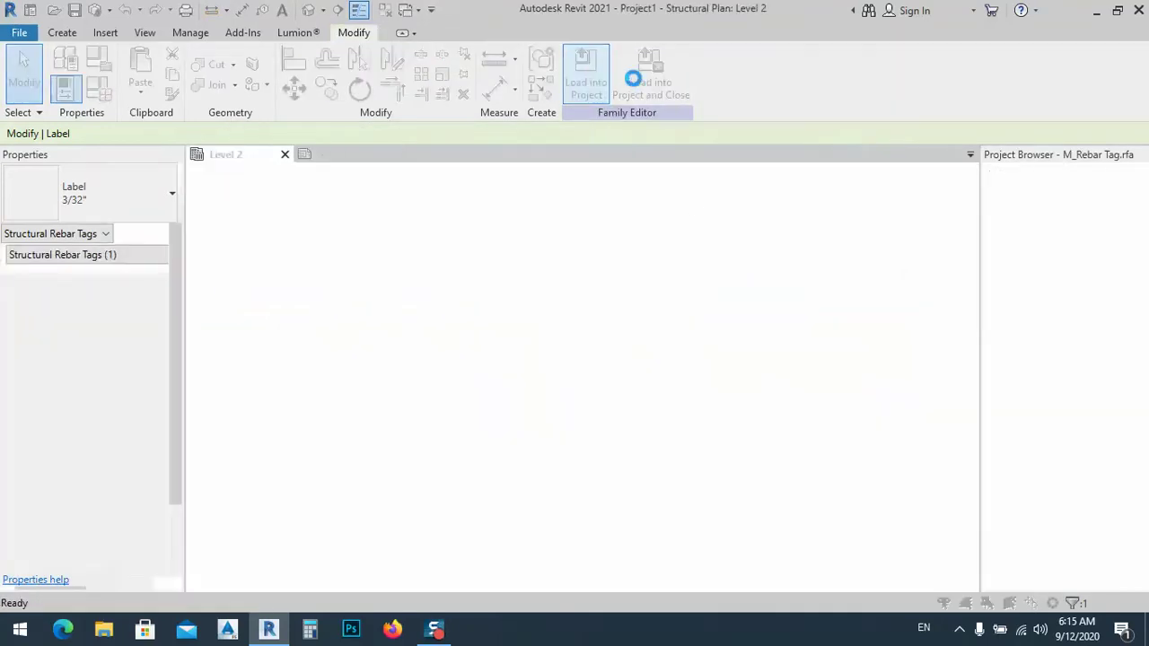
{"action": "left_click", "coordinate": [555, 306]}
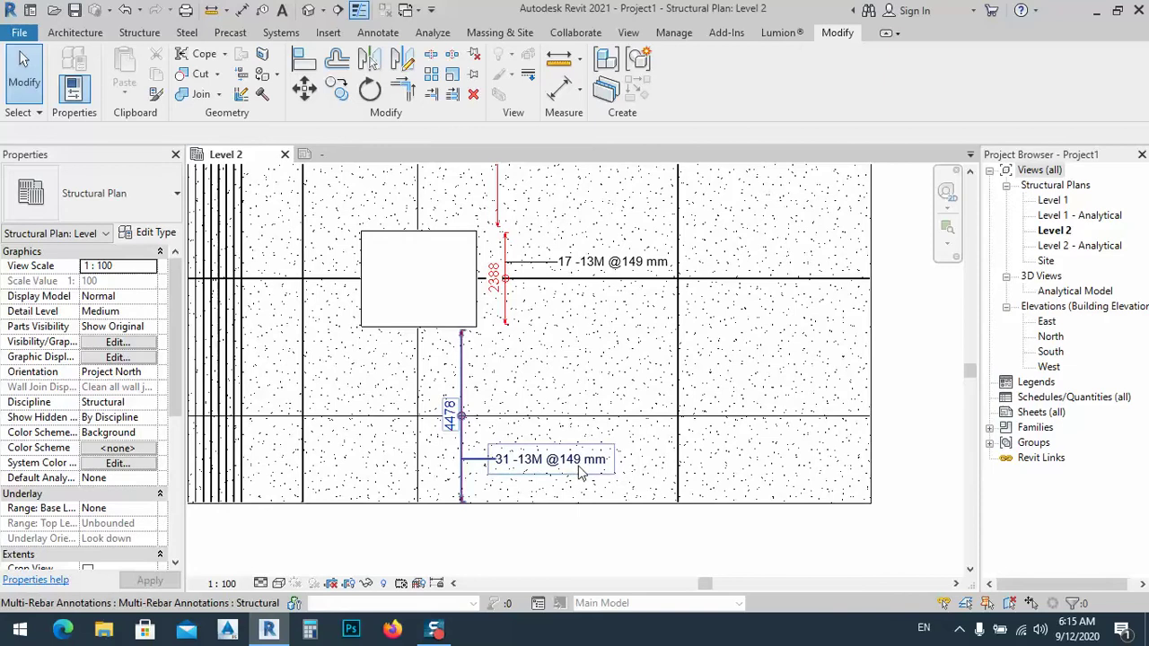
{"action": "middle_click_drag", "start_coordinate": [510, 557], "coordinate": [556, 539]}
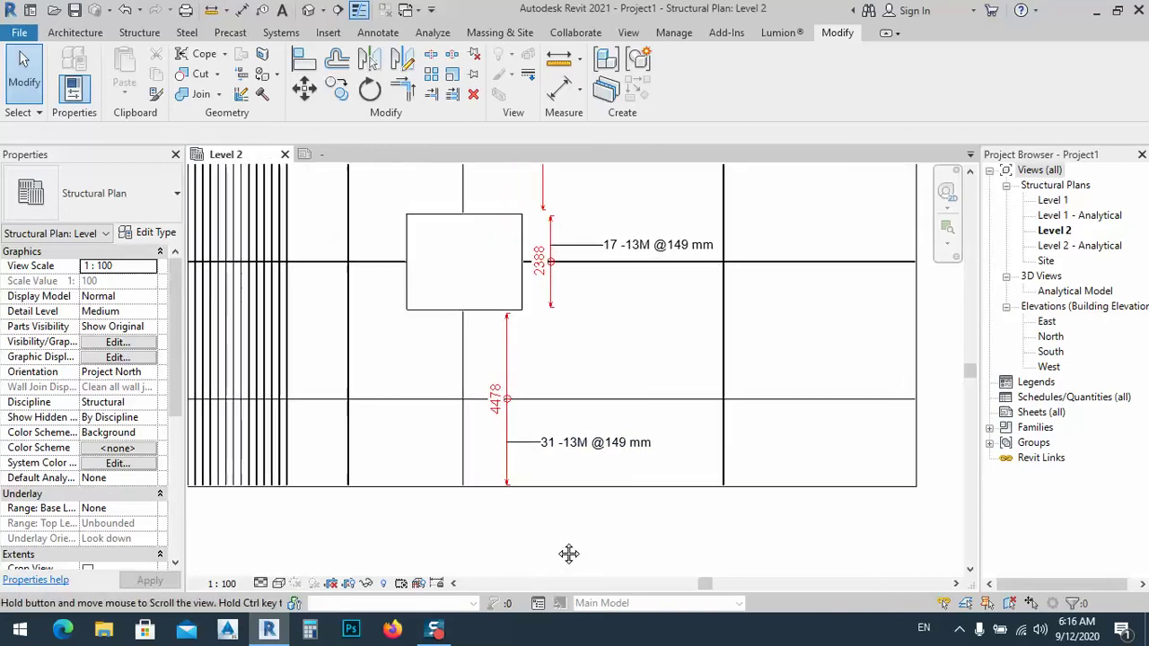
{"action": "middle_click_drag", "start_coordinate": [566, 292], "coordinate": [592, 475]}
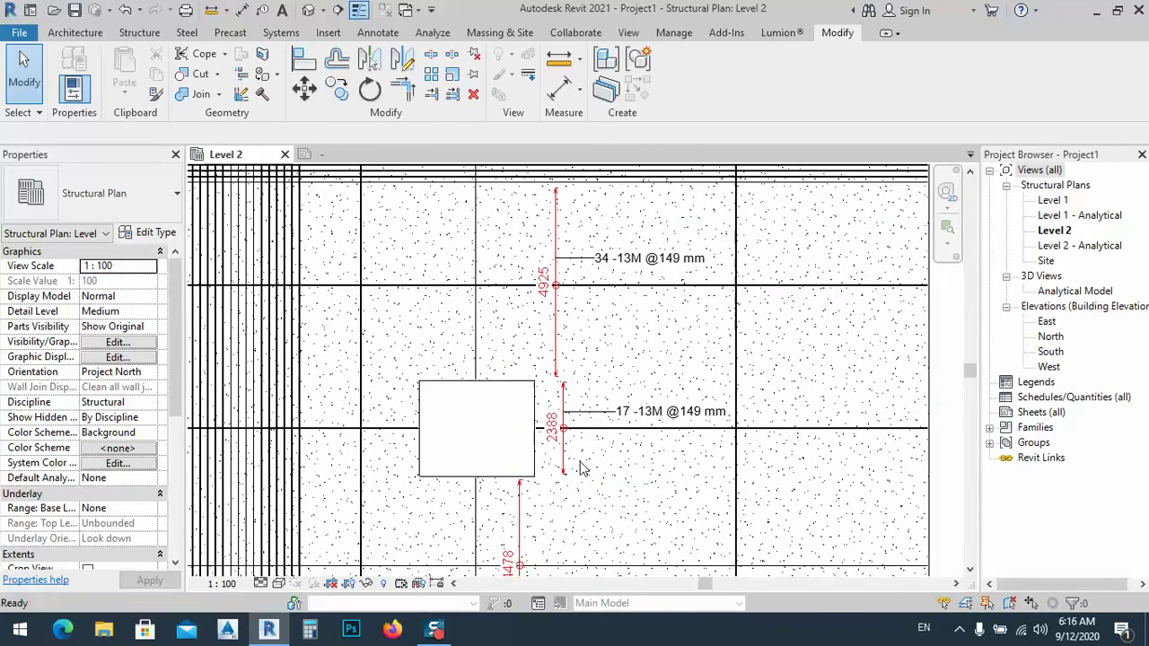
{"action": "scroll", "coordinate": [595, 330], "scroll_direction": "down", "scroll_amount": 2}
{"action": "middle_click_drag", "start_coordinate": [595, 330], "coordinate": [474, 467]}
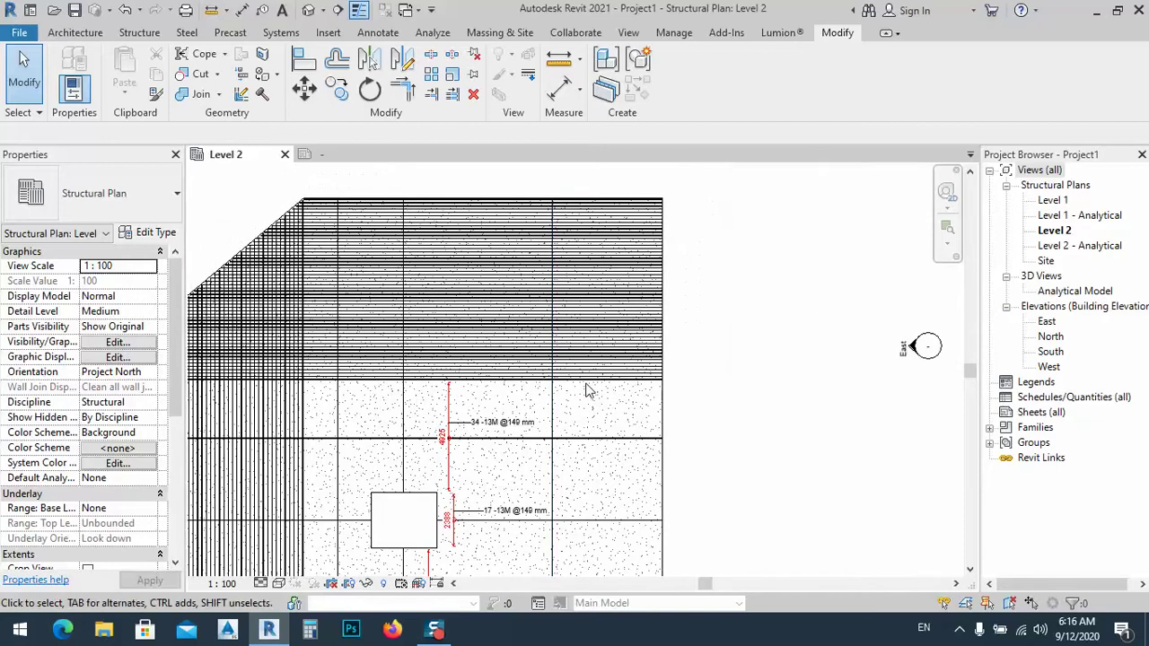
{"action": "left_click", "coordinate": [85, 36]}
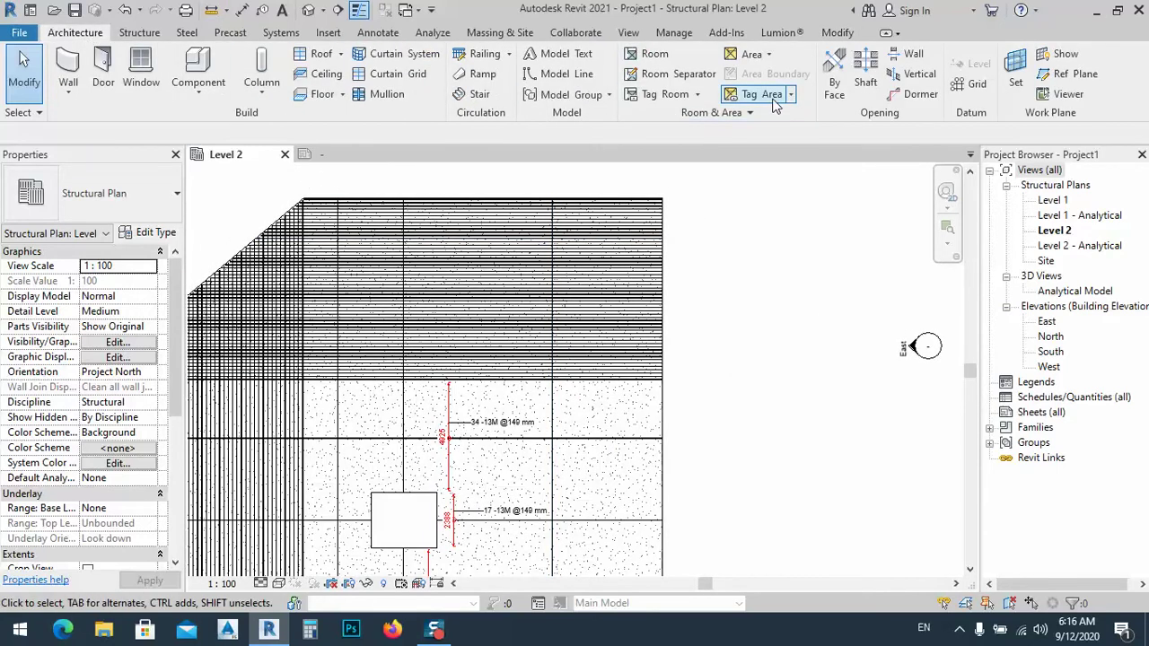
- Start a Multi-Rebar Annotation from the Annotate tab's Tag panel
{"action": "left_click", "coordinate": [378, 34]}
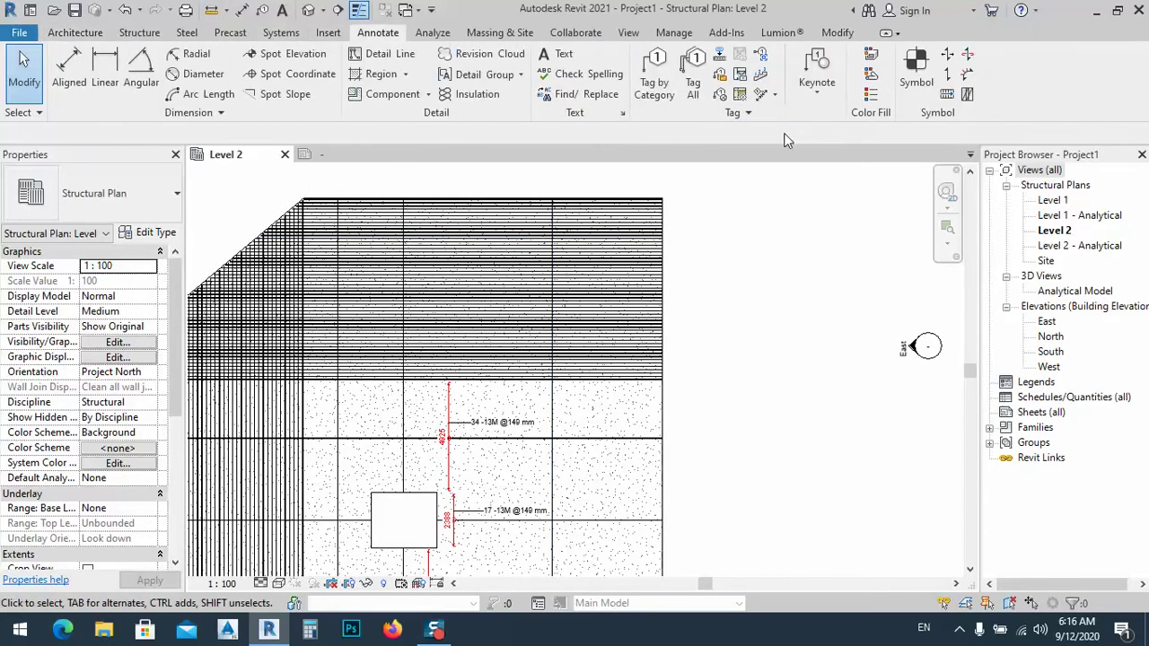
{"action": "left_click", "coordinate": [762, 93]}
{"action": "scroll", "coordinate": [643, 399], "scroll_direction": "up", "scroll_amount": 5}
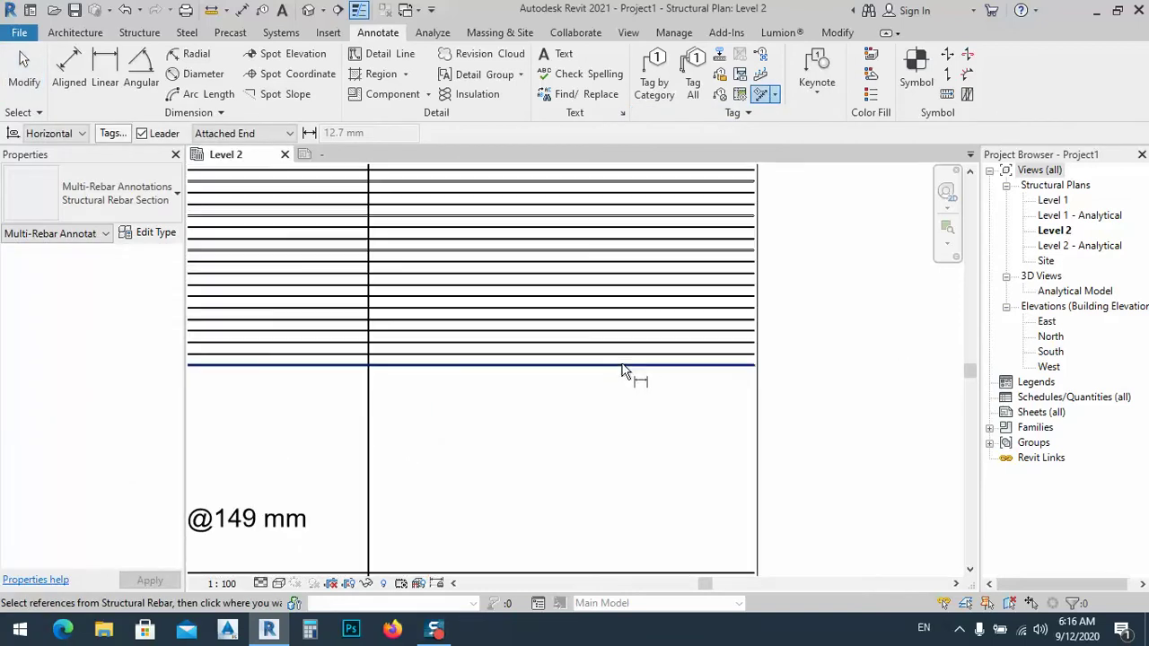
- Tag the right-edge vertical rebar set with a 1 -13M annotation dimensioned 4776, then cancel
{"action": "left_click", "coordinate": [624, 359]}
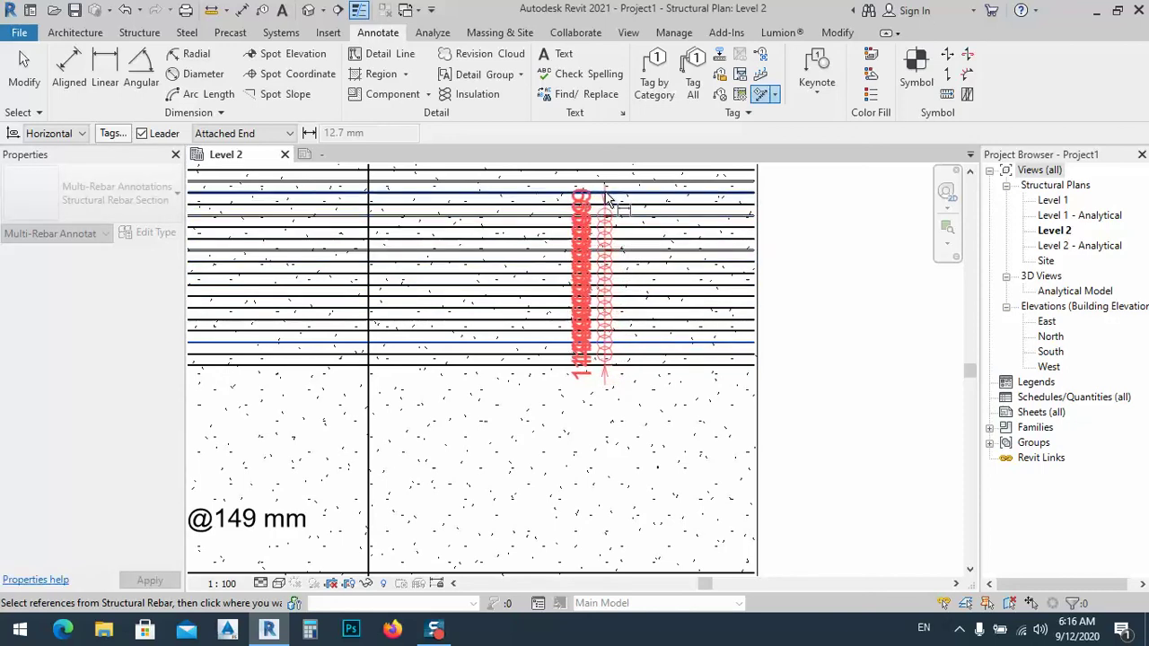
{"action": "middle_click_drag", "start_coordinate": [603, 211], "coordinate": [566, 377]}
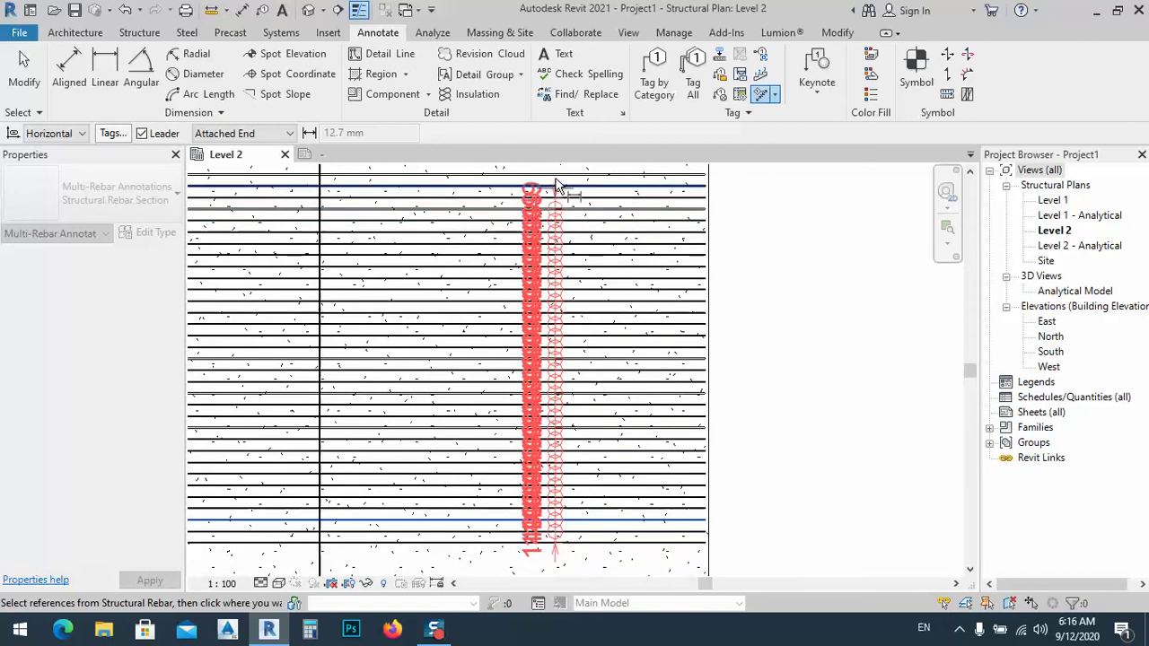
{"action": "scroll", "coordinate": [566, 320], "scroll_direction": "down", "scroll_amount": 2}
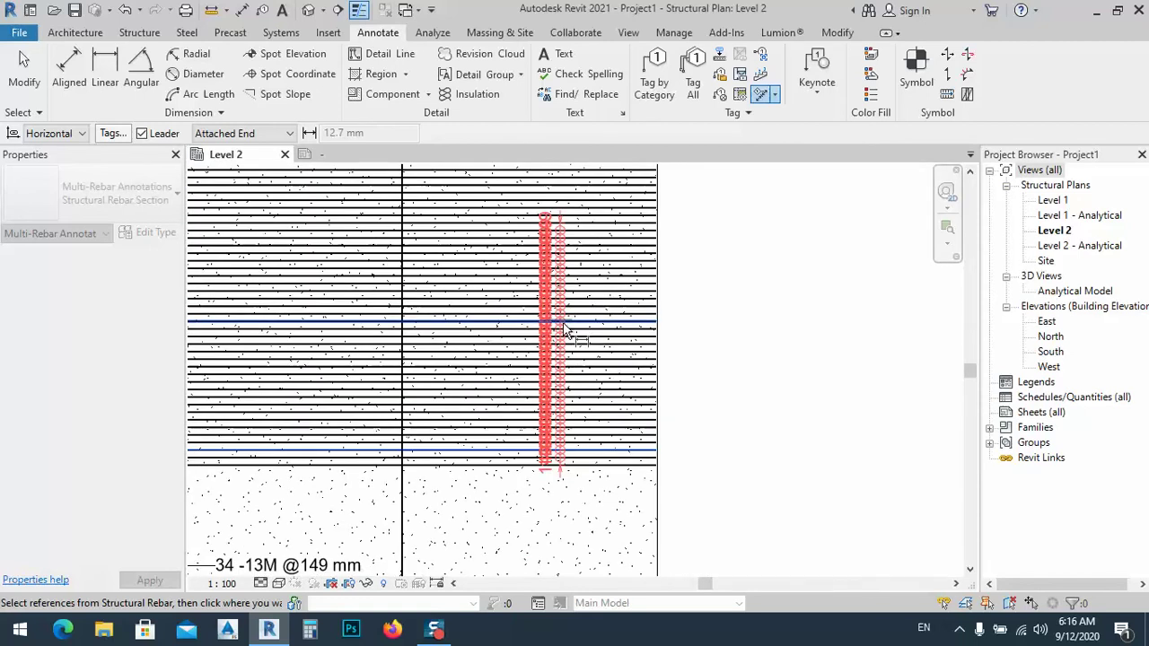
{"action": "scroll", "coordinate": [554, 367], "scroll_direction": "down", "scroll_amount": 4}
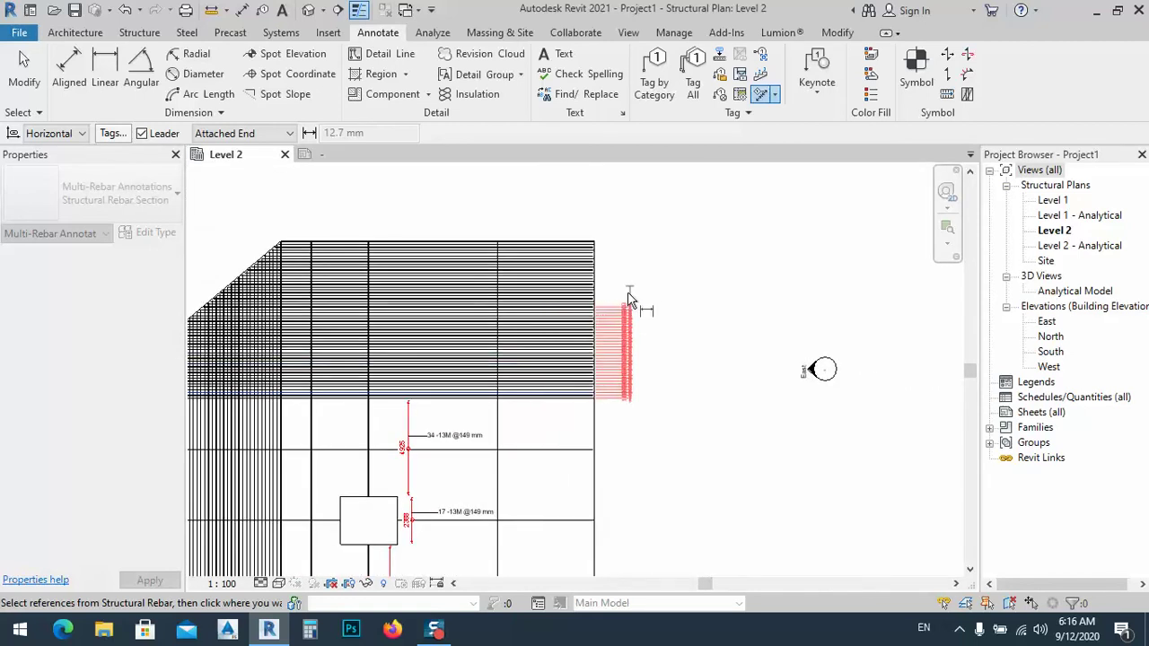
{"action": "scroll", "coordinate": [631, 298], "scroll_direction": "up", "scroll_amount": 3}
{"action": "left_click", "coordinate": [608, 299]}
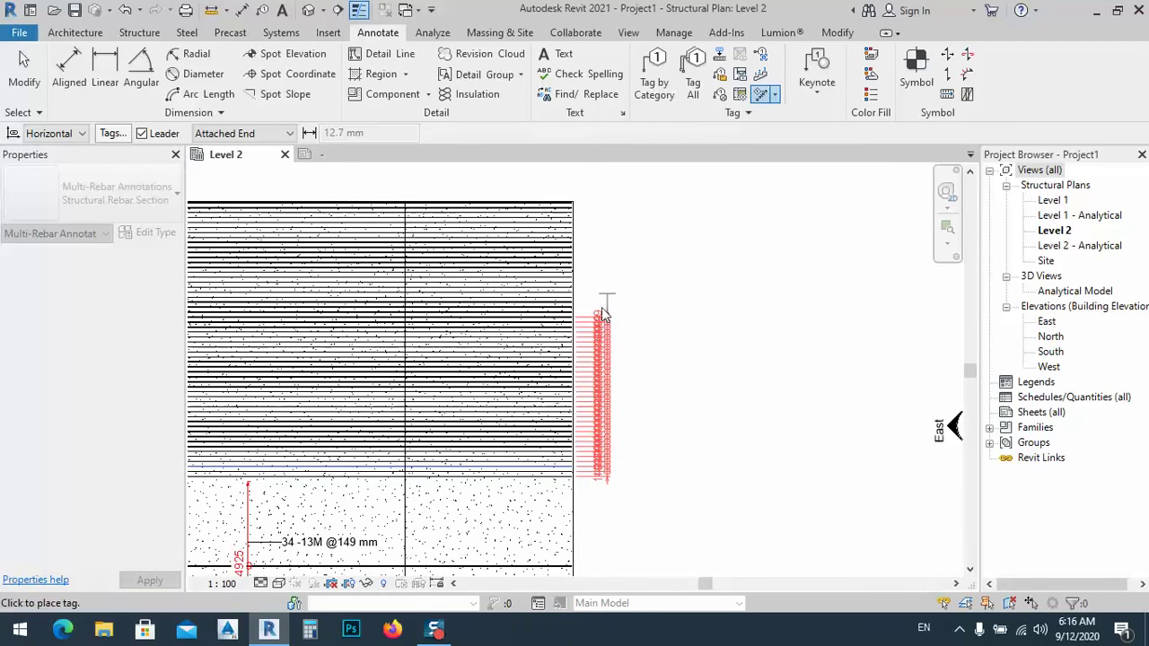
{"action": "left_click", "coordinate": [651, 422]}
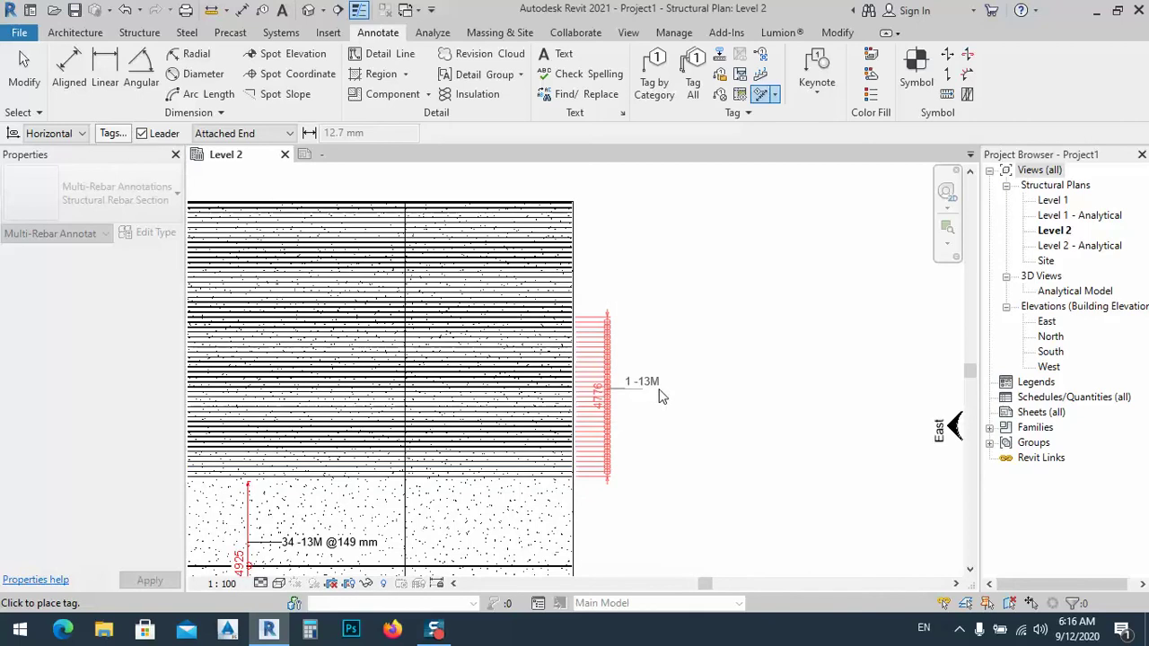
{"action": "left_click", "coordinate": [661, 395]}
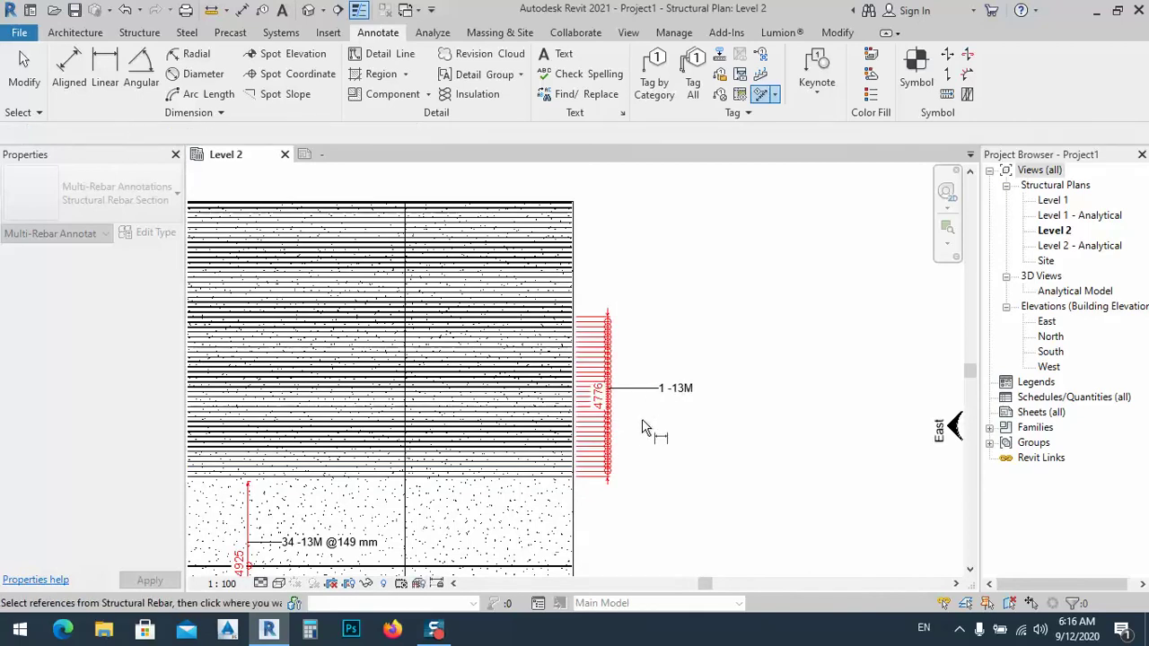
{"action": "right_click", "coordinate": [639, 332]}
{"action": "left_click", "coordinate": [675, 341]}
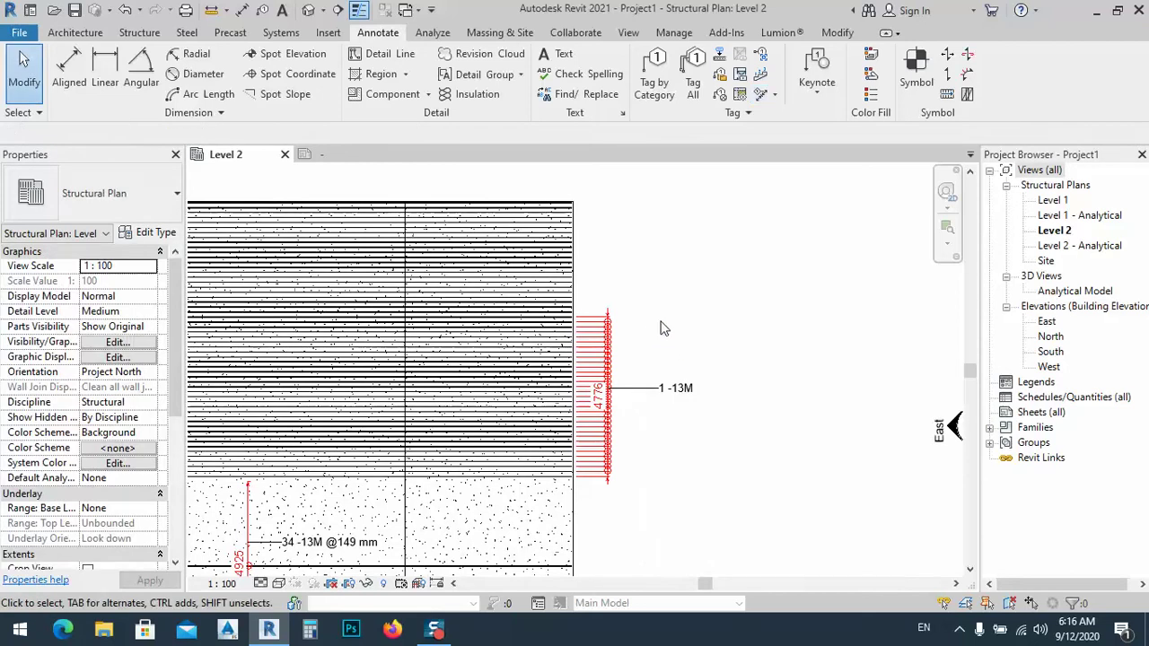
- Zoom around the Level 2 plan and select the multi-rebar annotation
{"action": "scroll", "coordinate": [656, 337], "scroll_direction": "down", "scroll_amount": 1}
{"action": "scroll", "coordinate": [639, 395], "scroll_direction": "up", "scroll_amount": 1}
{"action": "scroll", "coordinate": [628, 366], "scroll_direction": "up", "scroll_amount": 5}
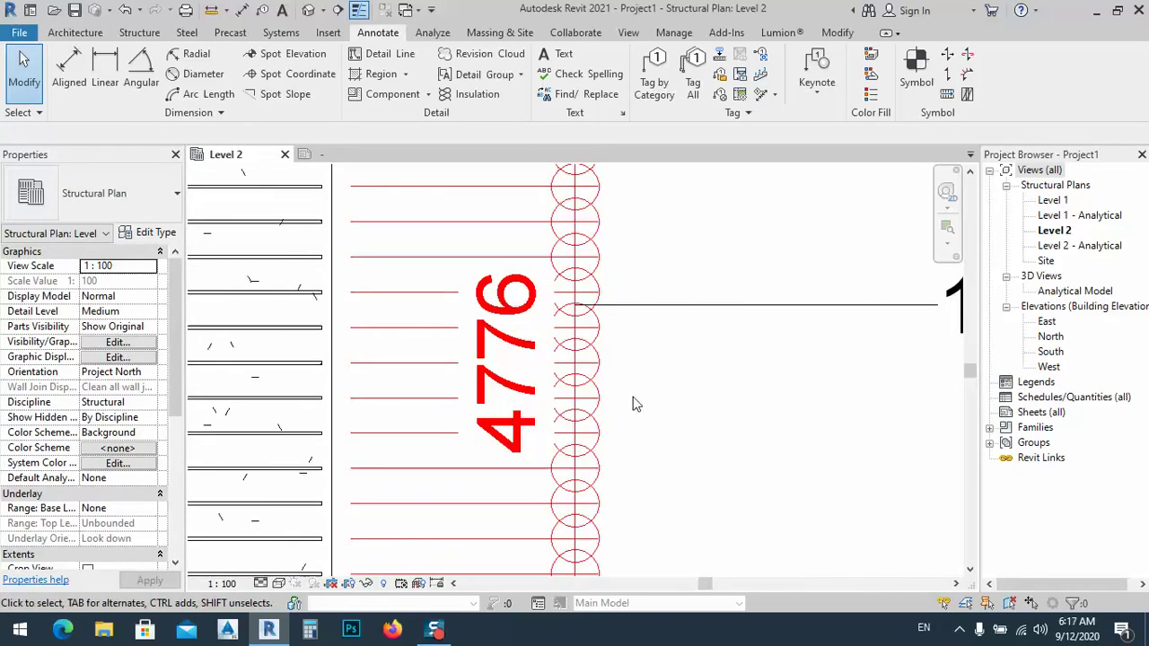
{"action": "scroll", "coordinate": [591, 398], "scroll_direction": "down", "scroll_amount": 4}
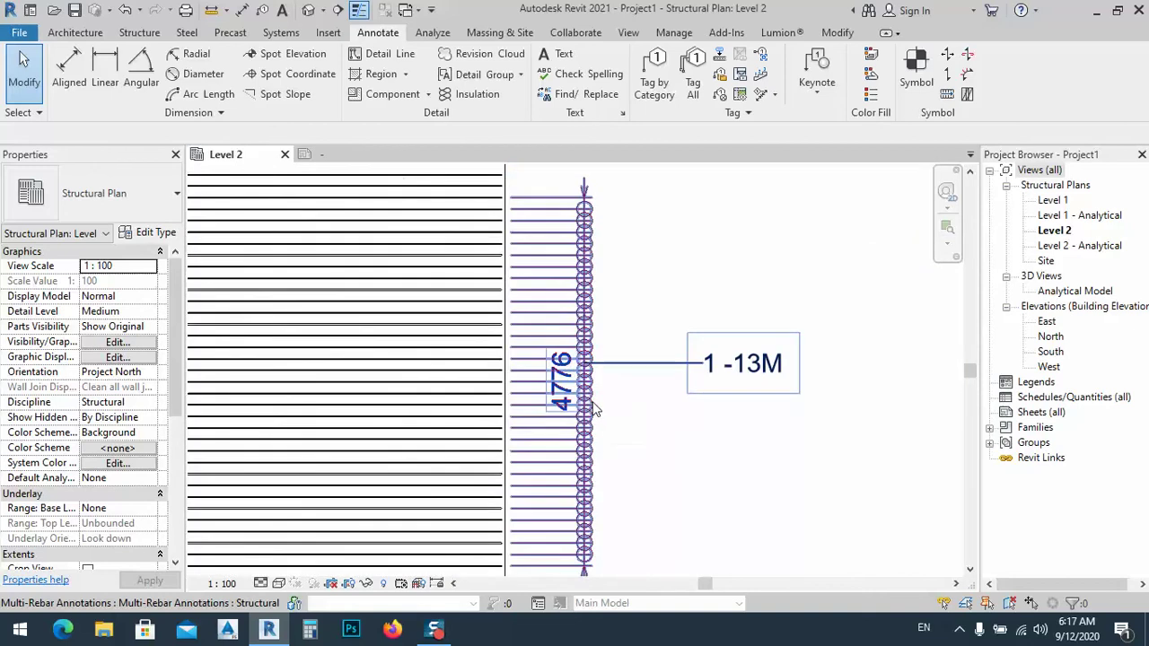
{"action": "scroll", "coordinate": [592, 415], "scroll_direction": "down", "scroll_amount": 2}
{"action": "scroll", "coordinate": [594, 422], "scroll_direction": "up", "scroll_amount": 4}
{"action": "scroll", "coordinate": [594, 429], "scroll_direction": "up", "scroll_amount": 1}
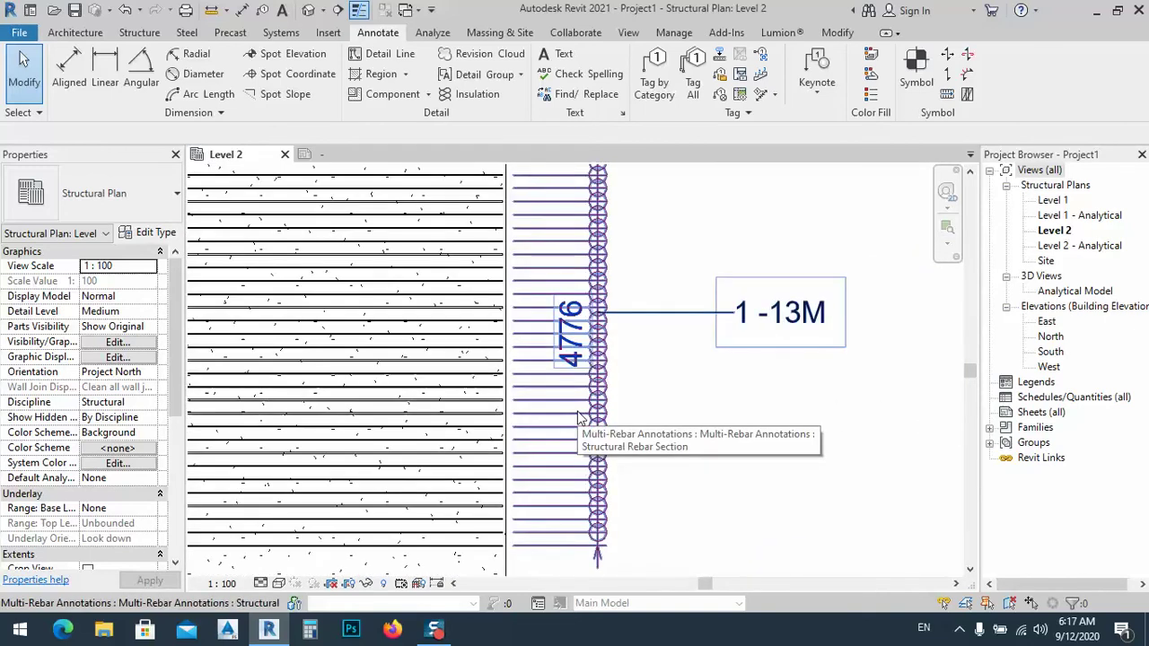
{"action": "left_click", "coordinate": [579, 413]}
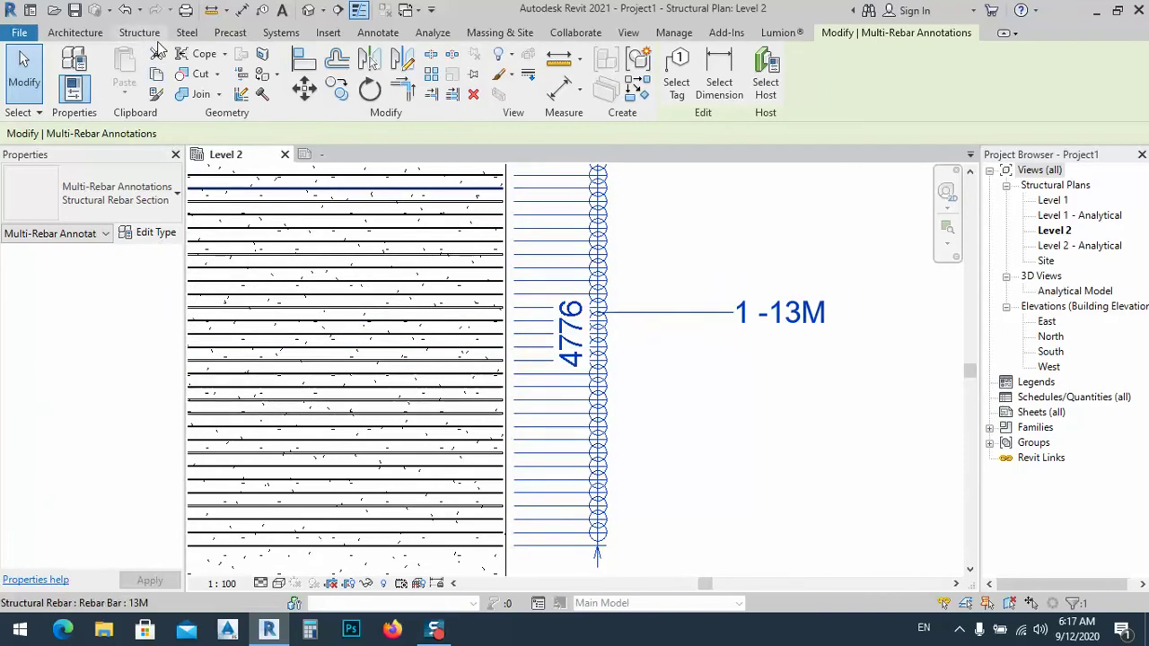
- Open the Linear Dimension Types properties from the Annotate tab and move the dialog aside
{"action": "left_click", "coordinate": [377, 33]}
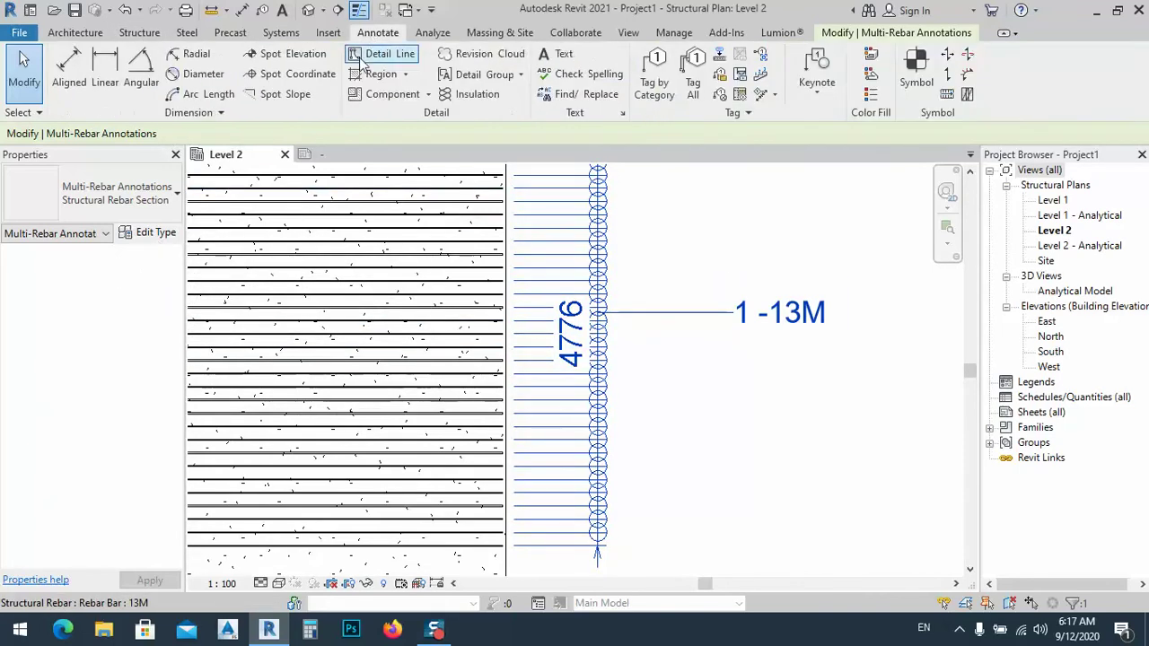
{"action": "left_click", "coordinate": [204, 118]}
{"action": "left_click", "coordinate": [122, 135]}
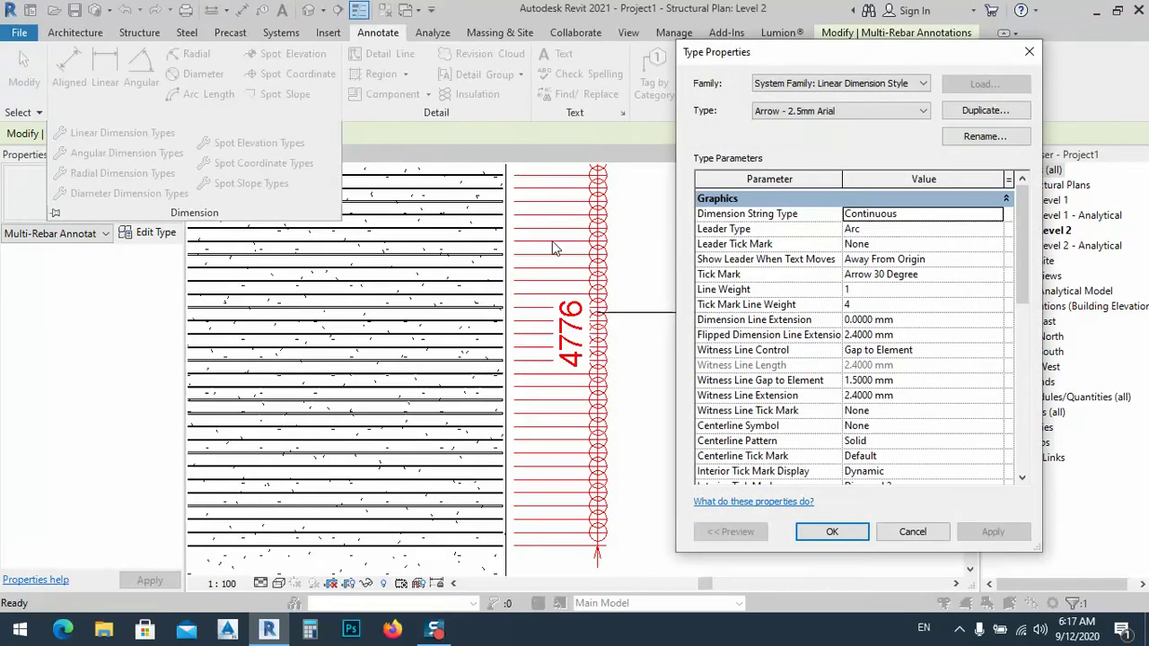
{"action": "left_click_drag", "start_coordinate": [763, 52], "coordinate": [292, 56]}
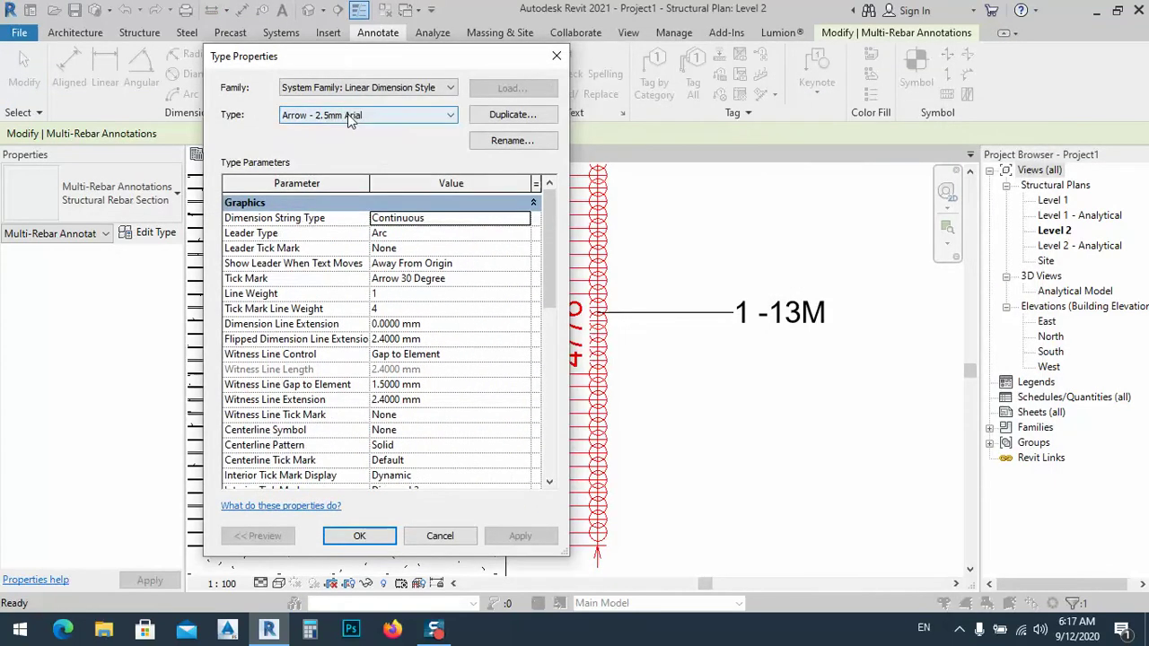
{"action": "left_click", "coordinate": [347, 114]}
- Duplicate EP- slab reinforcement as a new style named 'EP- slab reinforcement variable'
{"action": "left_click", "coordinate": [356, 361]}
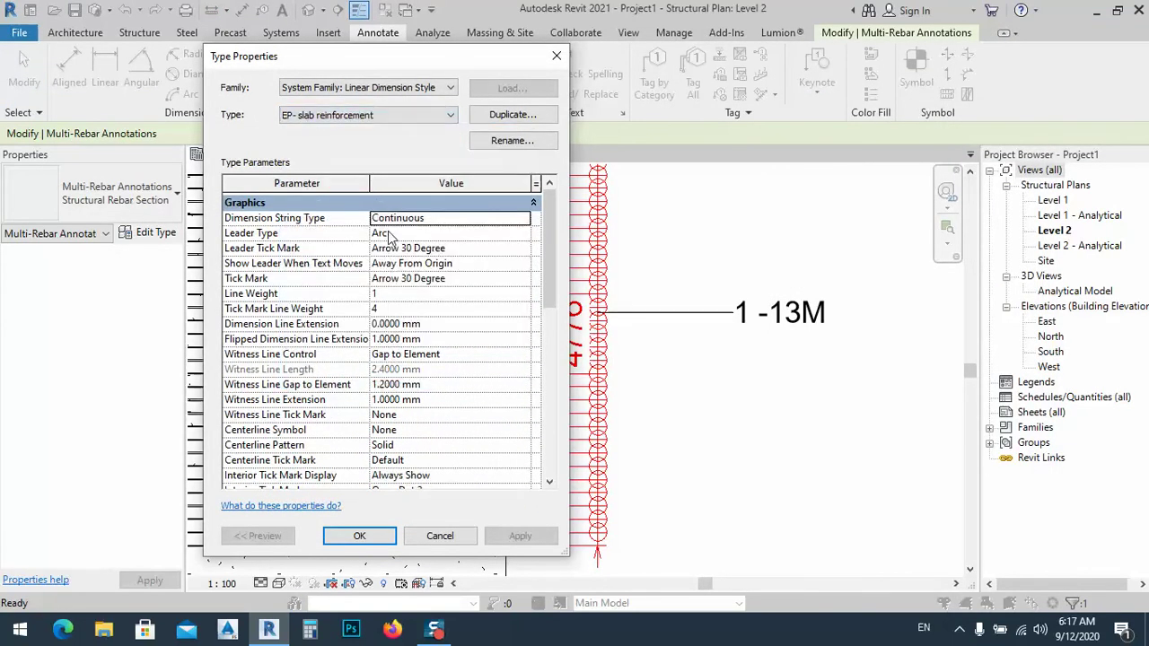
{"action": "left_click", "coordinate": [489, 119]}
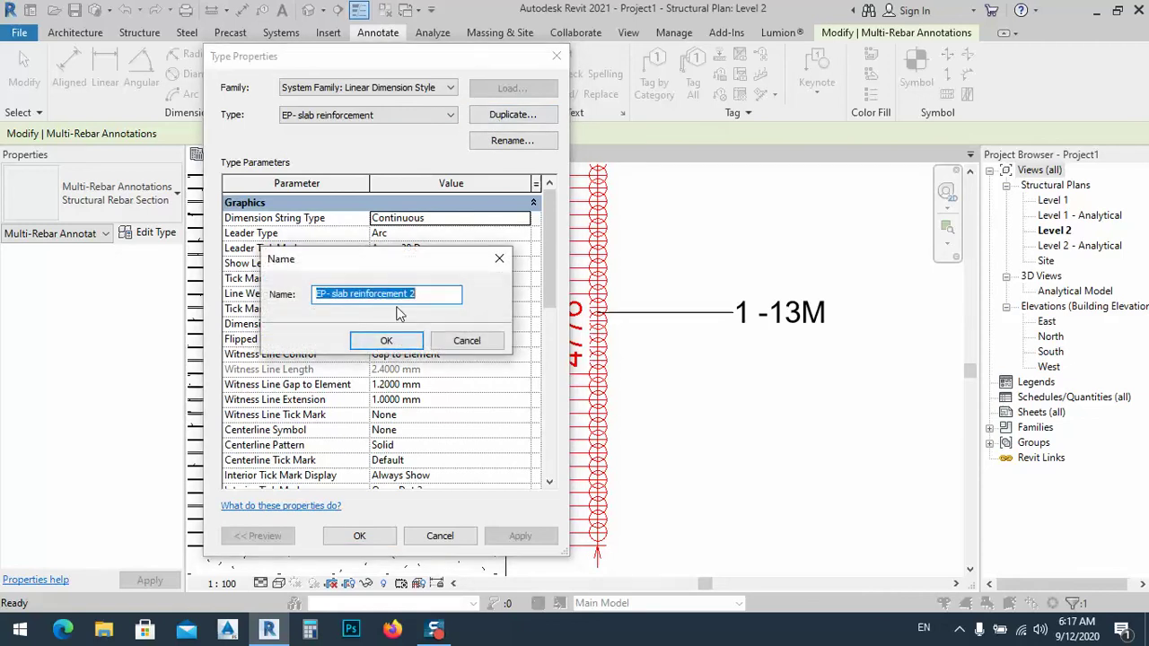
{"action": "left_click", "coordinate": [424, 295]}
{"action": "double_click", "coordinate": [412, 294]}
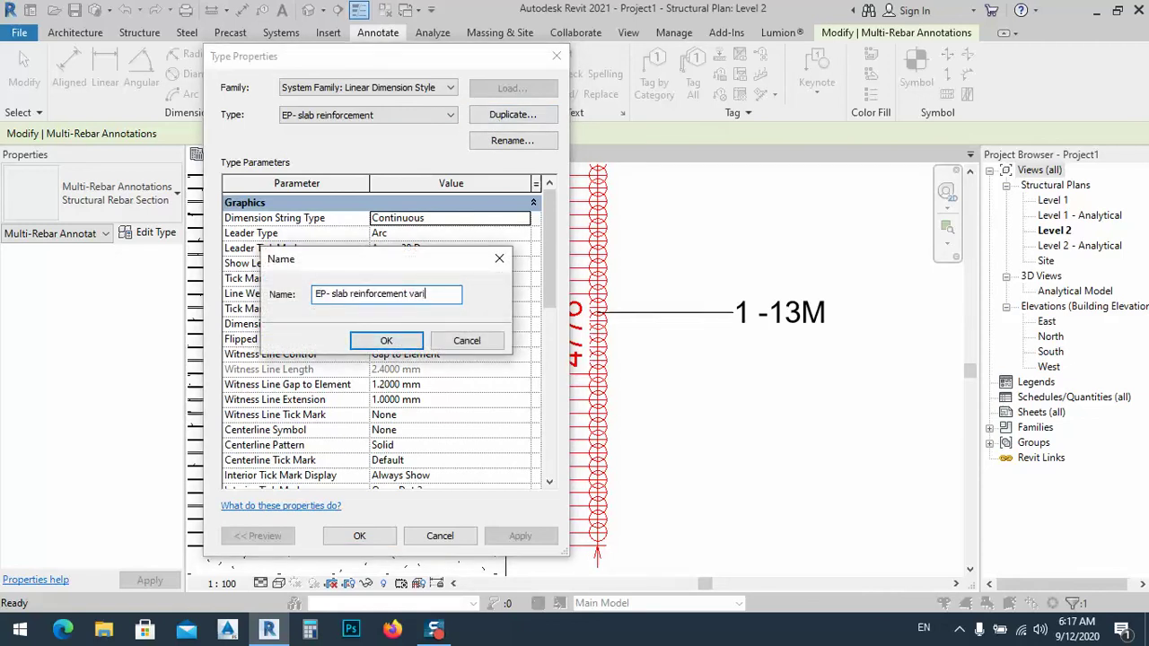
{"action": "type", "text": "variable"}
{"action": "left_click", "coordinate": [386, 340]}
- Set the new style's Interior Tick Mark to None, save it and reselect the annotation
{"action": "scroll", "coordinate": [427, 368], "scroll_direction": "down", "scroll_amount": 2}
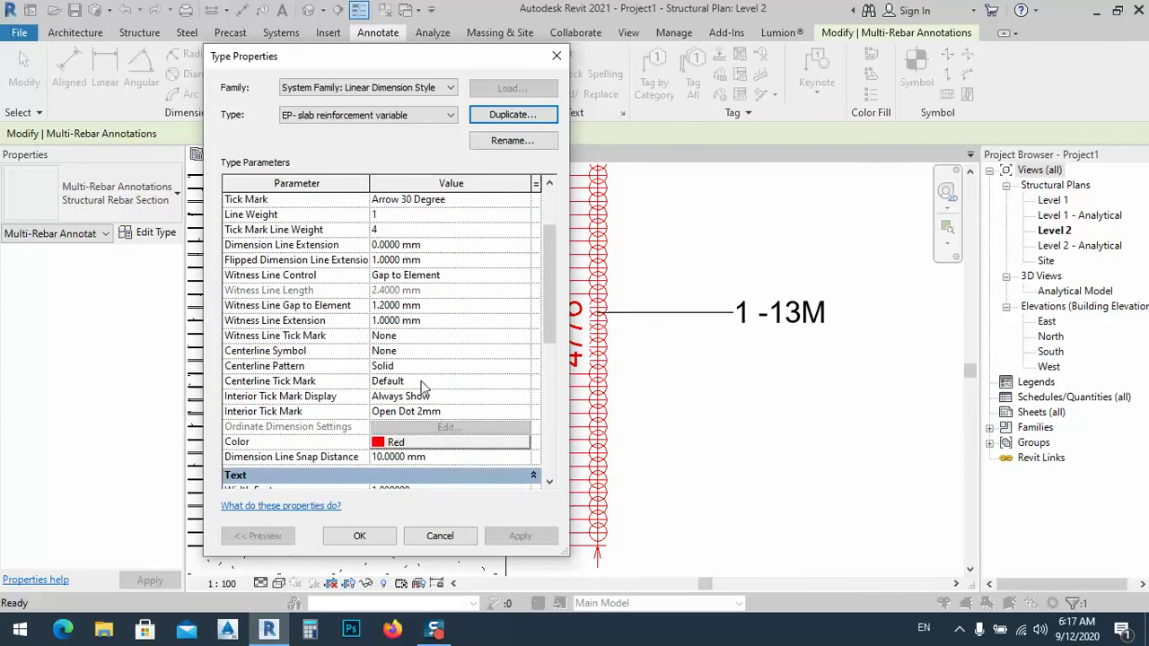
{"action": "left_click", "coordinate": [478, 410]}
{"action": "left_click", "coordinate": [524, 411]}
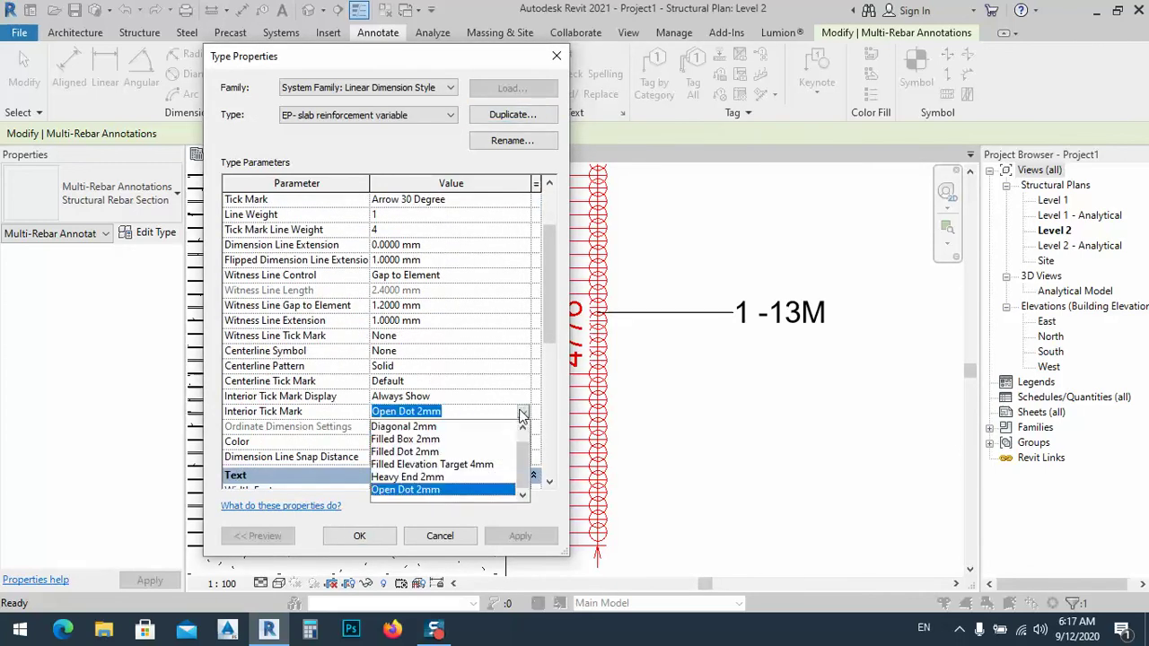
{"action": "mouse_move", "coordinate": [528, 463]}
{"action": "left_mouse_down"}
{"action": "mouse_move", "coordinate": [523, 452]}
{"action": "mouse_move", "coordinate": [521, 463]}
{"action": "left_mouse_up"}
{"action": "scroll", "coordinate": [408, 458], "scroll_direction": "up", "scroll_amount": 1}
{"action": "left_click", "coordinate": [386, 427]}
{"action": "left_click", "coordinate": [359, 536]}
{"action": "left_click", "coordinate": [603, 386]}
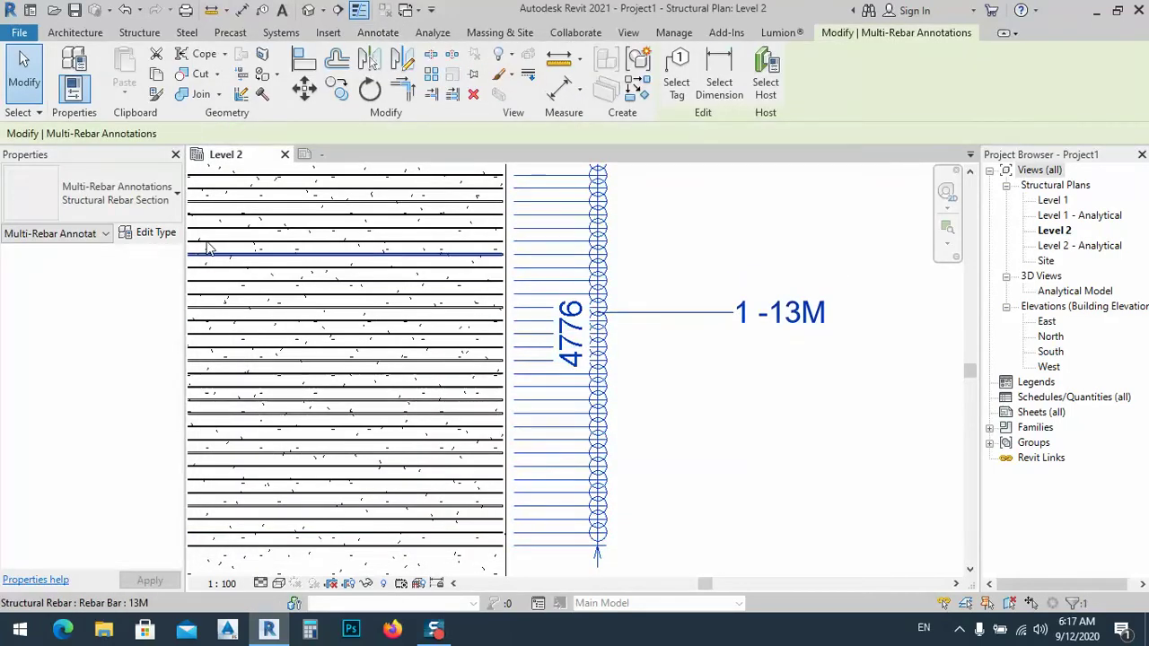
- Set the Structural Rebar Section annotation's Dimension Style to EP- slab reinforcement variable
{"action": "left_click", "coordinate": [133, 202]}
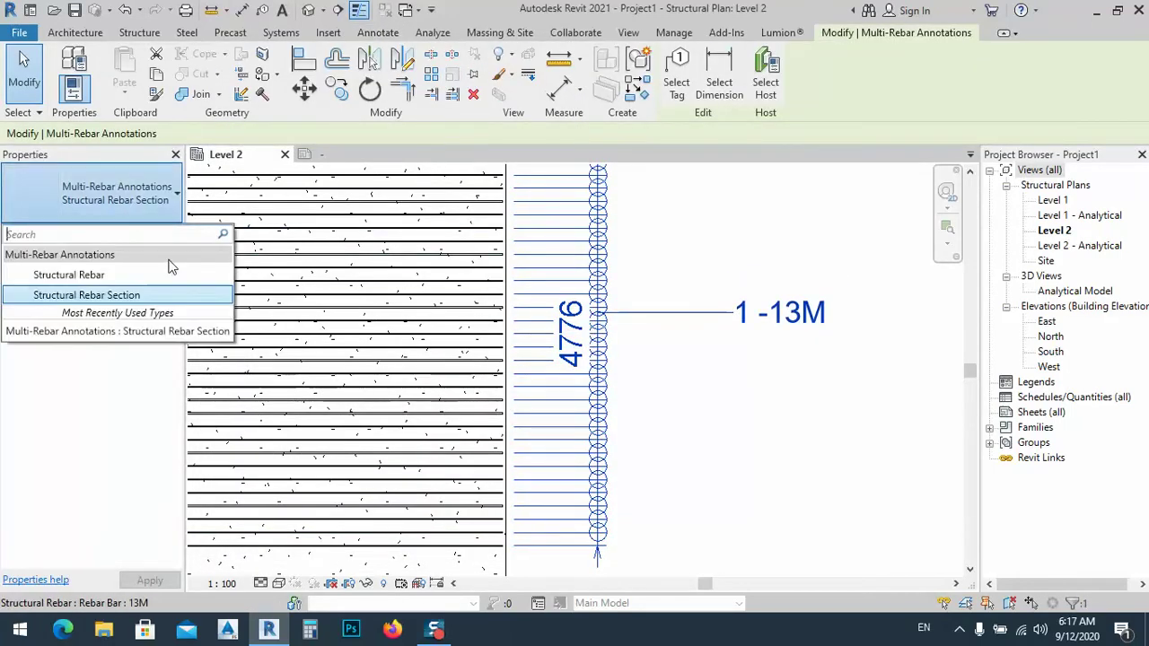
{"action": "left_click", "coordinate": [111, 339]}
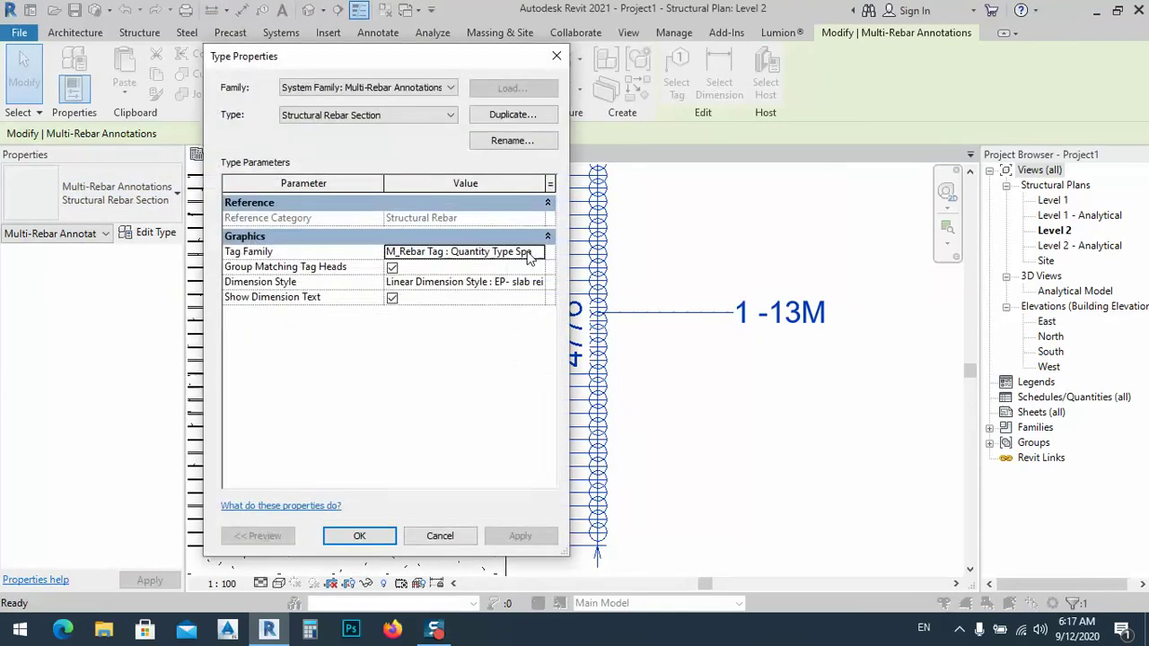
{"action": "left_click", "coordinate": [526, 282]}
{"action": "left_click", "coordinate": [539, 283]}
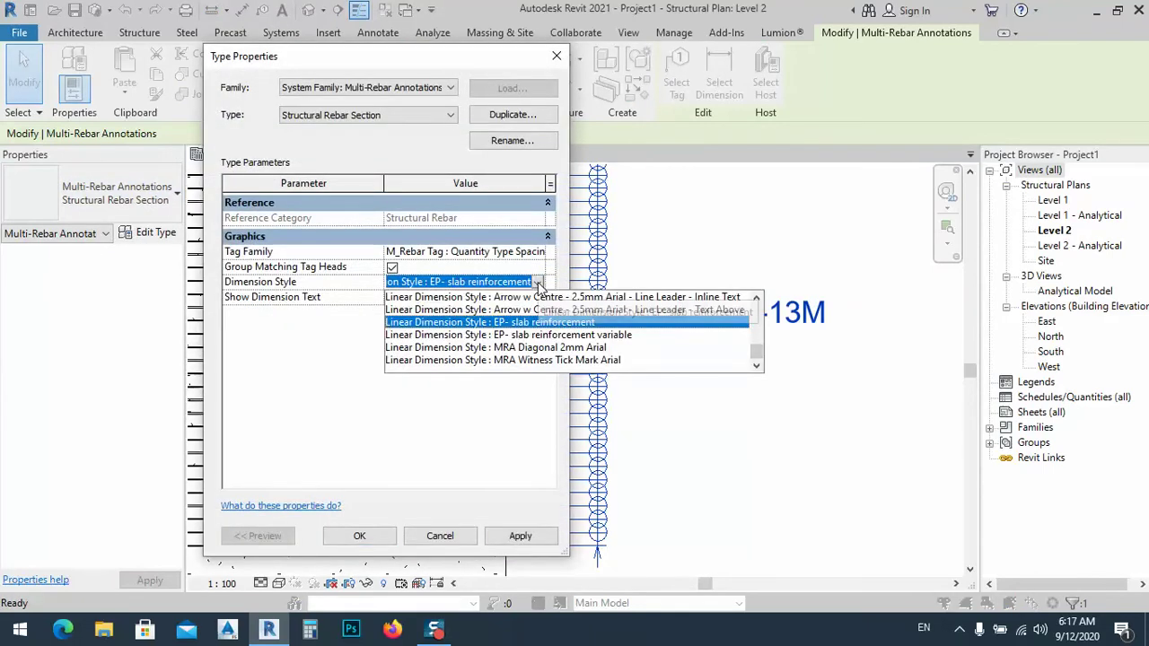
{"action": "left_click", "coordinate": [548, 335]}
{"action": "left_click", "coordinate": [522, 539]}
{"action": "key", "text": "Return"}
- Select the annotation's 4776 dimension and drag its witness line gap grips
{"action": "left_click", "coordinate": [662, 441]}
{"action": "middle_click_drag", "start_coordinate": [662, 441], "coordinate": [677, 475]}
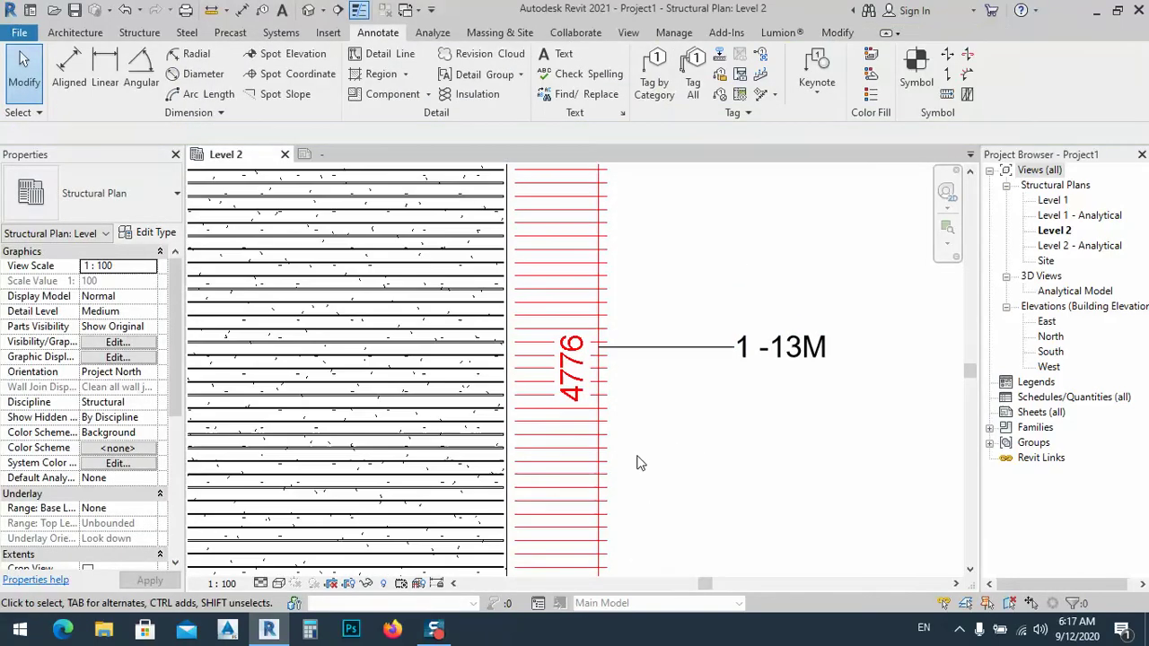
{"action": "scroll", "coordinate": [602, 359], "scroll_direction": "down", "scroll_amount": 2}
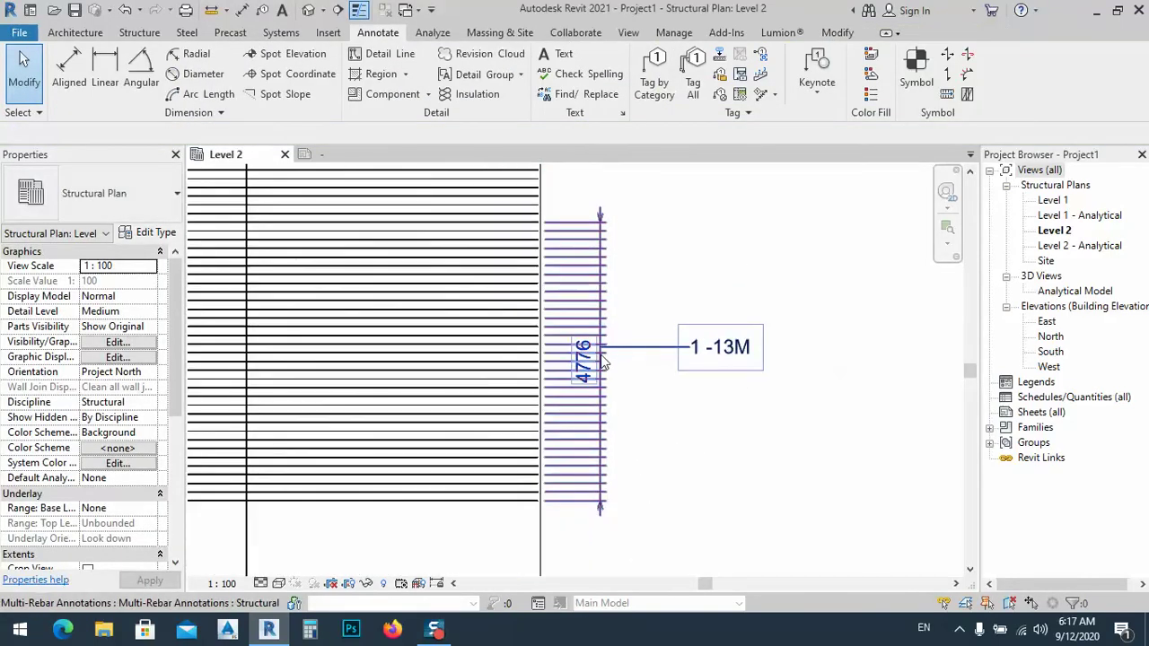
{"action": "left_click", "coordinate": [570, 305]}
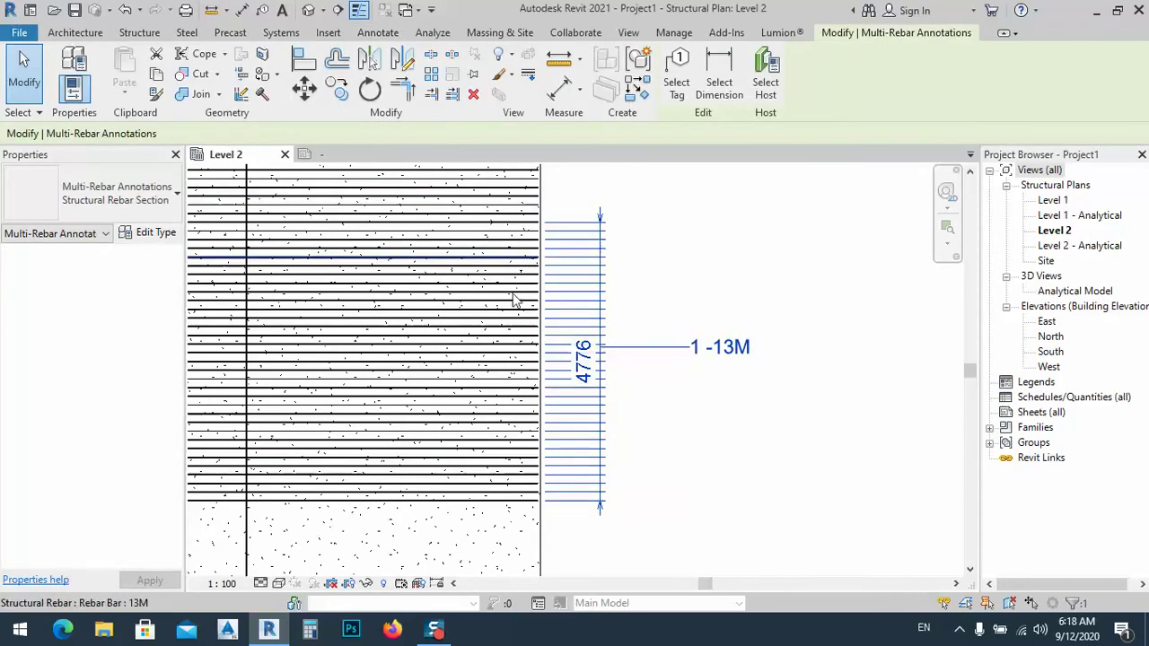
{"action": "left_click", "coordinate": [720, 81]}
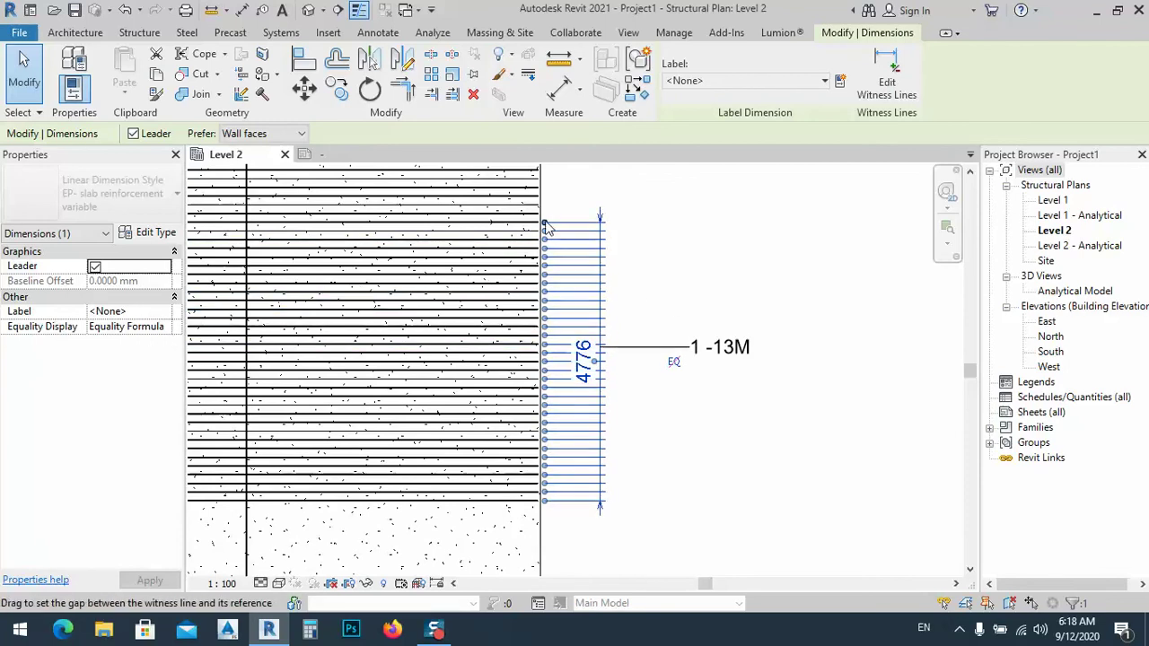
{"action": "left_click_drag", "start_coordinate": [564, 230], "coordinate": [580, 231]}
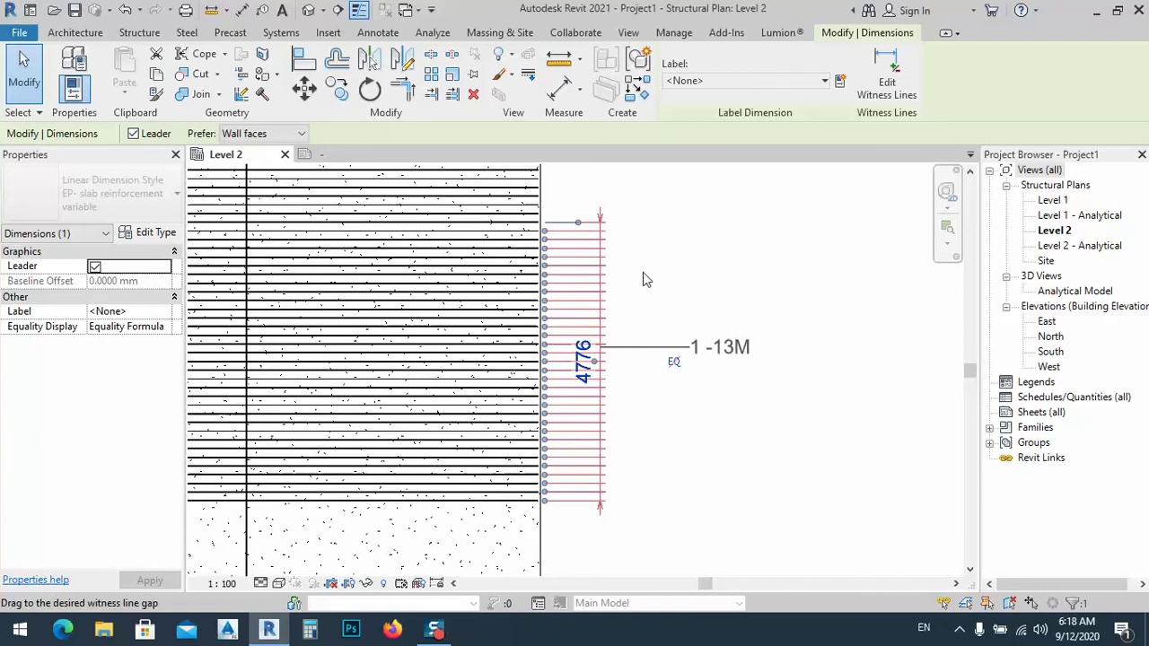
{"action": "left_click_drag", "start_coordinate": [642, 279], "coordinate": [592, 221]}
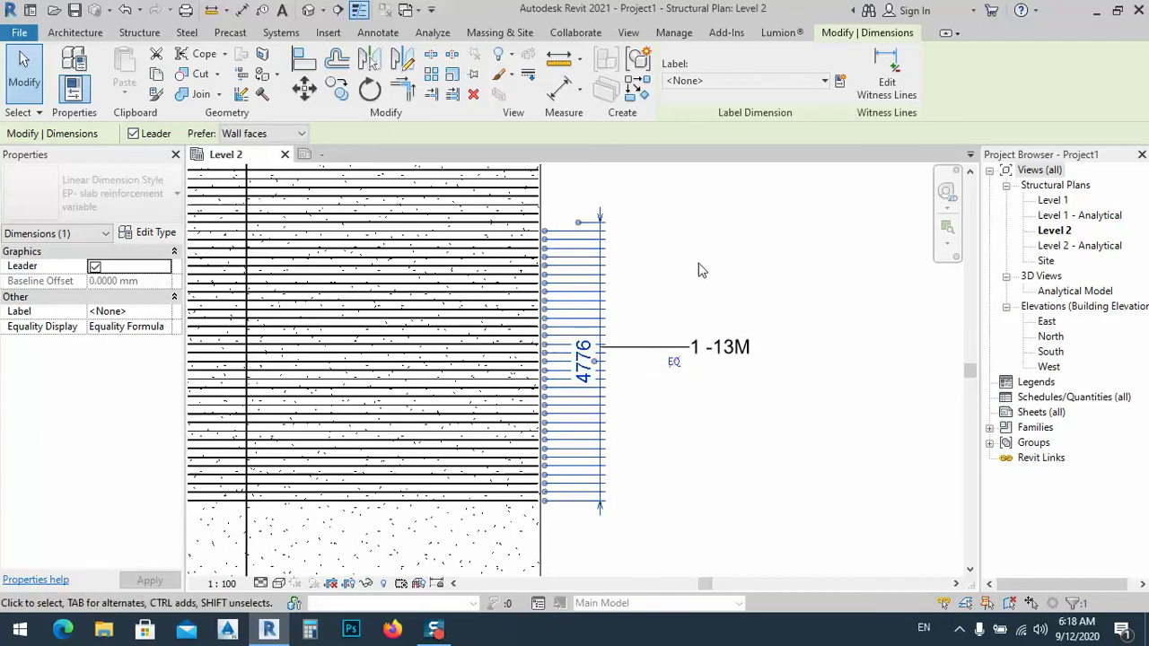
{"action": "key", "text": "Escape"}
{"action": "left_click", "coordinate": [591, 229]}
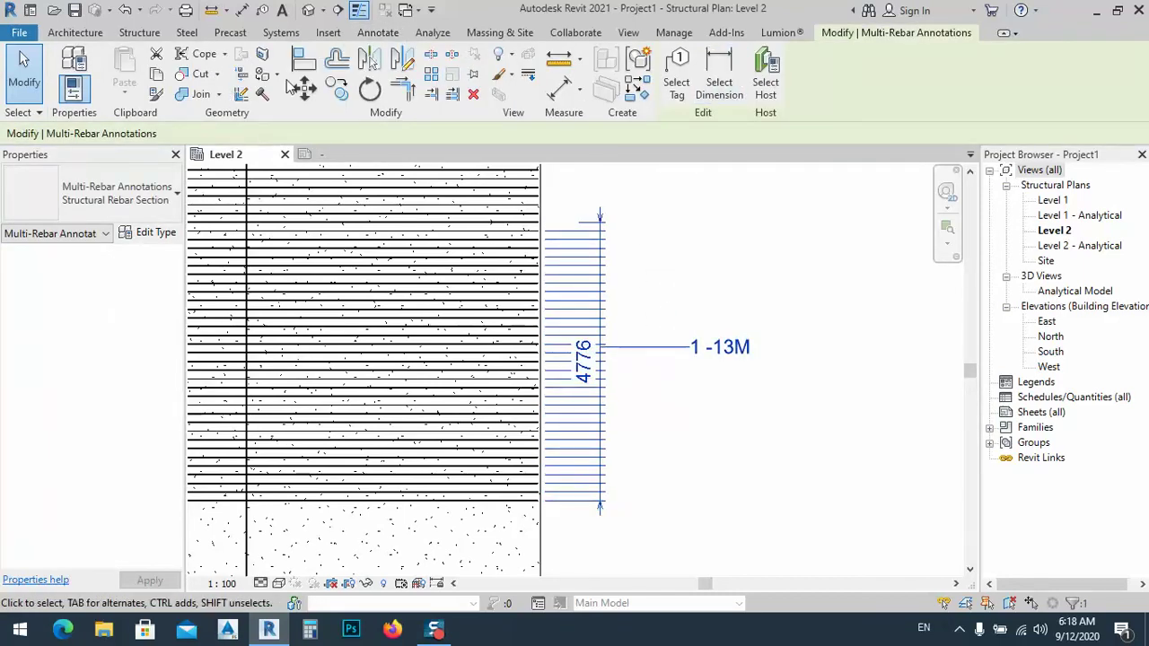
{"action": "left_click", "coordinate": [377, 33]}
- Give the EP- slab reinforcement variable style a 5 mm witness line gap to element and apply it
{"action": "left_click", "coordinate": [218, 114]}
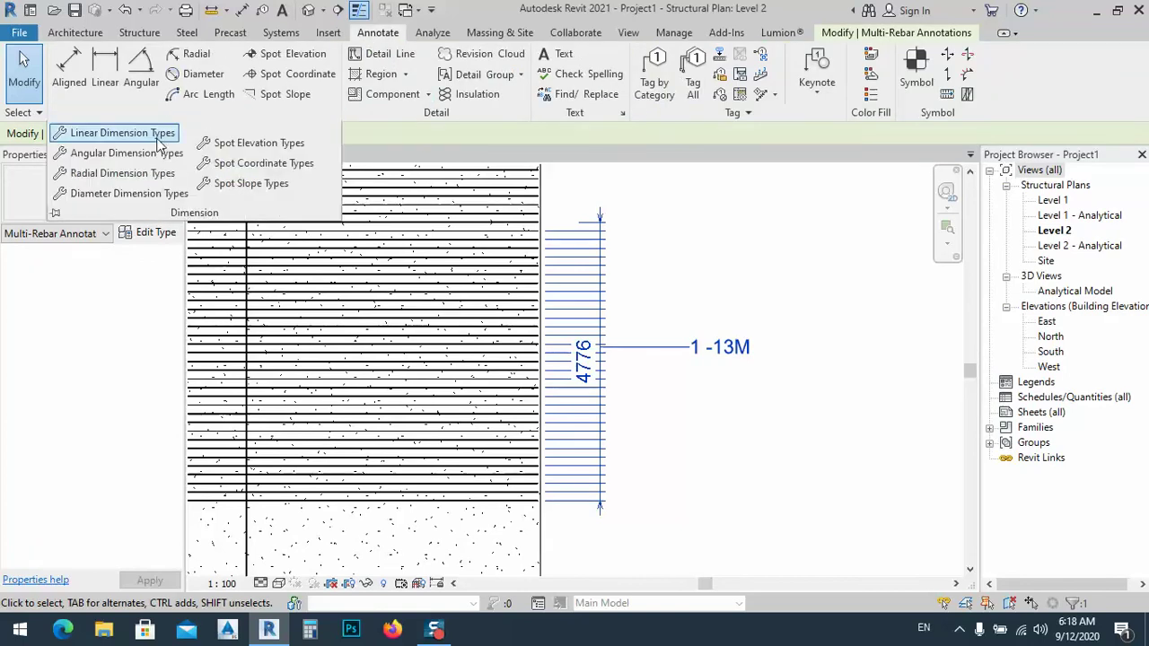
{"action": "left_click", "coordinate": [117, 132]}
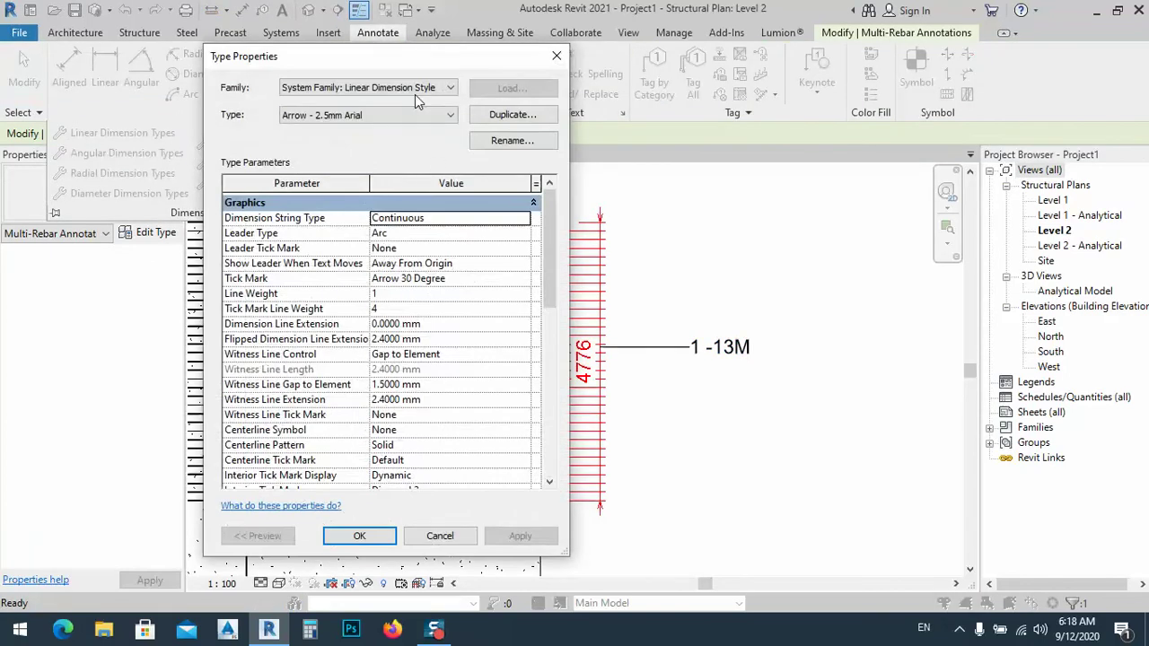
{"action": "left_click", "coordinate": [442, 115]}
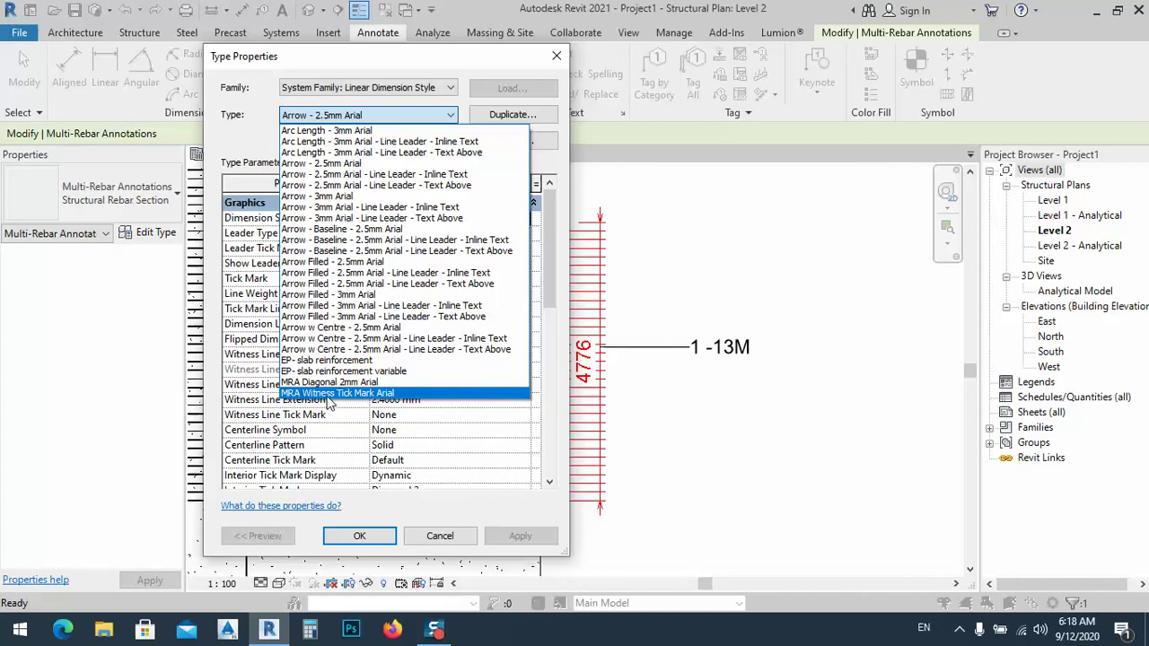
{"action": "left_click", "coordinate": [325, 371]}
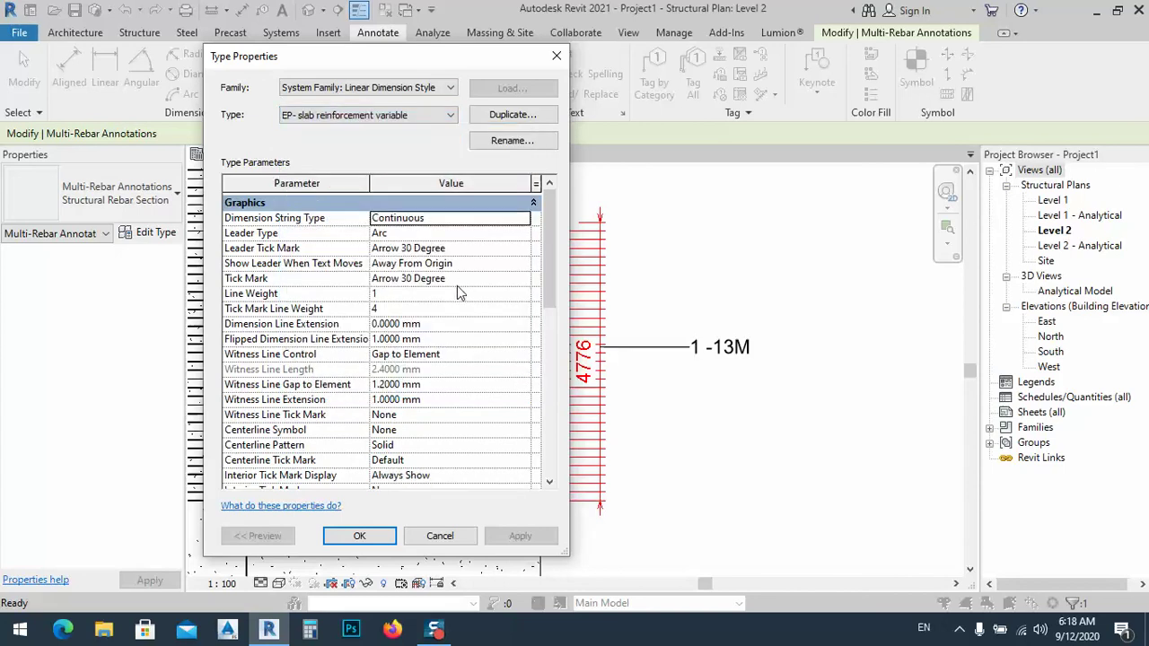
{"action": "scroll", "coordinate": [458, 341], "scroll_direction": "down", "scroll_amount": 2}
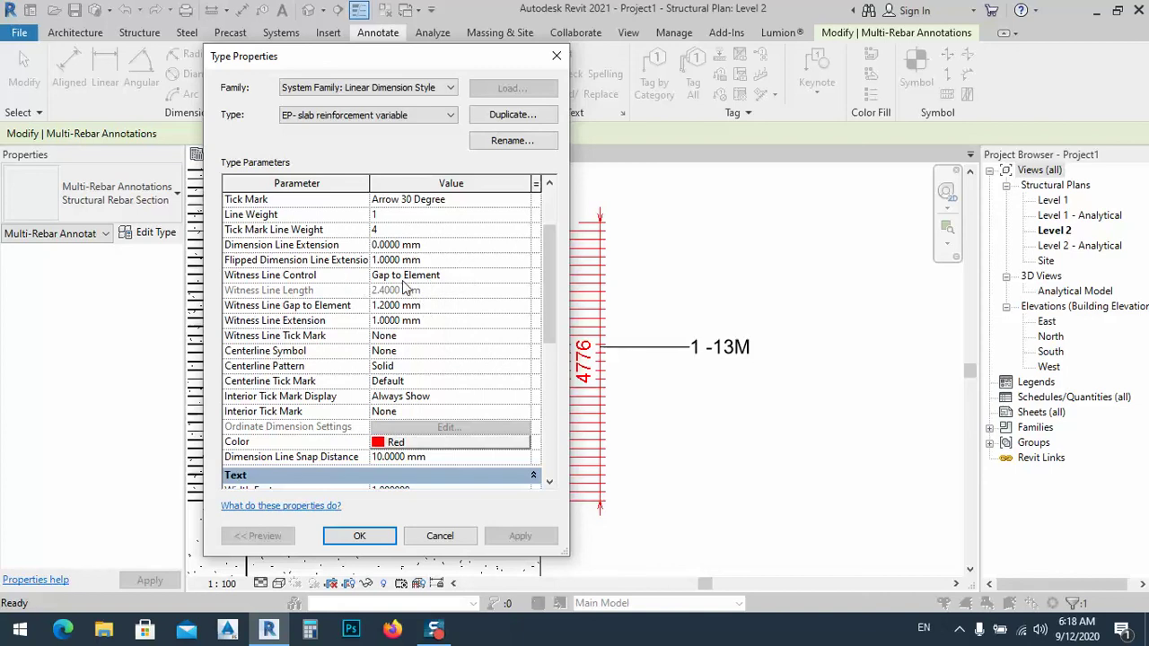
{"action": "left_click", "coordinate": [400, 245]}
{"action": "scroll", "coordinate": [427, 284], "scroll_direction": "up", "scroll_amount": 2}
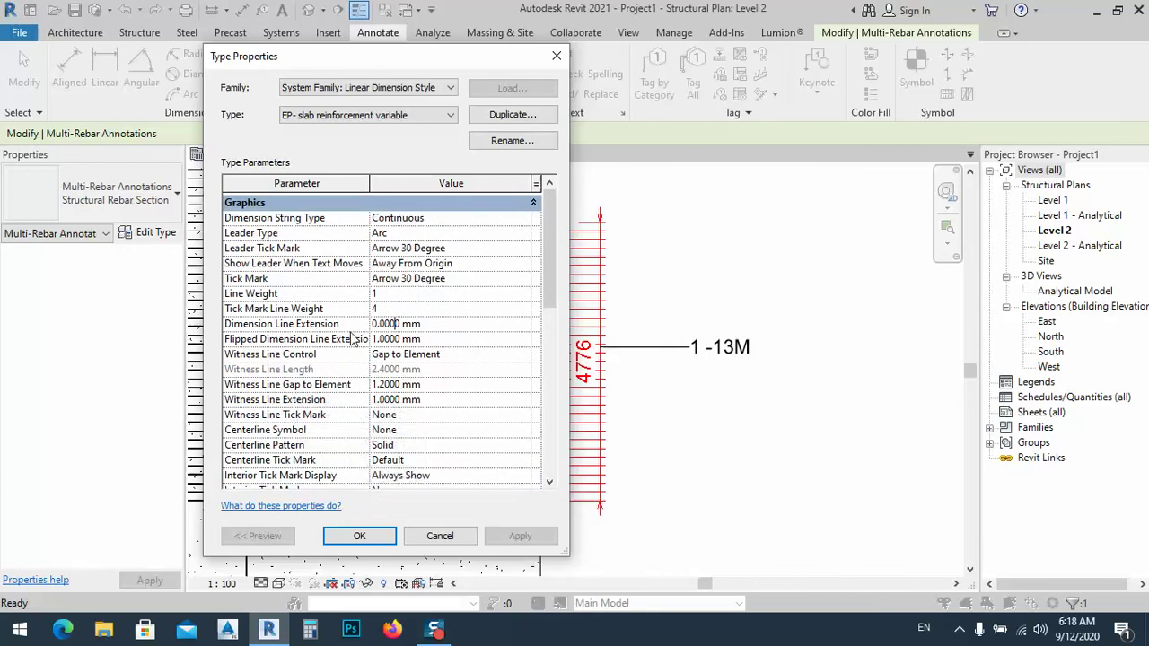
{"action": "left_click", "coordinate": [400, 384]}
{"action": "type", "text": "5"}
{"action": "key", "text": "Return"}
{"action": "left_click", "coordinate": [518, 541]}
- Increase the witness line gap to element to 10 mm, apply and accept the changes
{"action": "left_click_drag", "start_coordinate": [440, 71], "coordinate": [320, 53]}
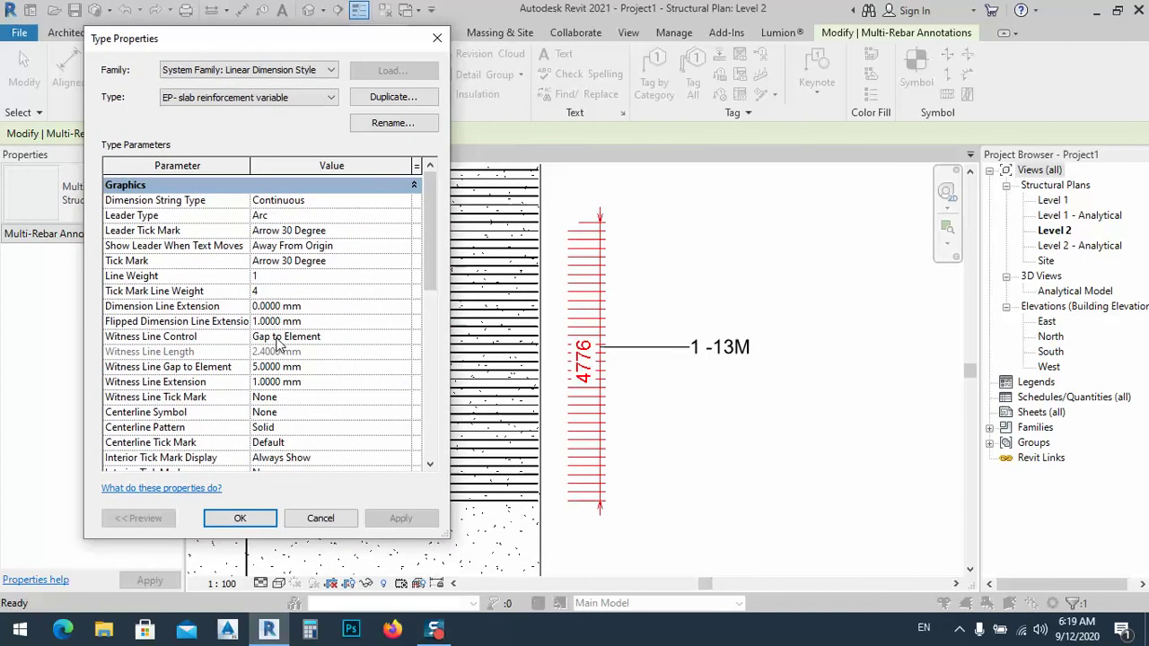
{"action": "left_click", "coordinate": [281, 367]}
{"action": "type", "text": "10"}
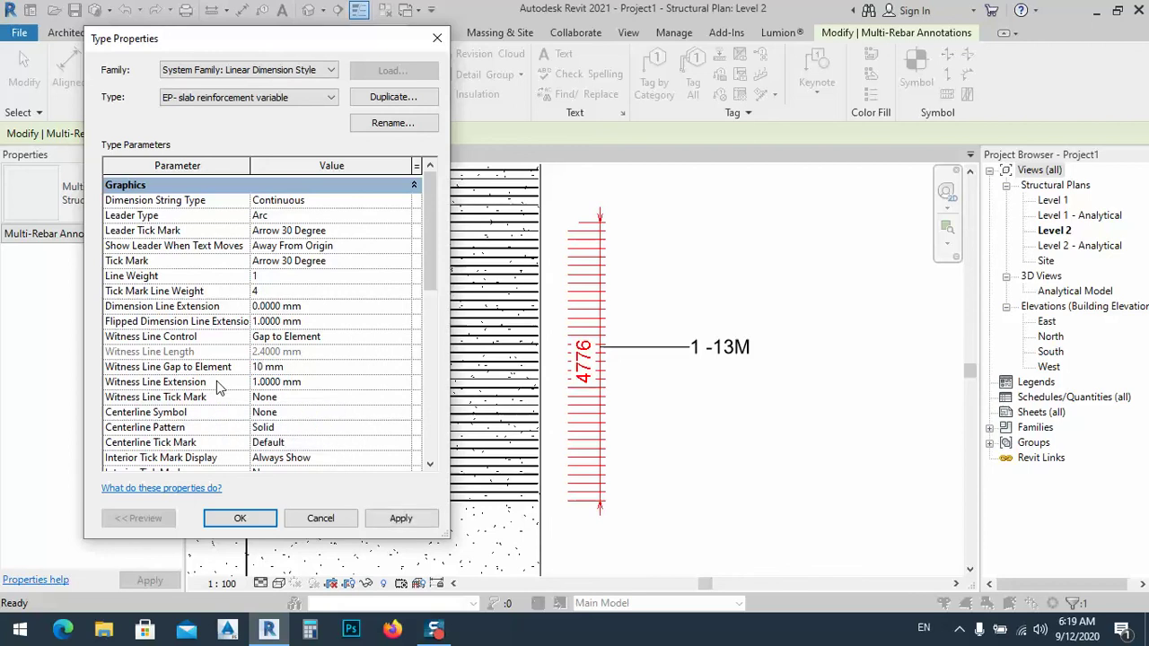
{"action": "left_click", "coordinate": [401, 519]}
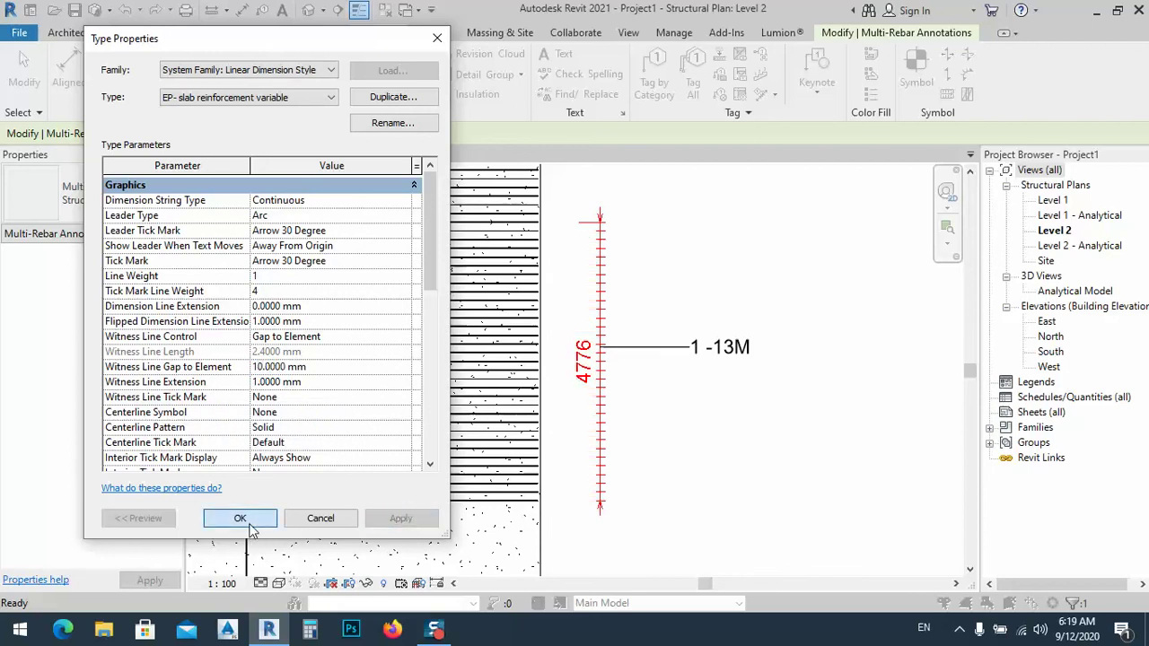
{"action": "left_click", "coordinate": [240, 521]}
{"action": "key", "text": "Escape"}
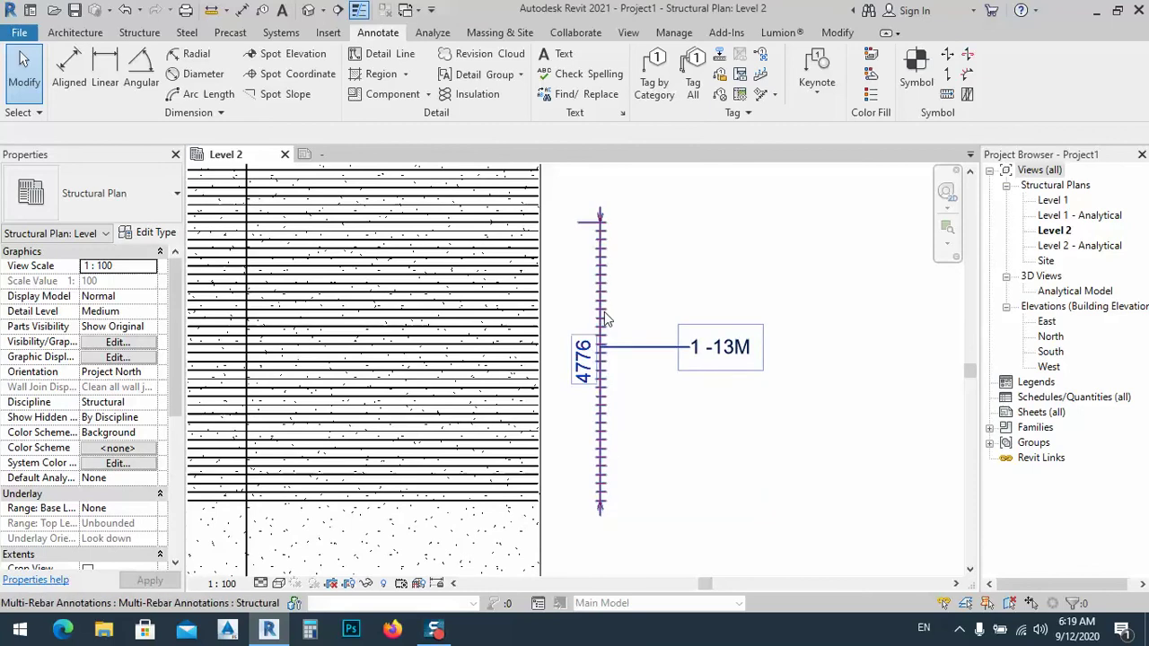
{"action": "scroll", "coordinate": [588, 364], "scroll_direction": "down", "scroll_amount": 1}
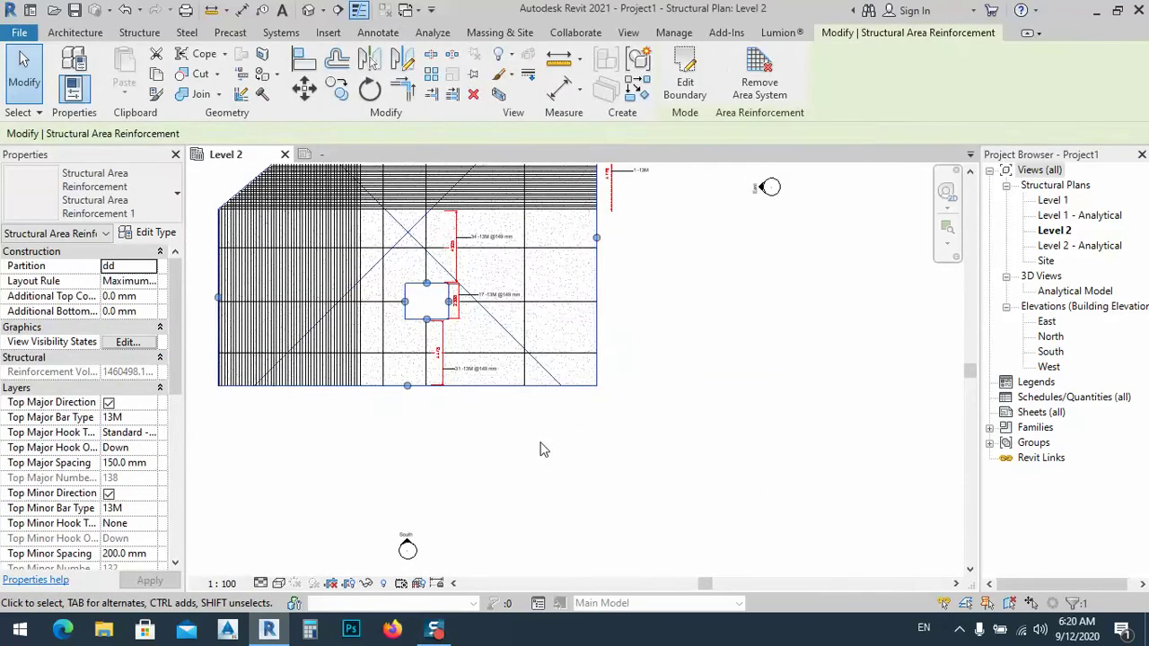
{"action": "scroll", "coordinate": [547, 493], "scroll_direction": "down", "scroll_amount": 3}
{"action": "scroll", "coordinate": [535, 471], "scroll_direction": "up", "scroll_amount": 2}
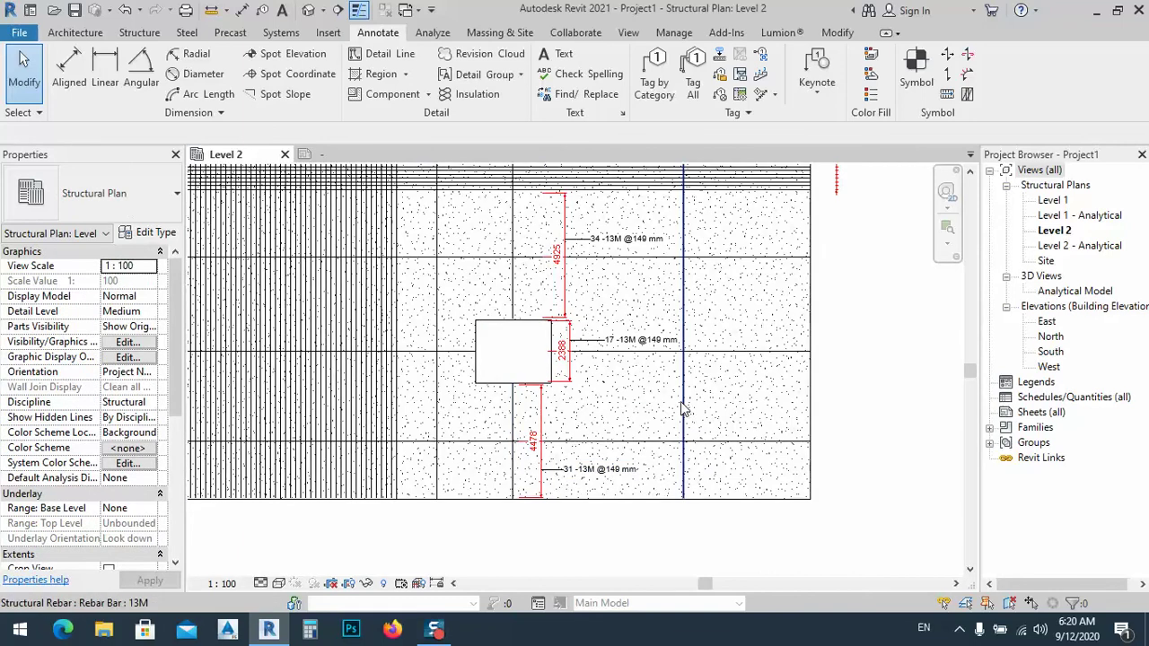
{"action": "left_click", "coordinate": [761, 94]}
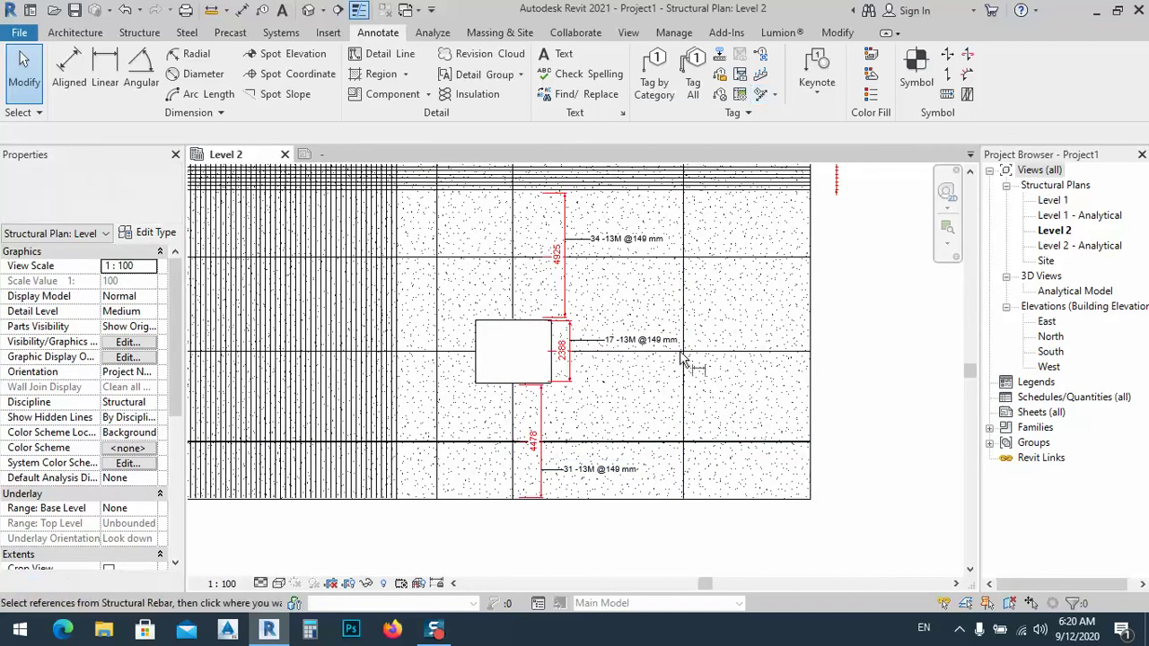
{"action": "left_click", "coordinate": [649, 405]}
{"action": "left_click", "coordinate": [628, 414]}
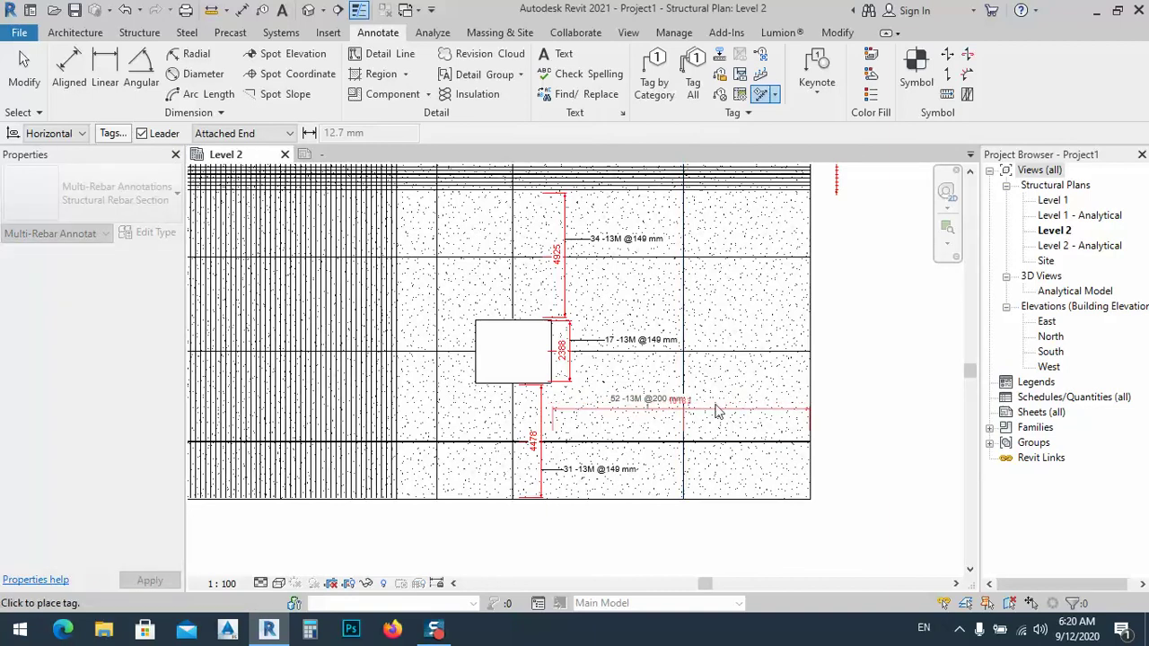
{"action": "scroll", "coordinate": [636, 428], "scroll_direction": "up", "scroll_amount": 3}
{"action": "scroll", "coordinate": [629, 431], "scroll_direction": "up", "scroll_amount": 2}
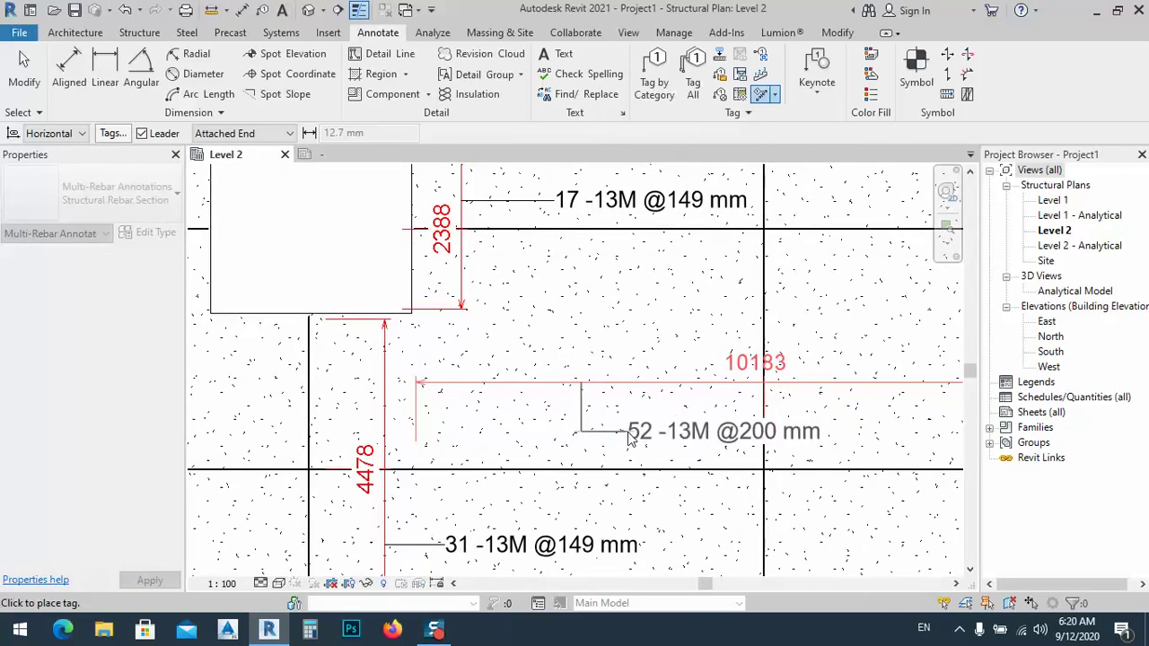
{"action": "left_click", "coordinate": [701, 440]}
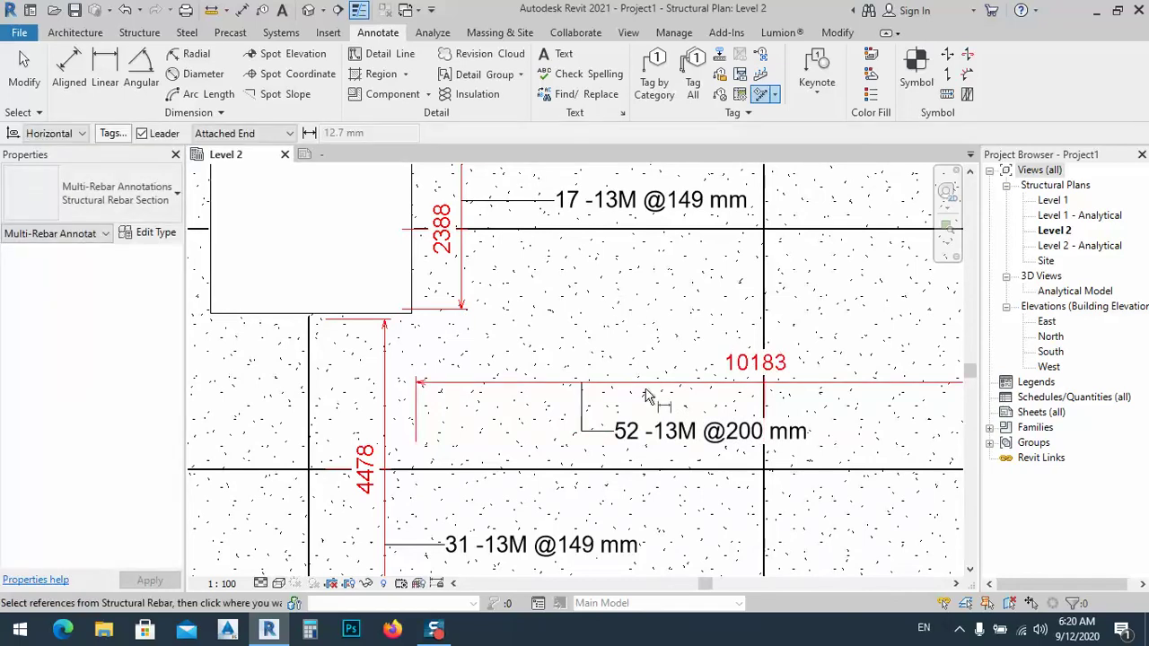
{"action": "scroll", "coordinate": [619, 395], "scroll_direction": "down", "scroll_amount": 2}
{"action": "left_click", "coordinate": [416, 406]}
{"action": "scroll", "coordinate": [384, 393], "scroll_direction": "up", "scroll_amount": 1}
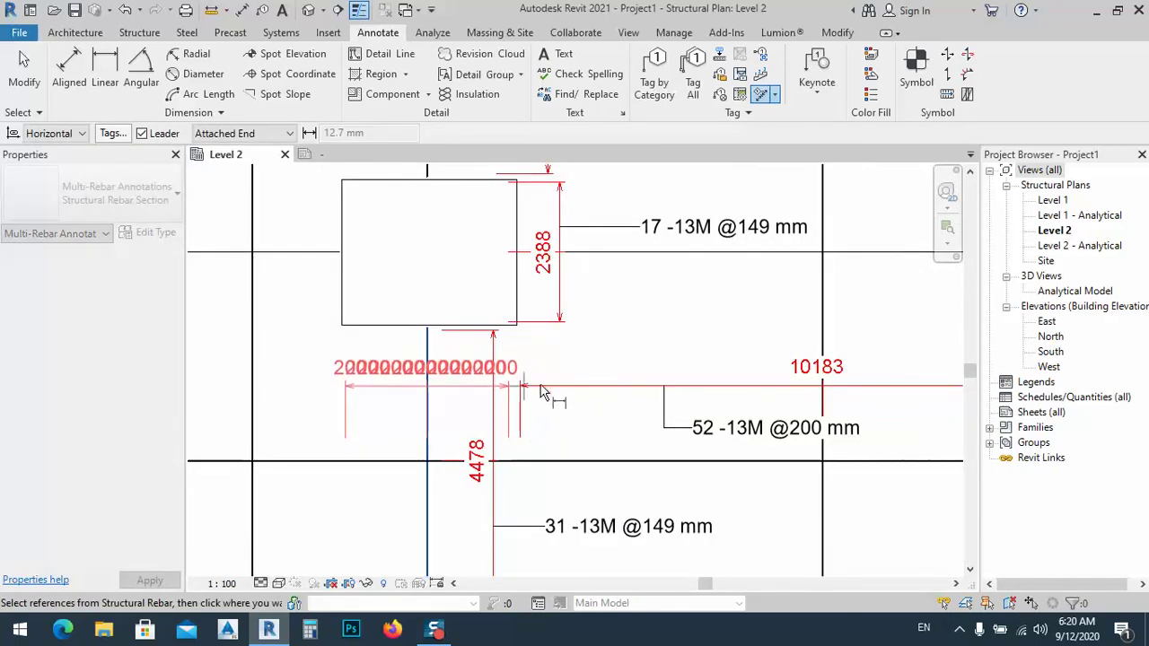
{"action": "scroll", "coordinate": [524, 395], "scroll_direction": "up", "scroll_amount": 1}
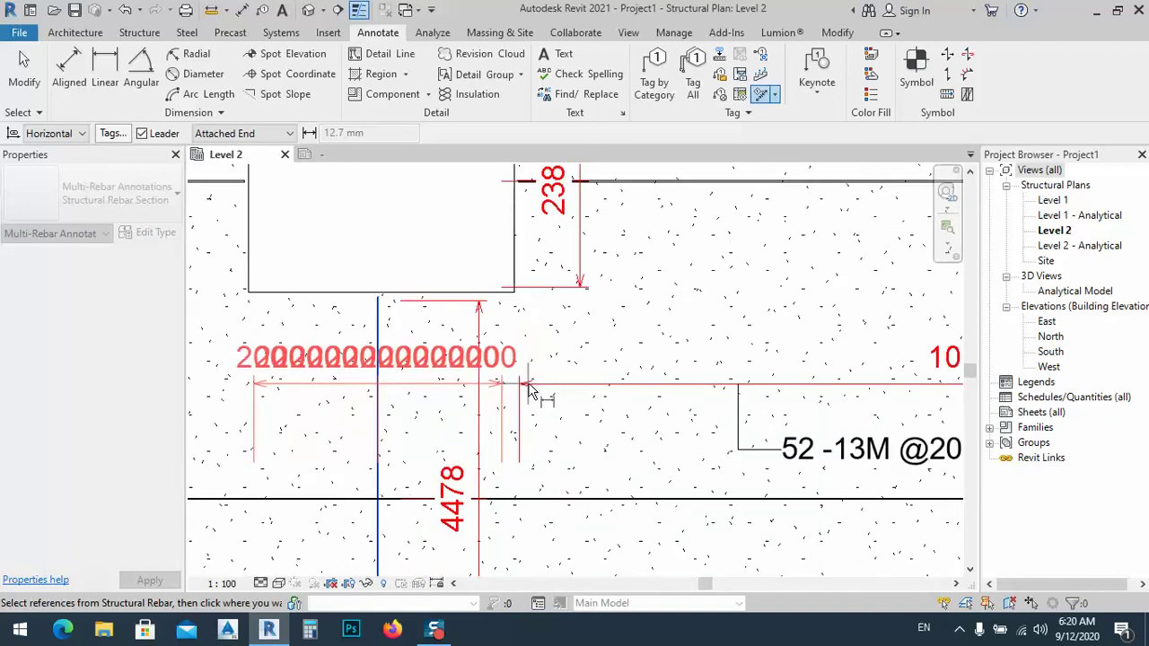
{"action": "left_click", "coordinate": [530, 393]}
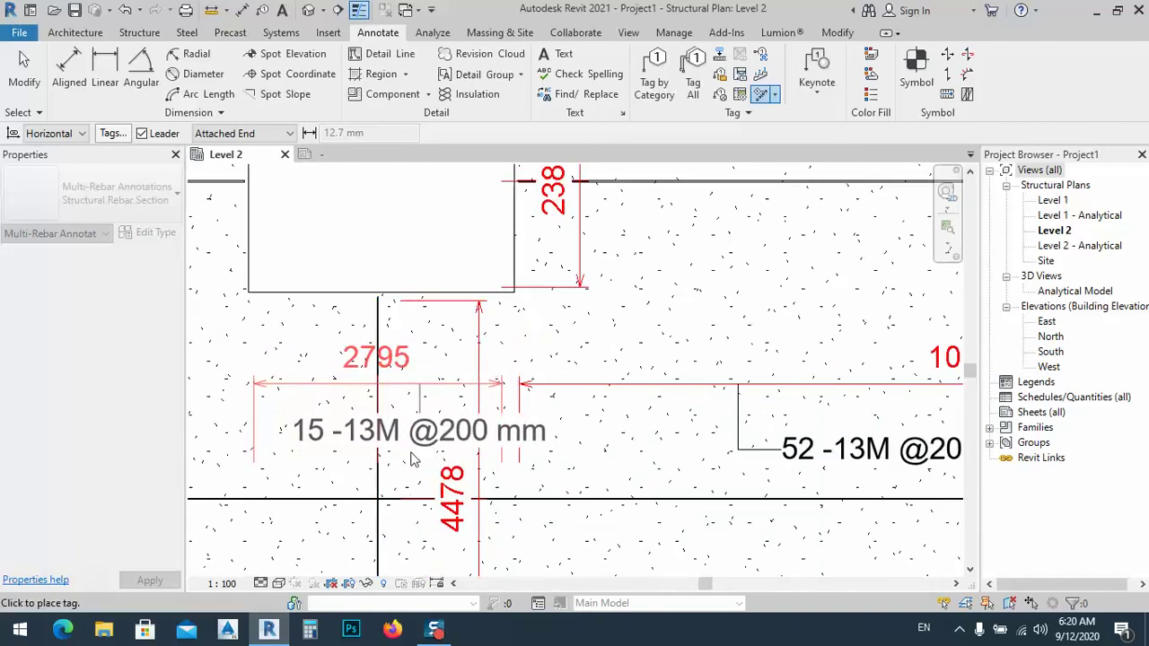
{"action": "left_click", "coordinate": [377, 479]}
{"action": "scroll", "coordinate": [707, 424], "scroll_direction": "down", "scroll_amount": 4}
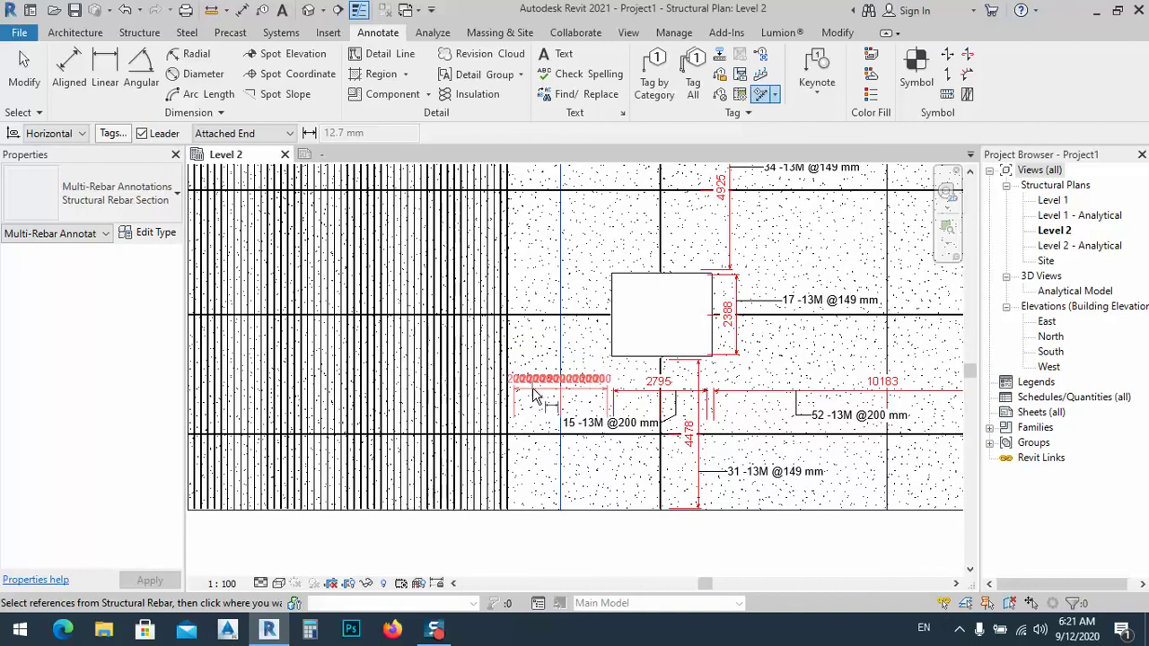
{"action": "left_click", "coordinate": [538, 367]}
{"action": "scroll", "coordinate": [550, 408], "scroll_direction": "up", "scroll_amount": 2}
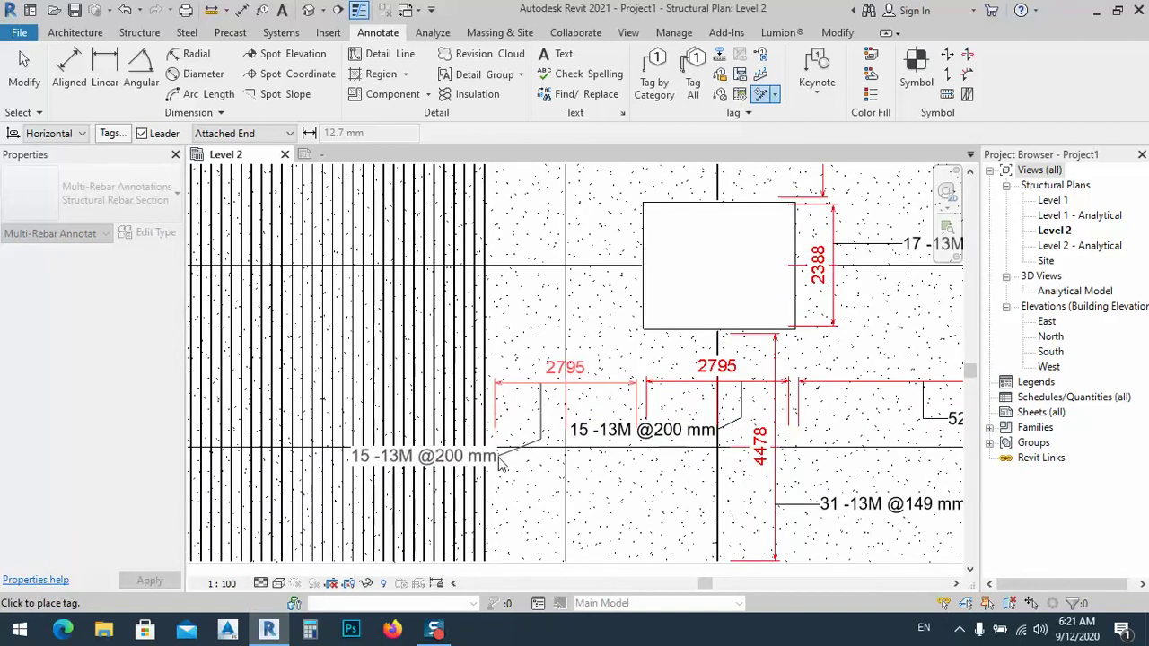
{"action": "left_click", "coordinate": [505, 449]}
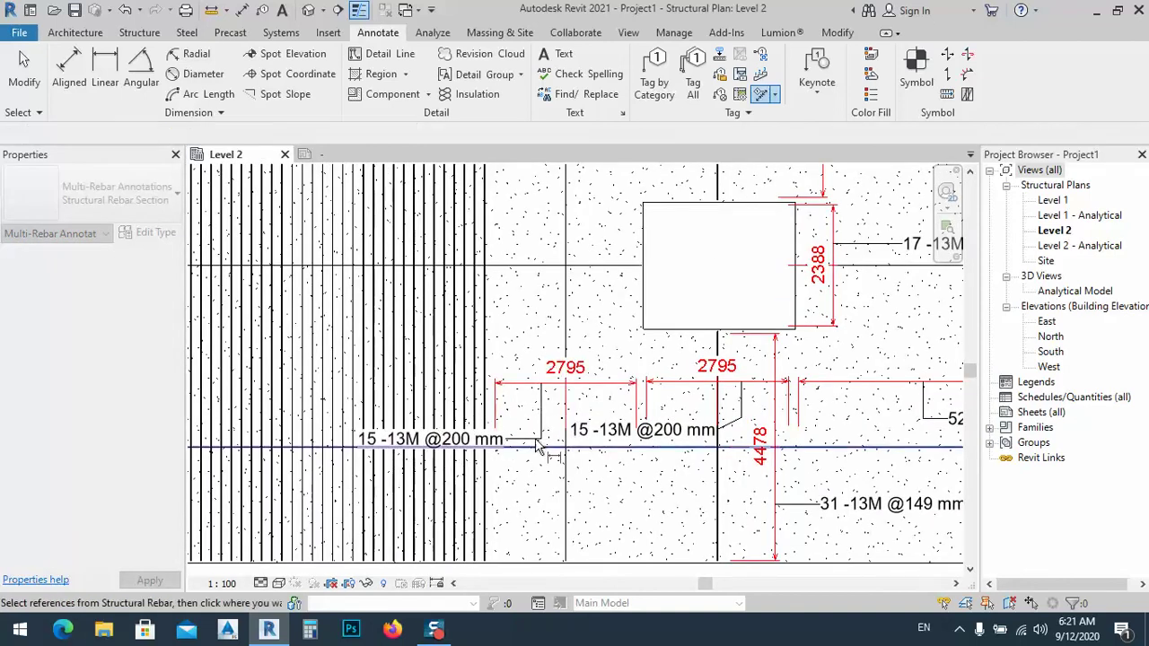
{"action": "right_click", "coordinate": [525, 303]}
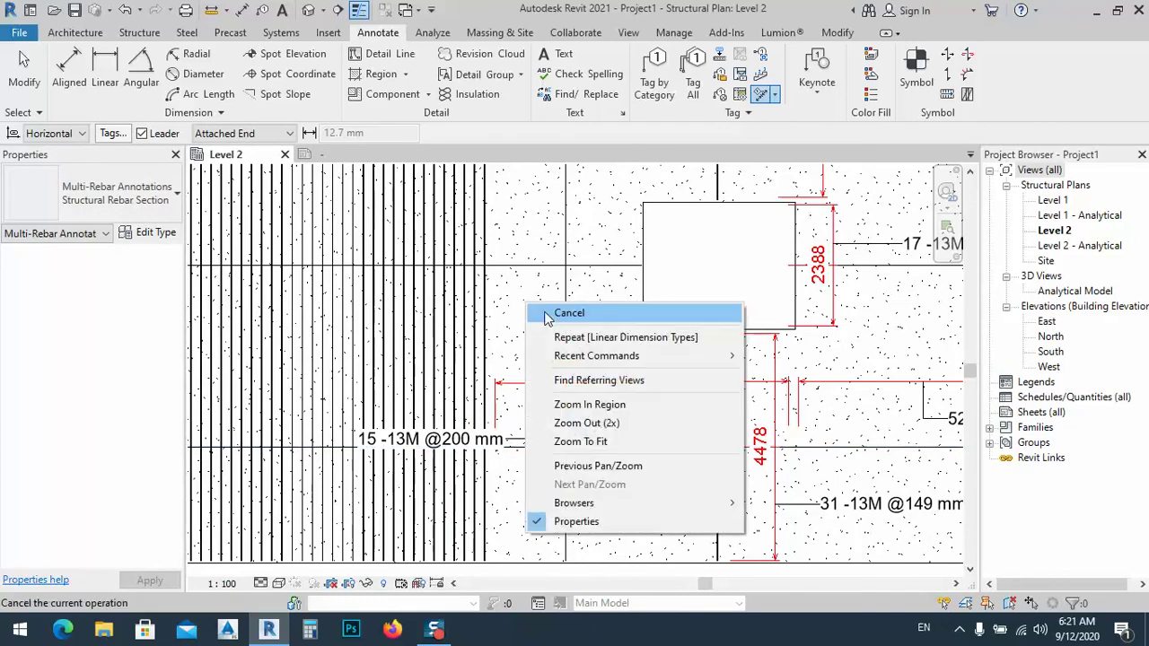
- Cancel Multi-Rebar Annotation and zoom and pan to show the whole annotated Level 2 slab
{"action": "left_click", "coordinate": [557, 307]}
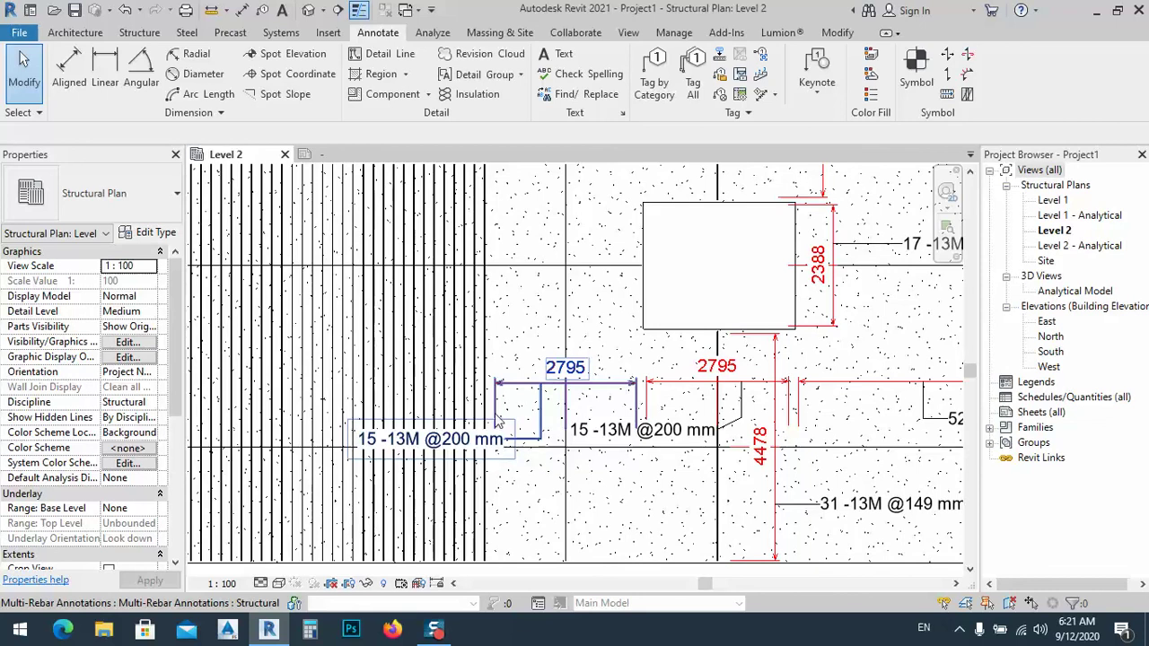
{"action": "scroll", "coordinate": [640, 368], "scroll_direction": "down", "scroll_amount": 4}
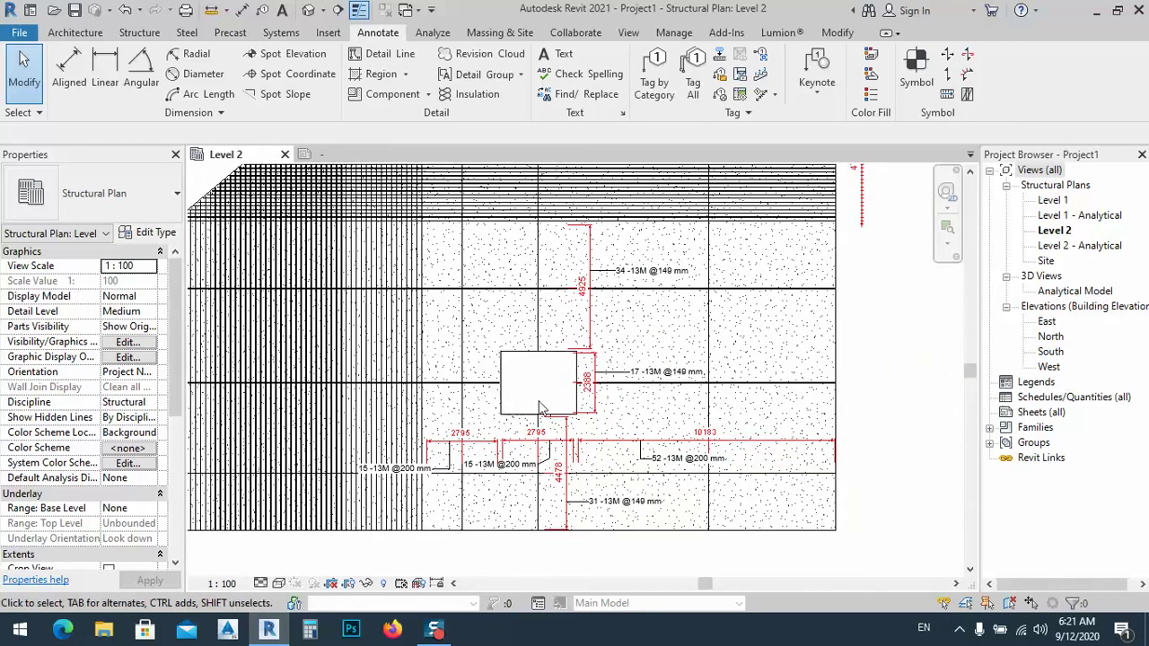
{"action": "middle_click_drag", "start_coordinate": [886, 384], "coordinate": [830, 378]}
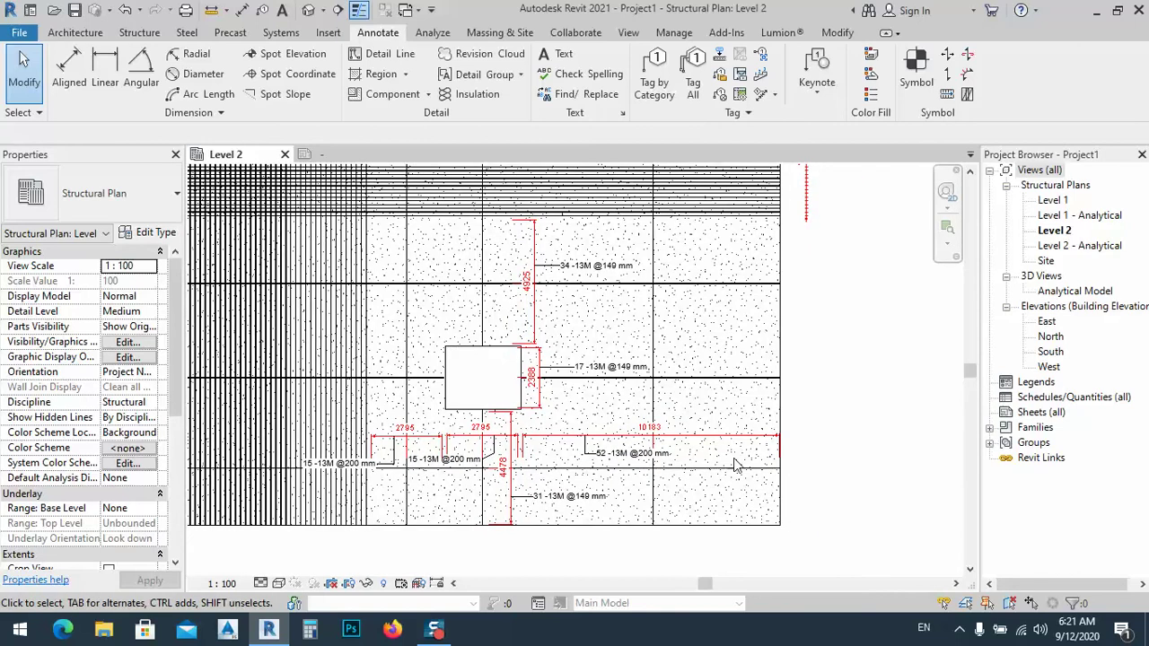